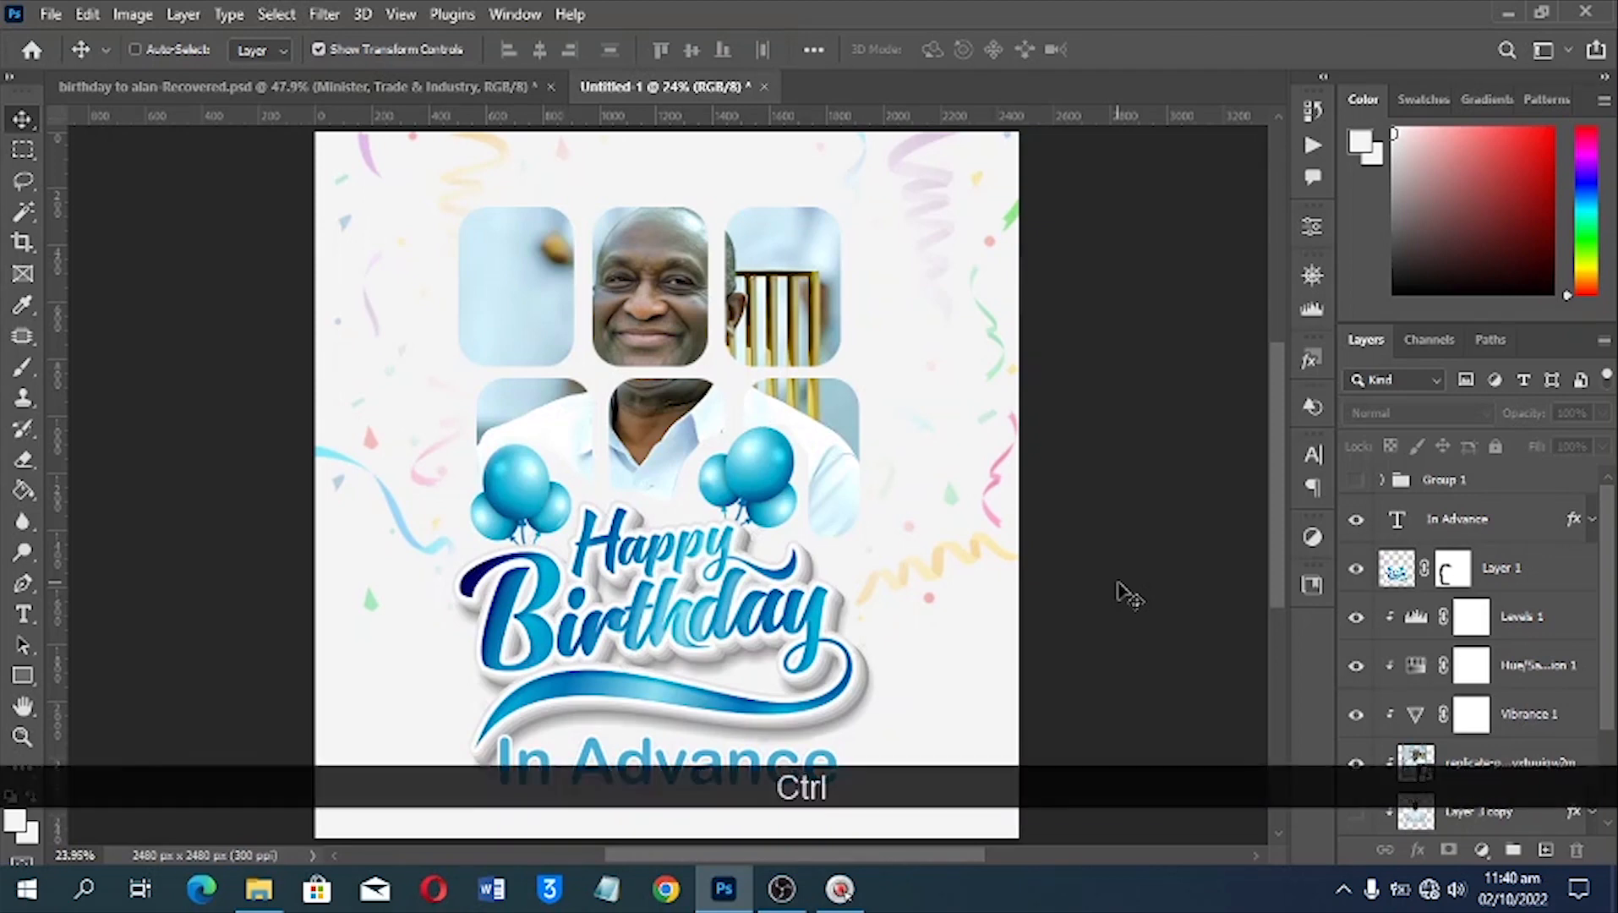
Create a new 210 × 210 mm RGB document at 300 pixels per inch with white background contents
key(ctrl+n)
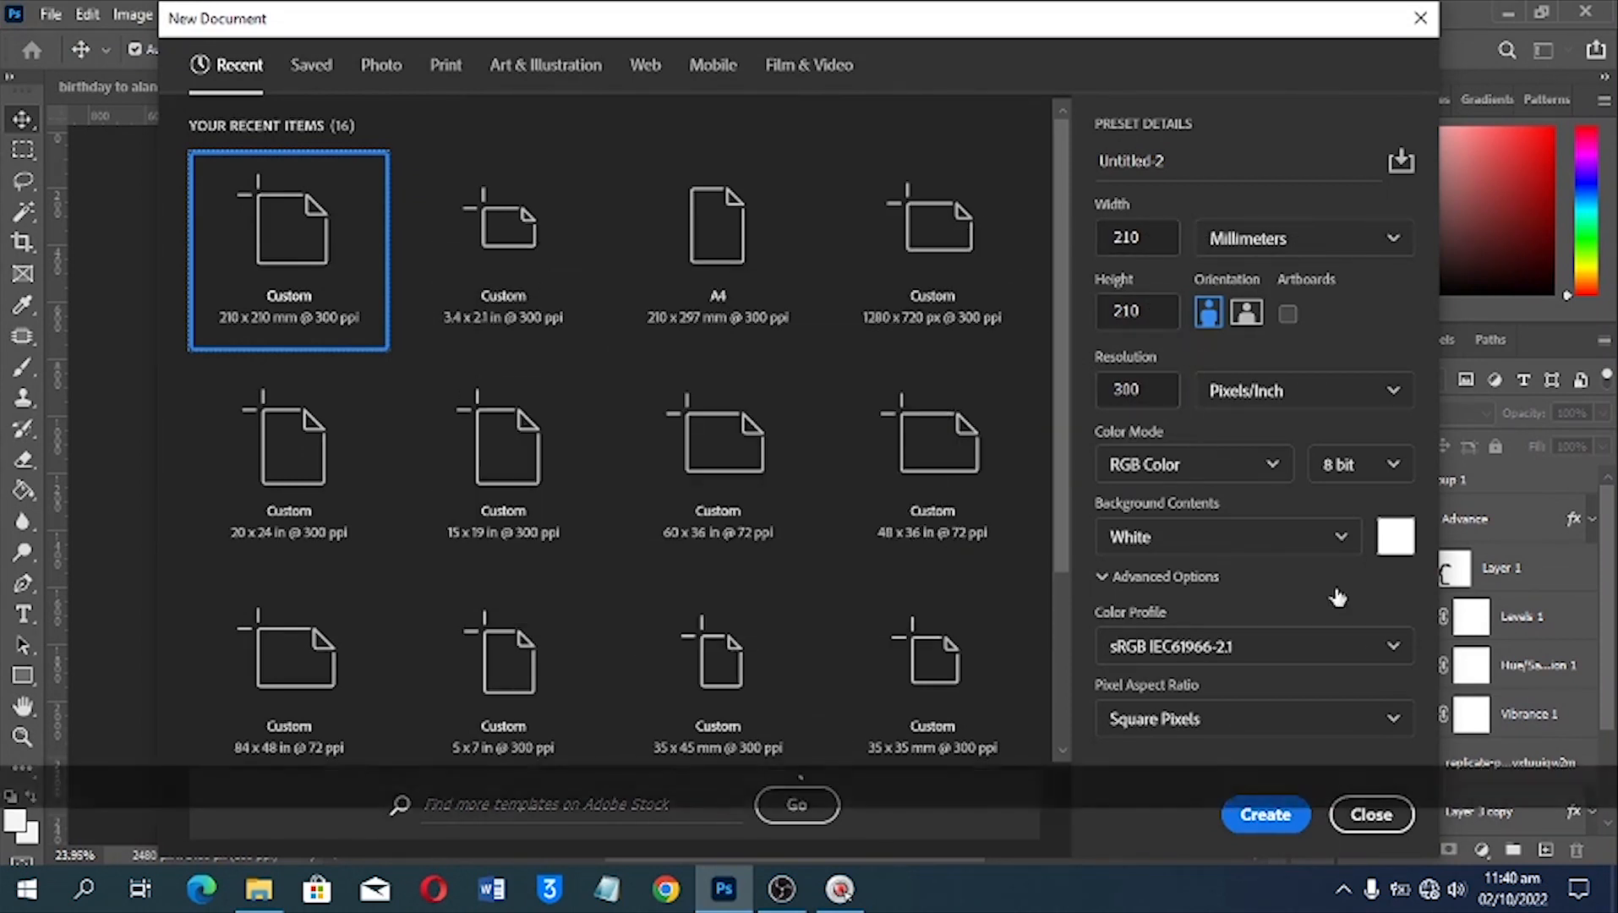
click(1265, 813)
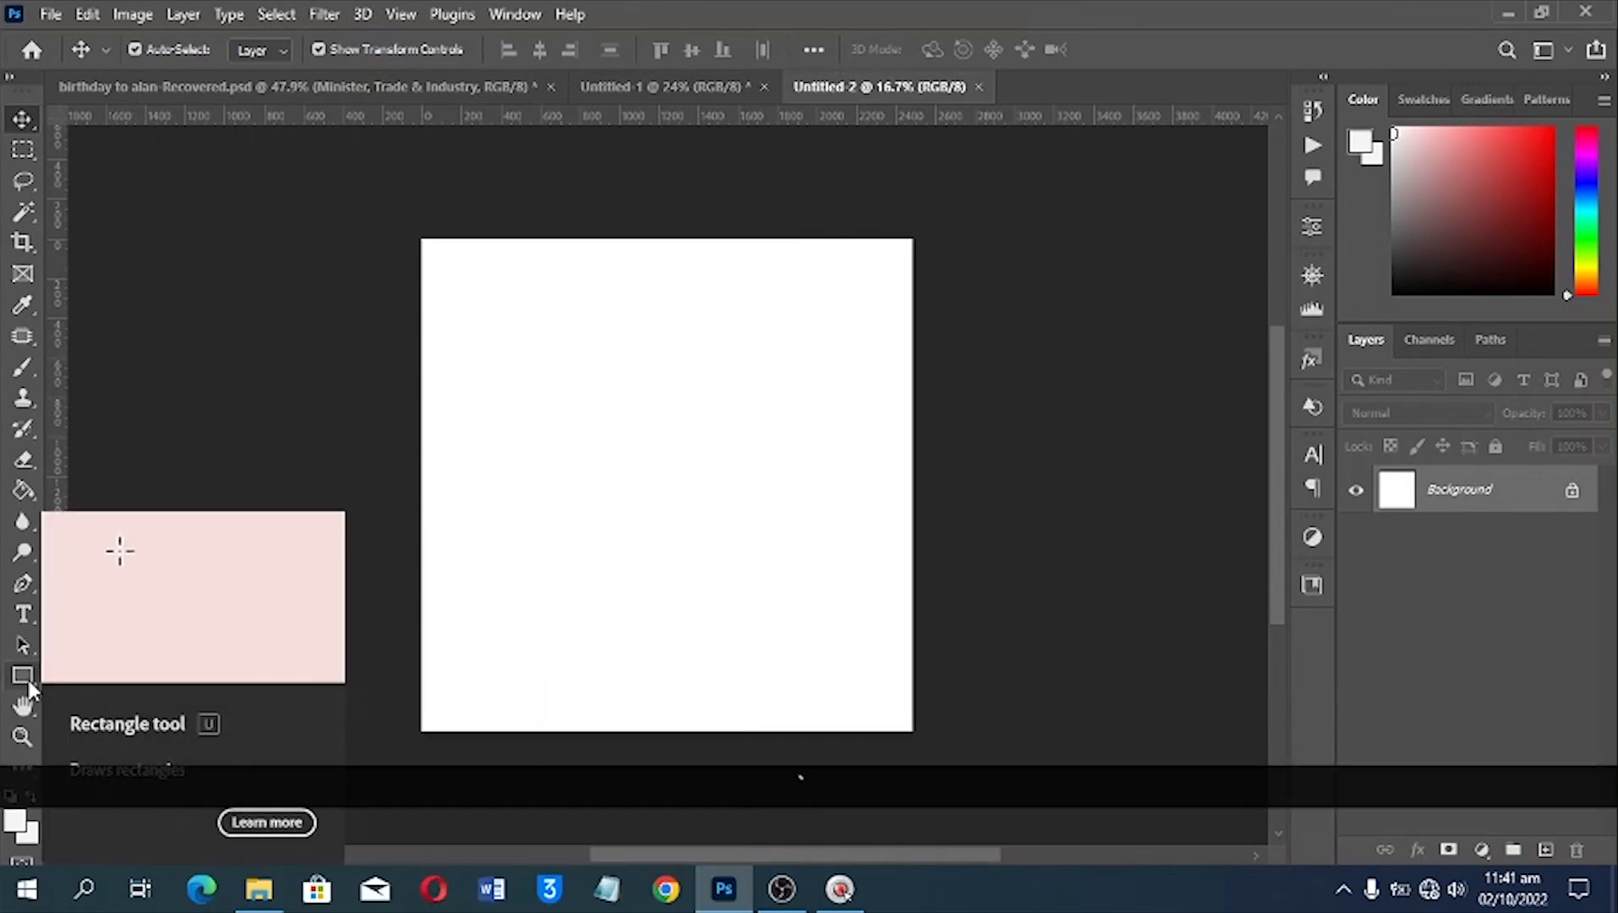
Draw a black rectangle about 466 px wide and 540 px high in the upper-middle part of the canvas
click(24, 676)
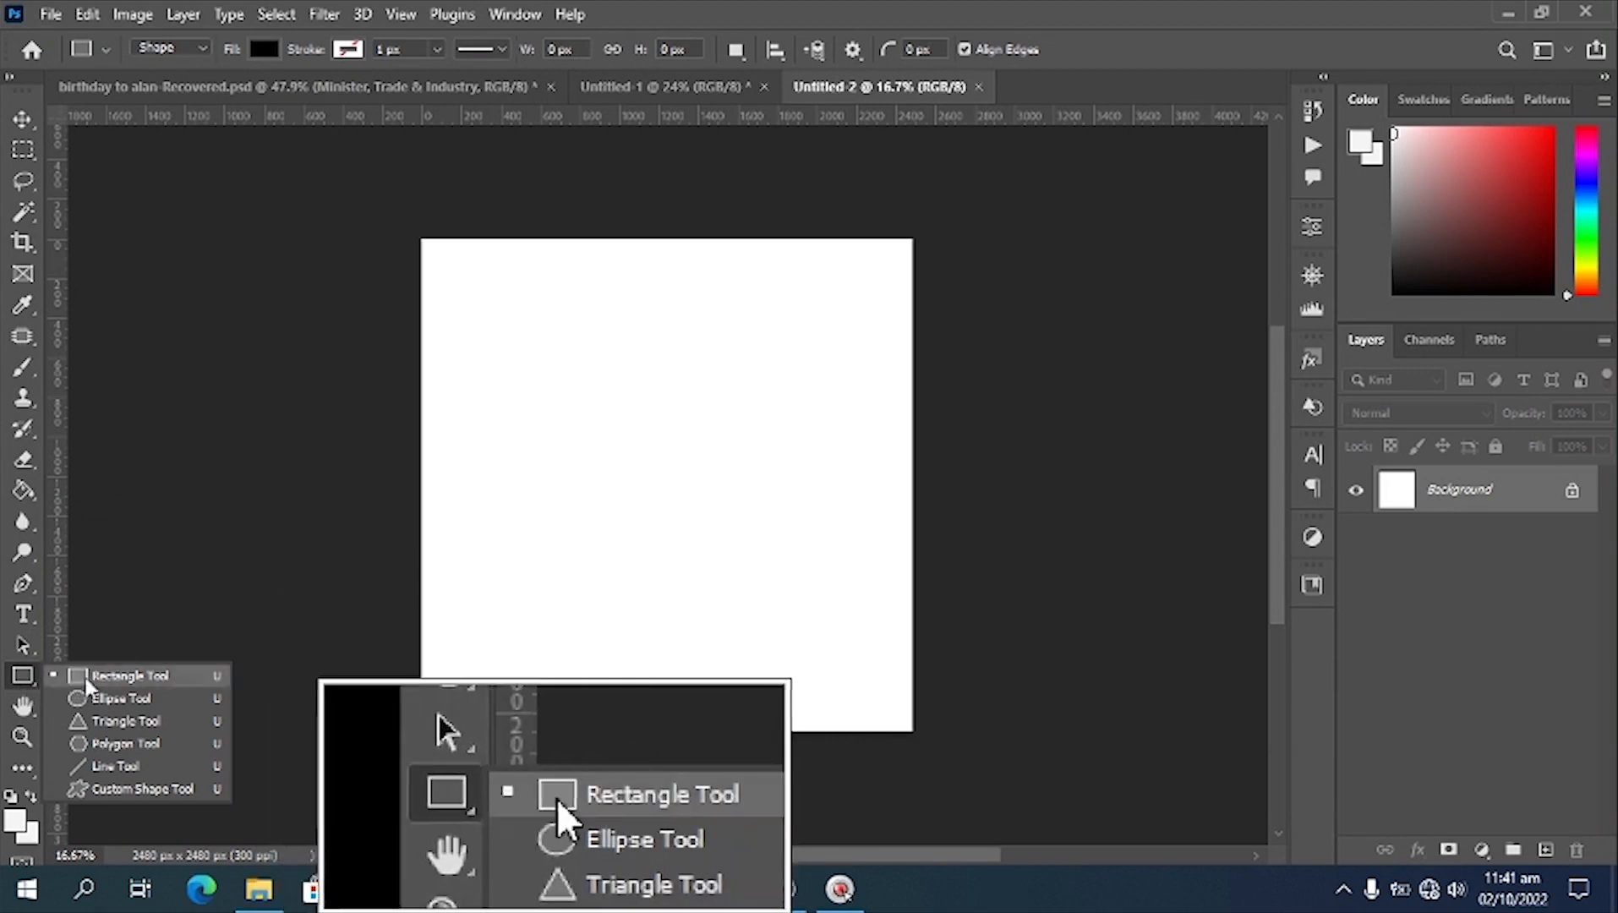
click(135, 683)
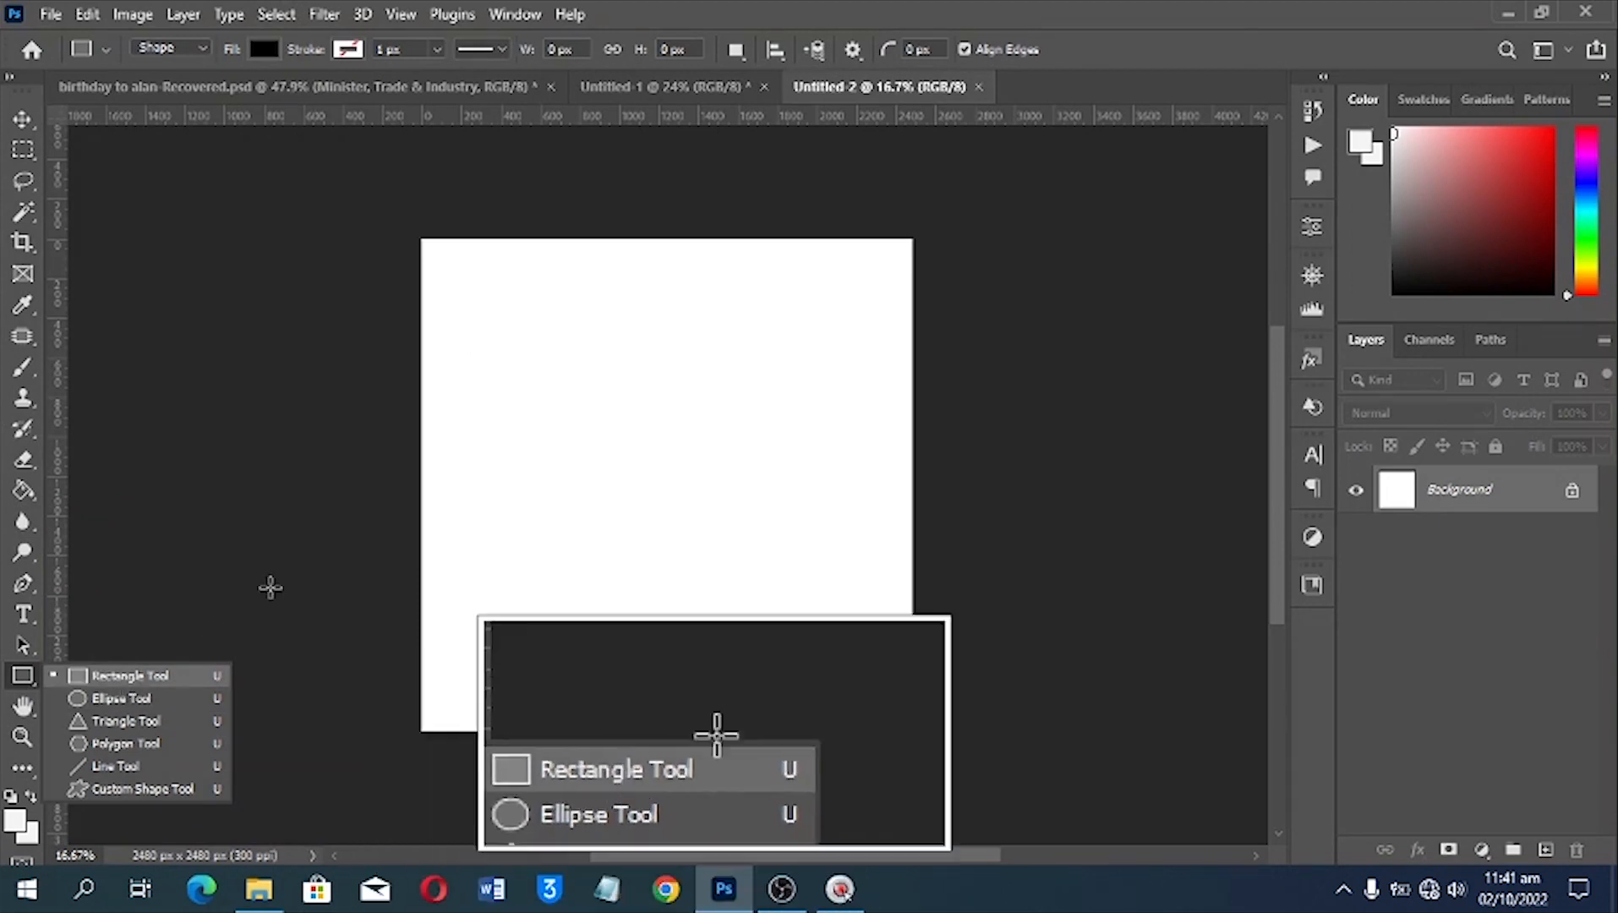
drag(551, 357, 643, 465)
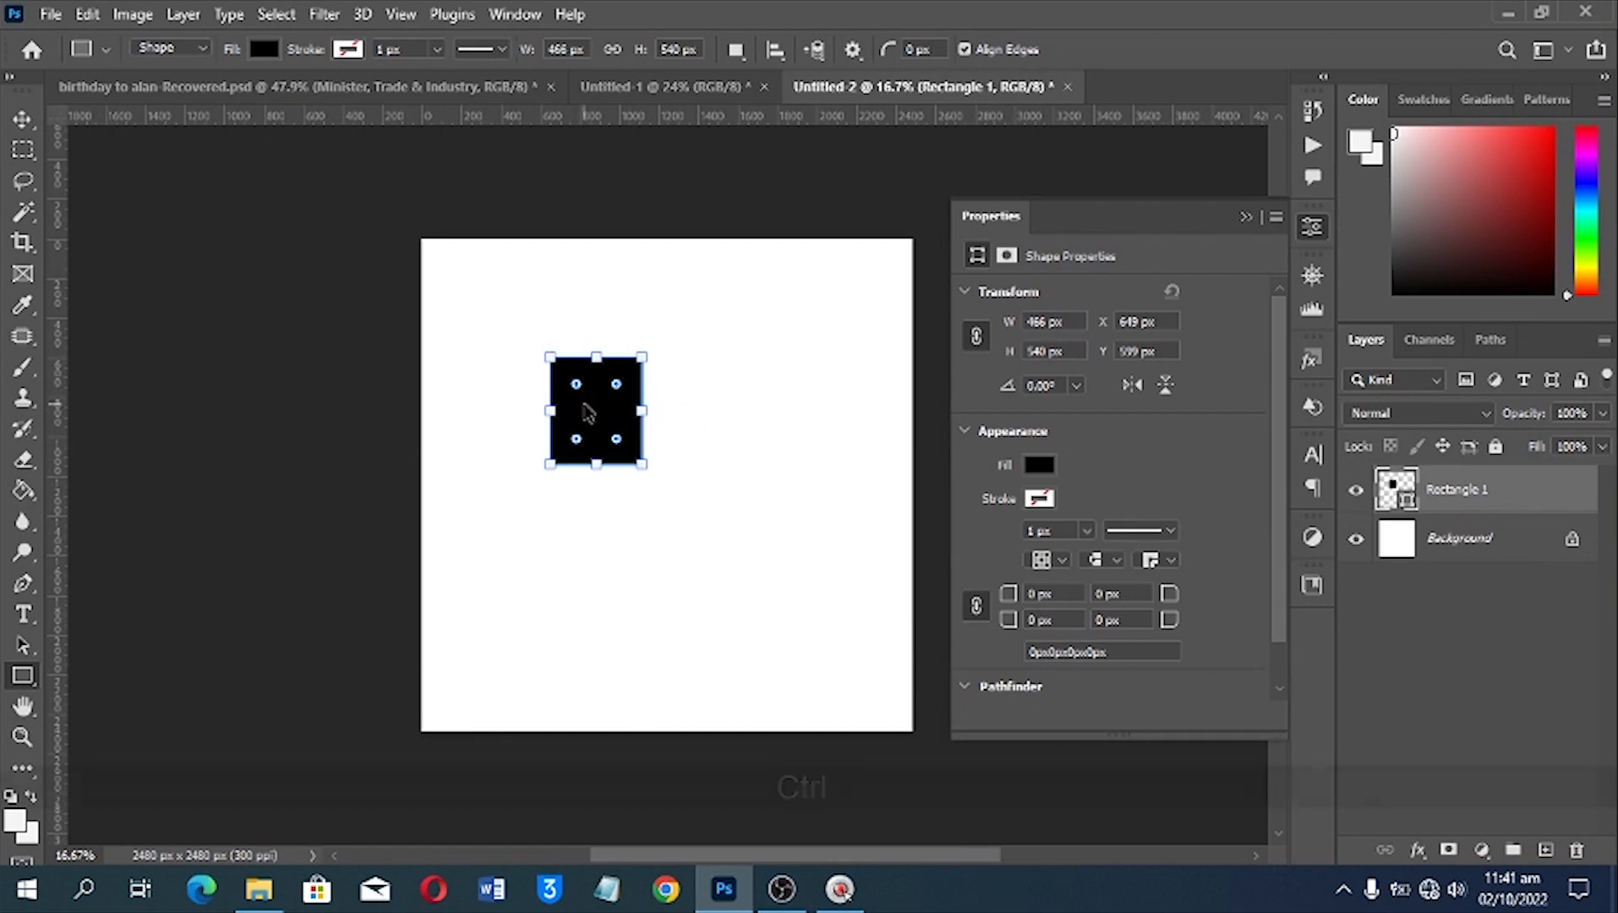
key(ctrl+0)
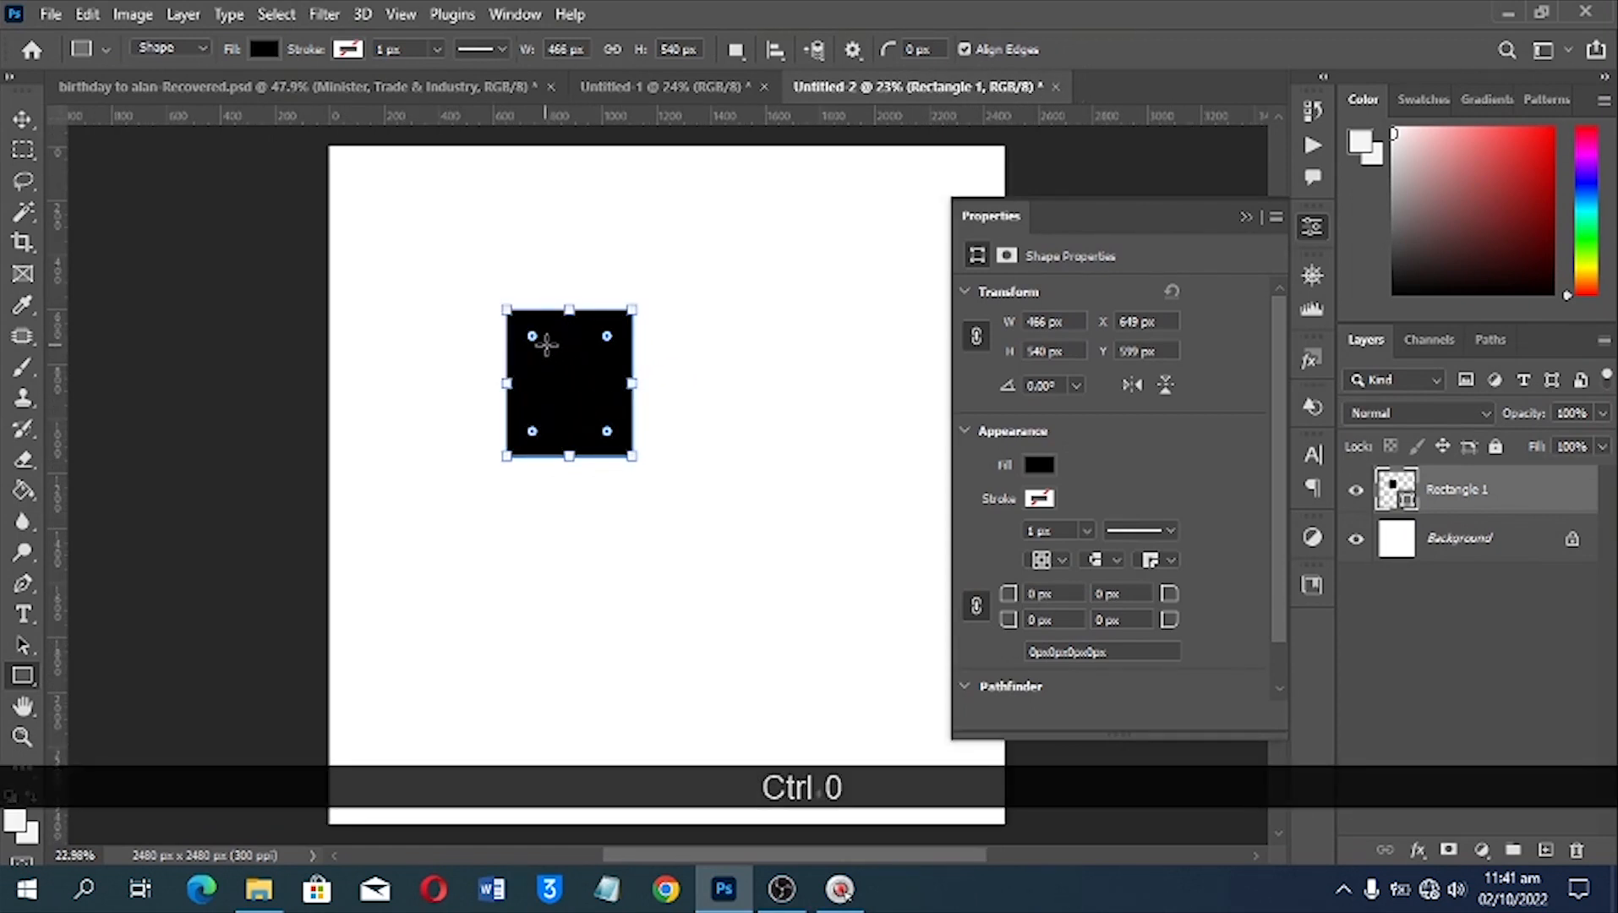
Check the finished birthday design in Untitled-1, then return to Untitled-2 and move the rectangle left to about X 496 px
click(655, 86)
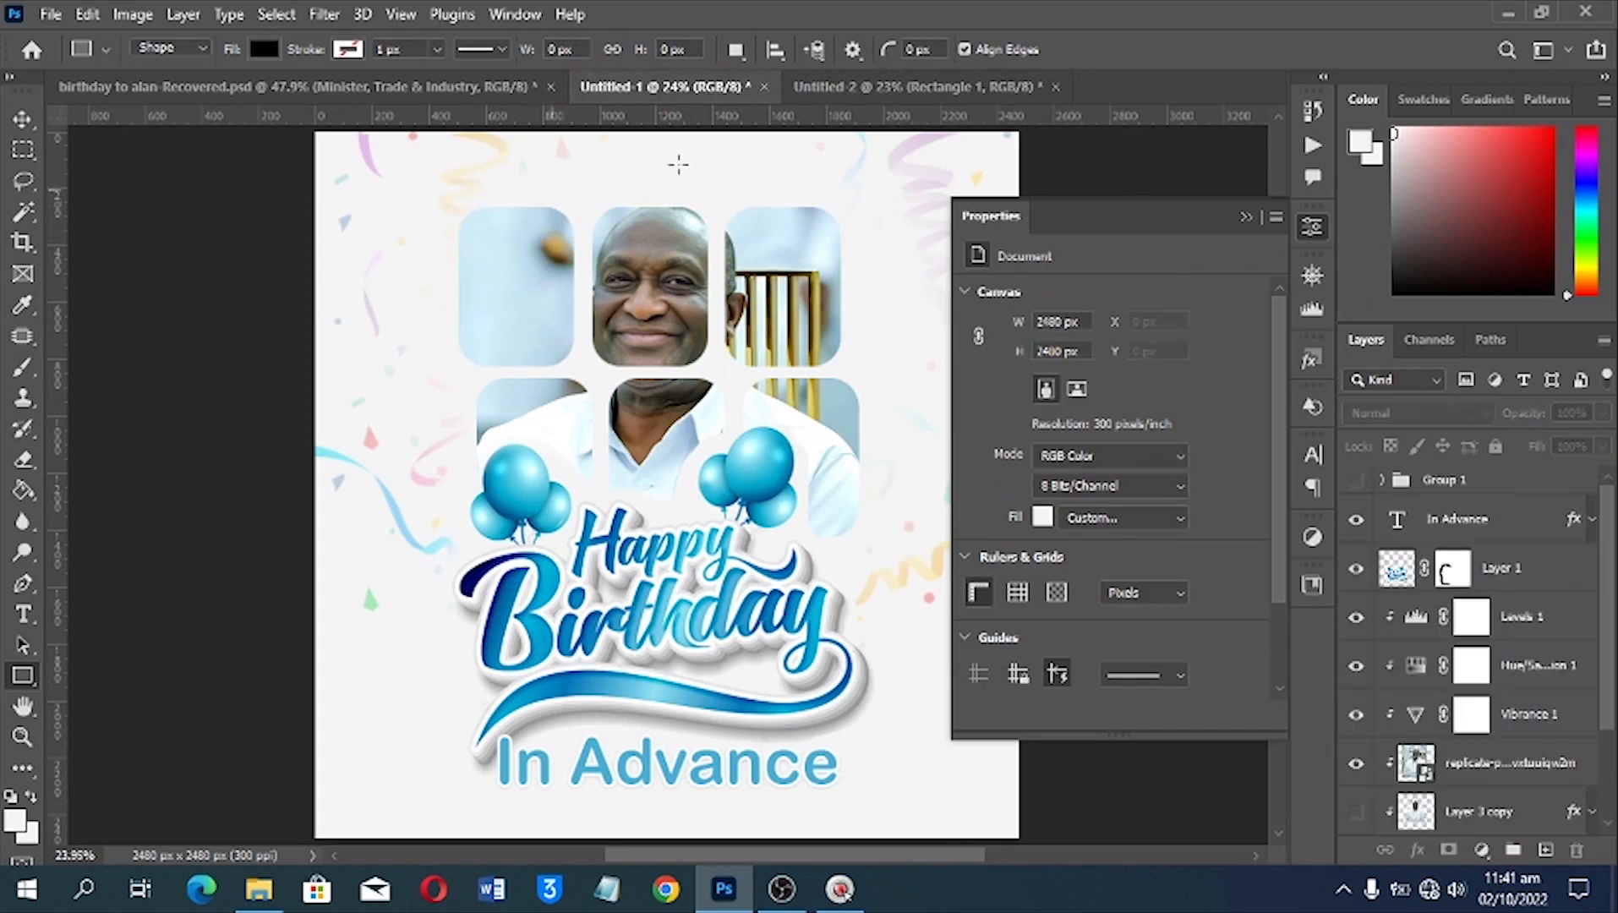
click(831, 91)
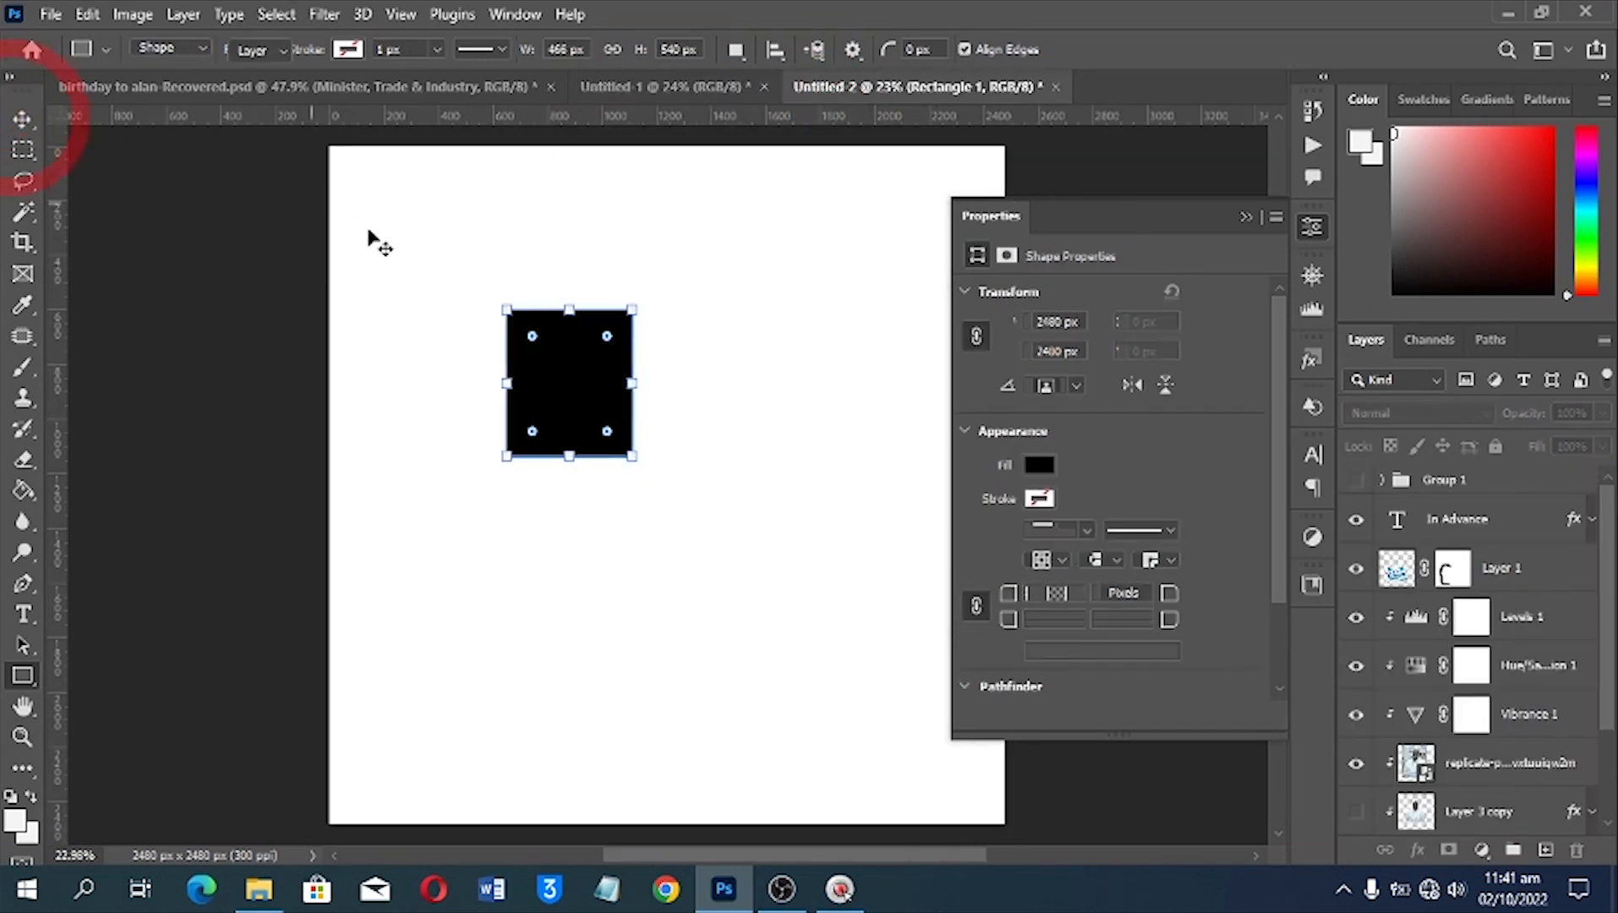
key(v)
drag(555, 366, 520, 366)
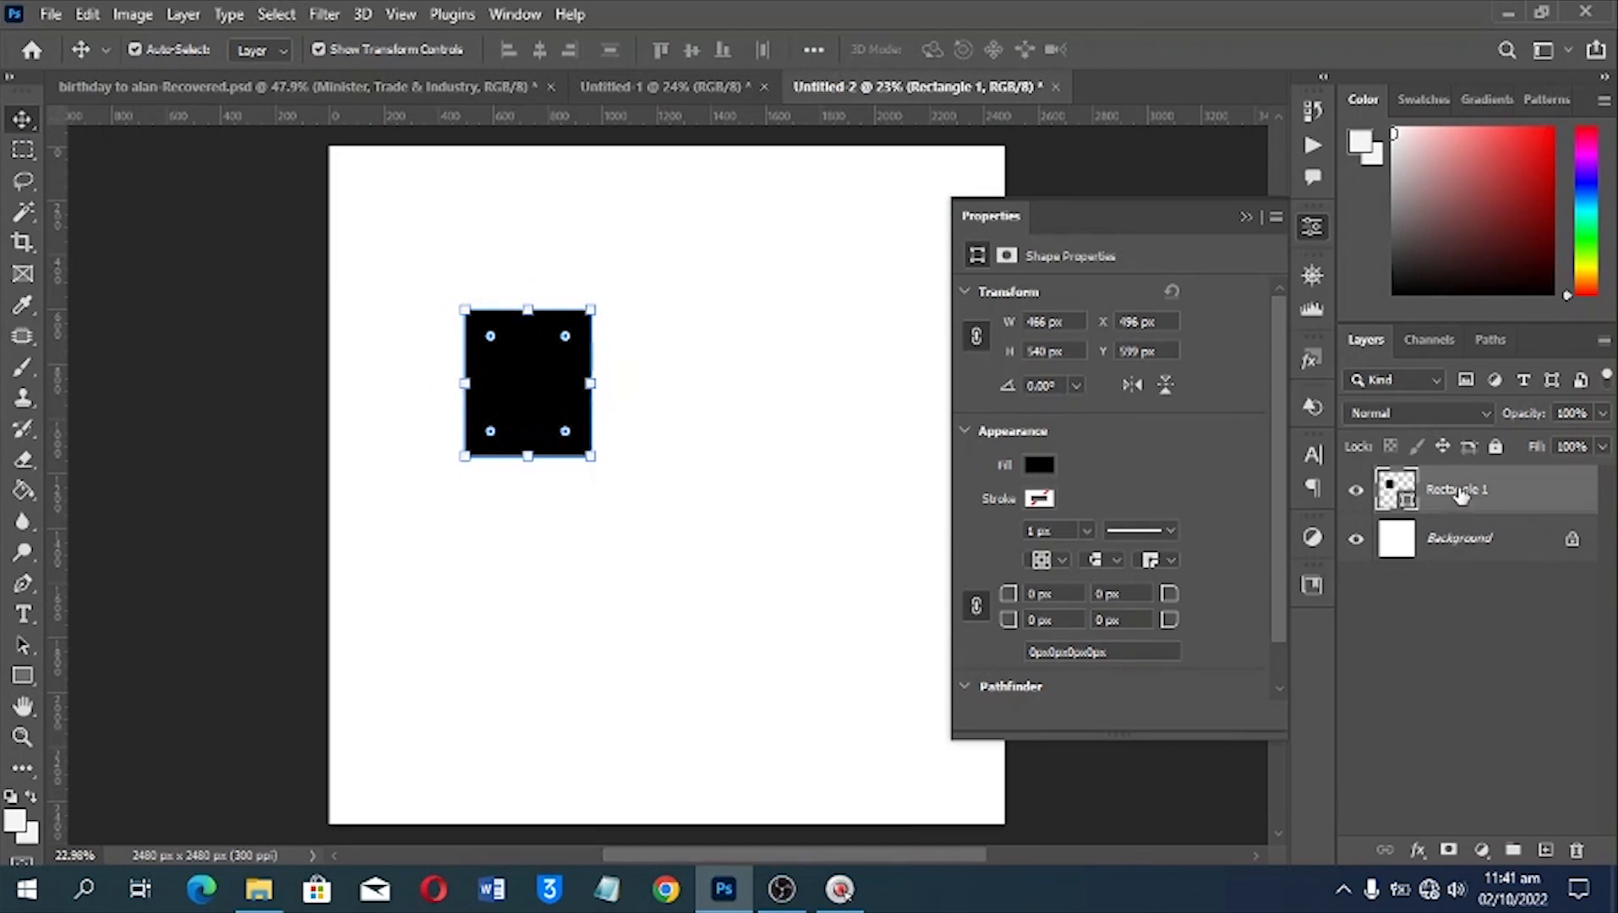
Duplicate the rectangle and lay copies side by side at equal height, forming an evenly spaced row of three
drag(1460, 497, 1549, 848)
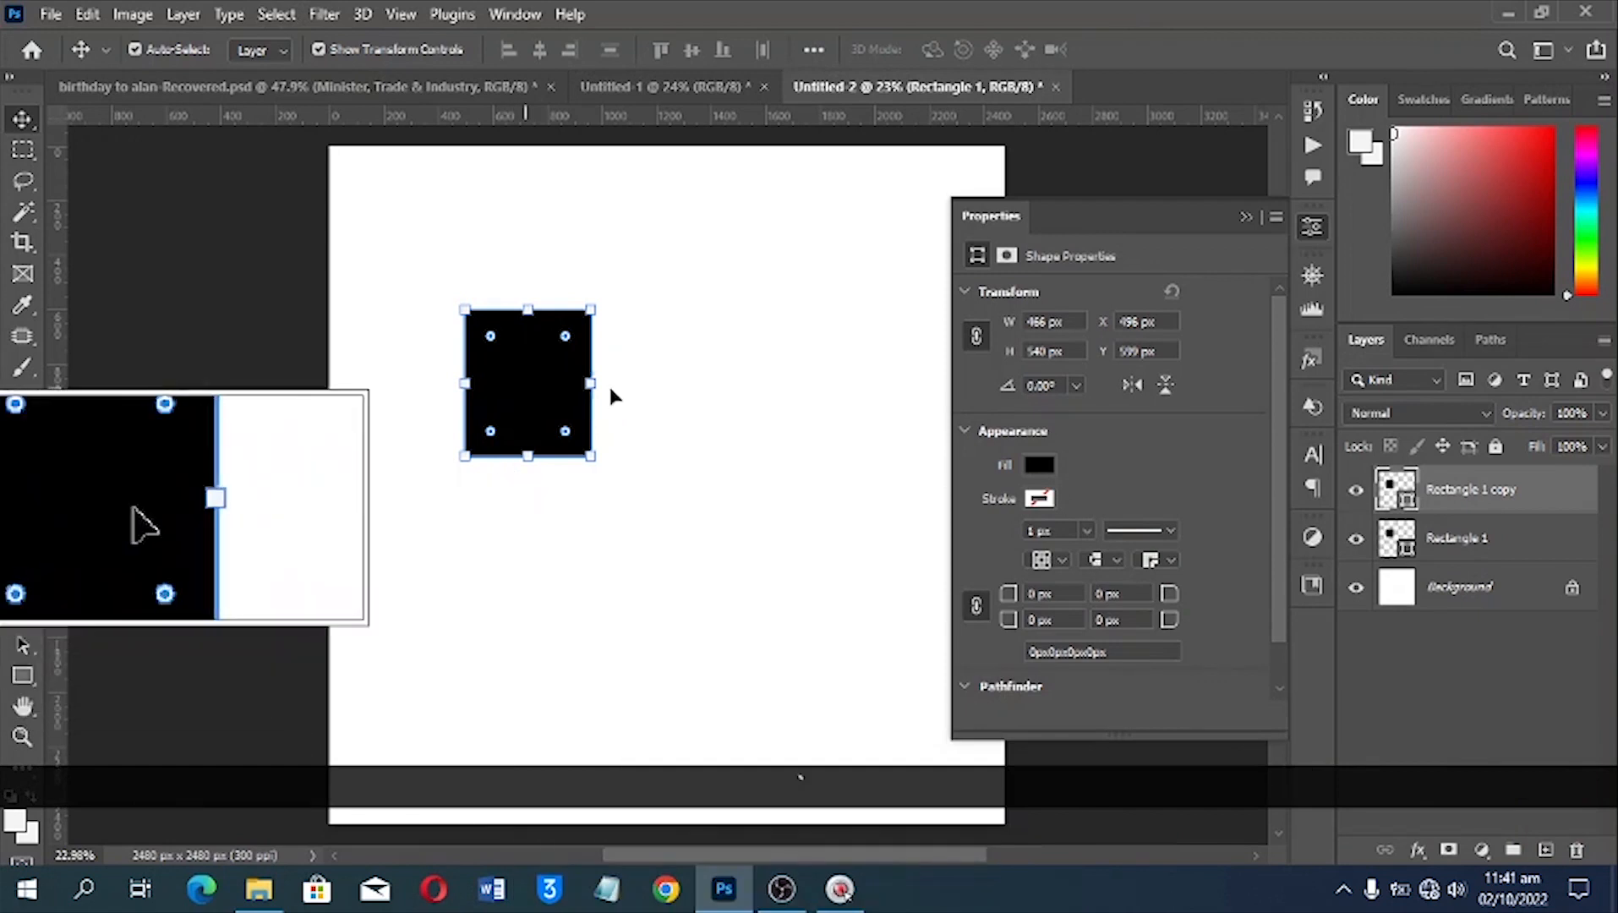
drag(574, 399, 687, 401)
key(shift+ctrl+z)
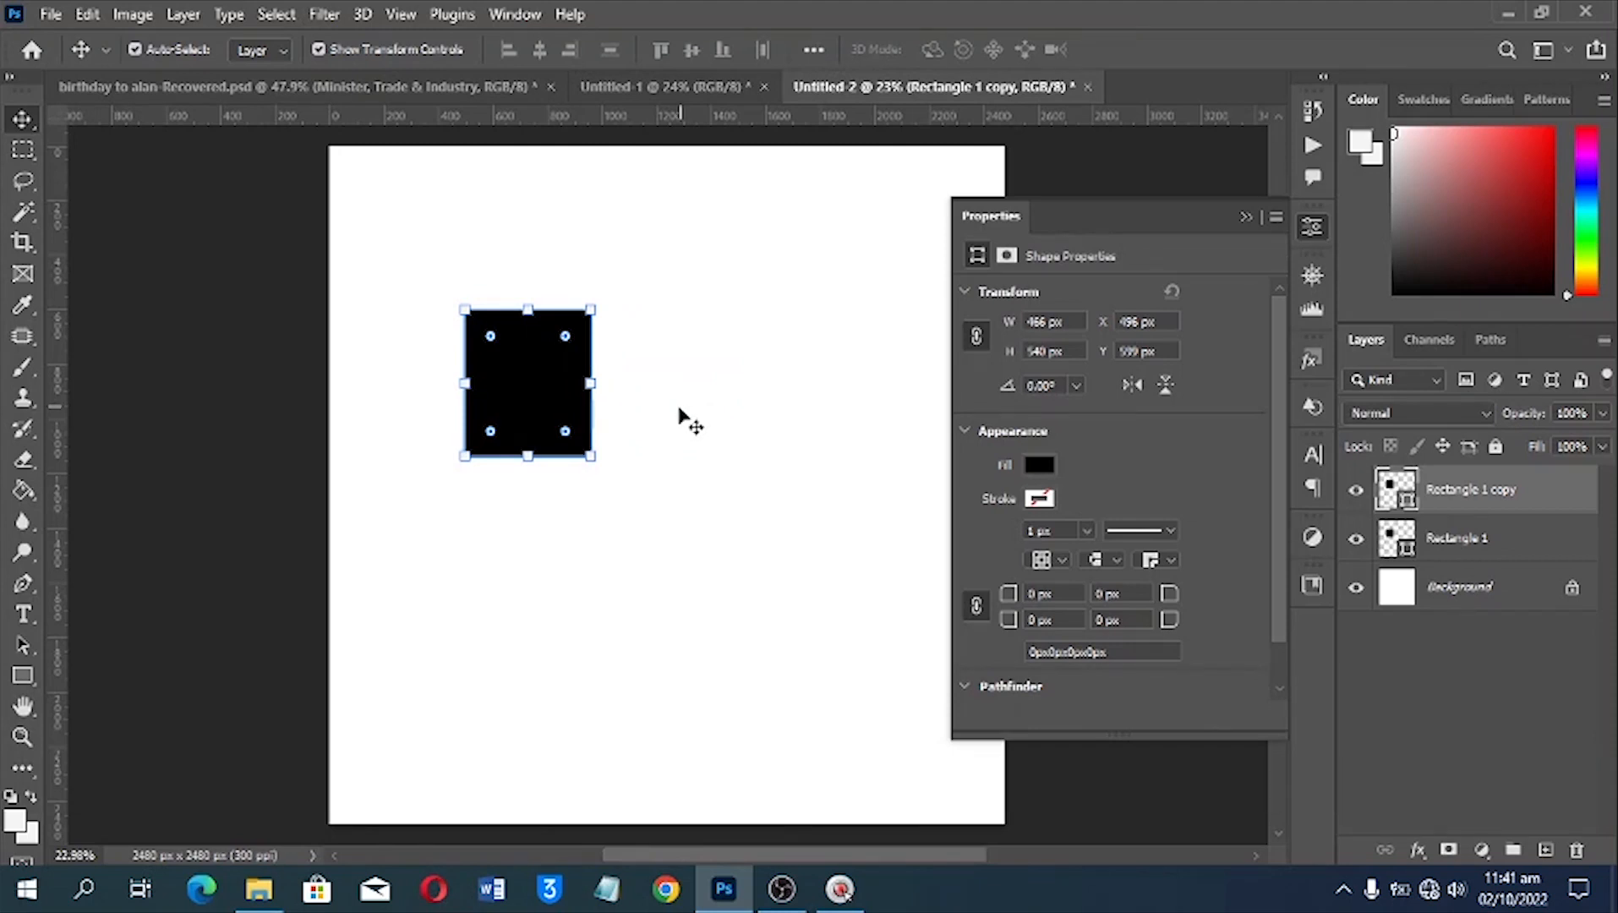
drag(523, 389, 795, 393)
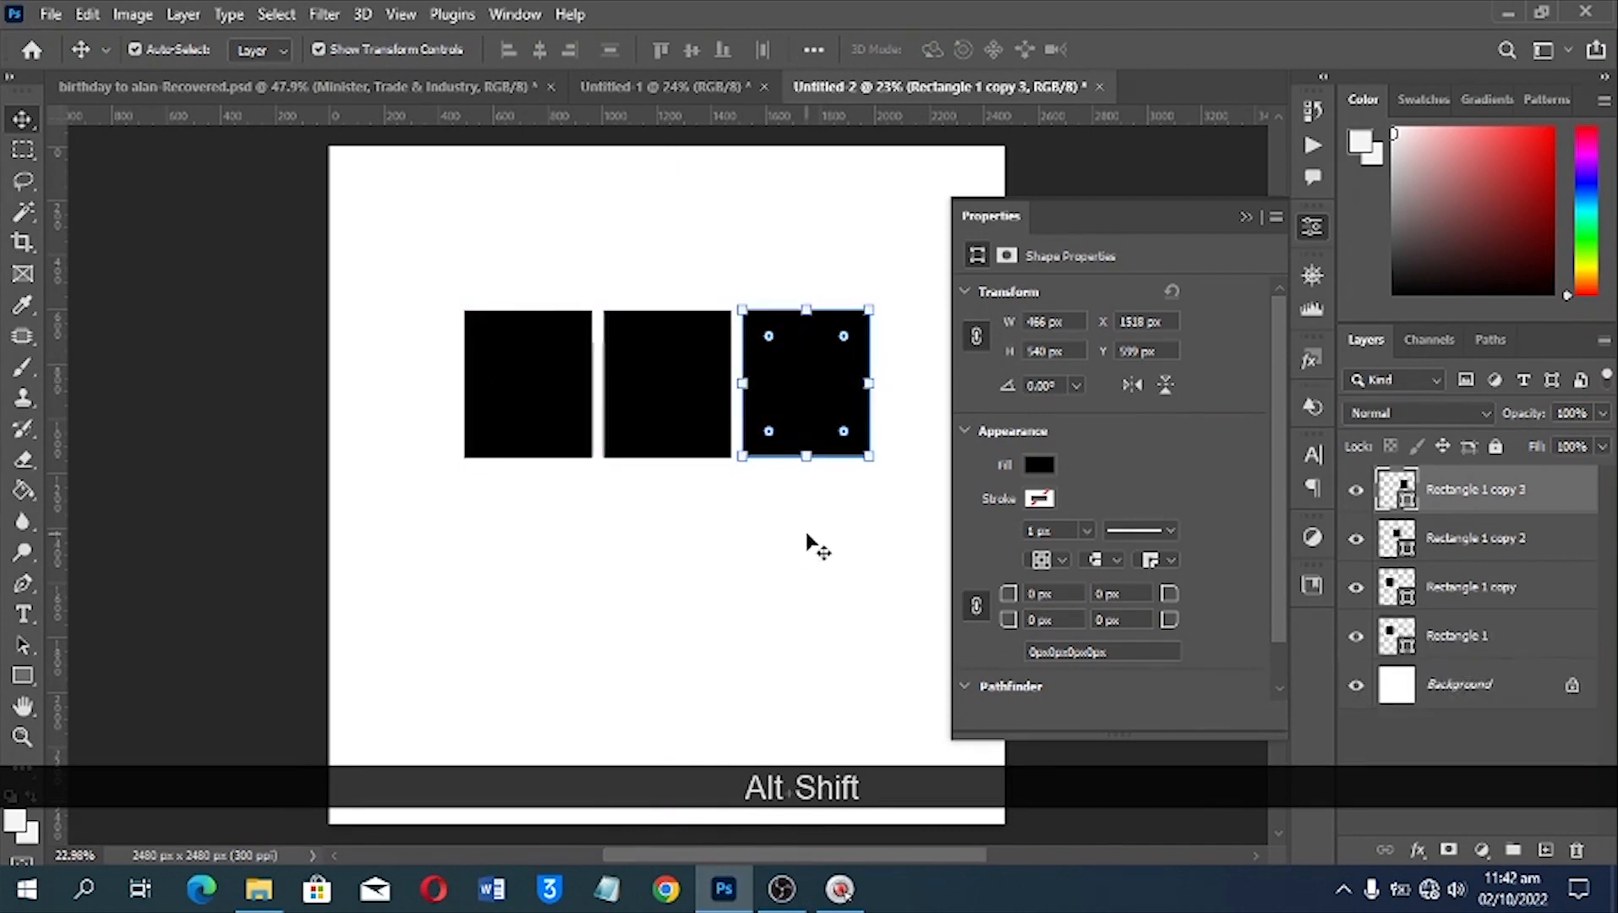
Select the whole row of rectangles and duplicate it straight below as a second row at about Y 1204 px
drag(819, 528, 537, 399)
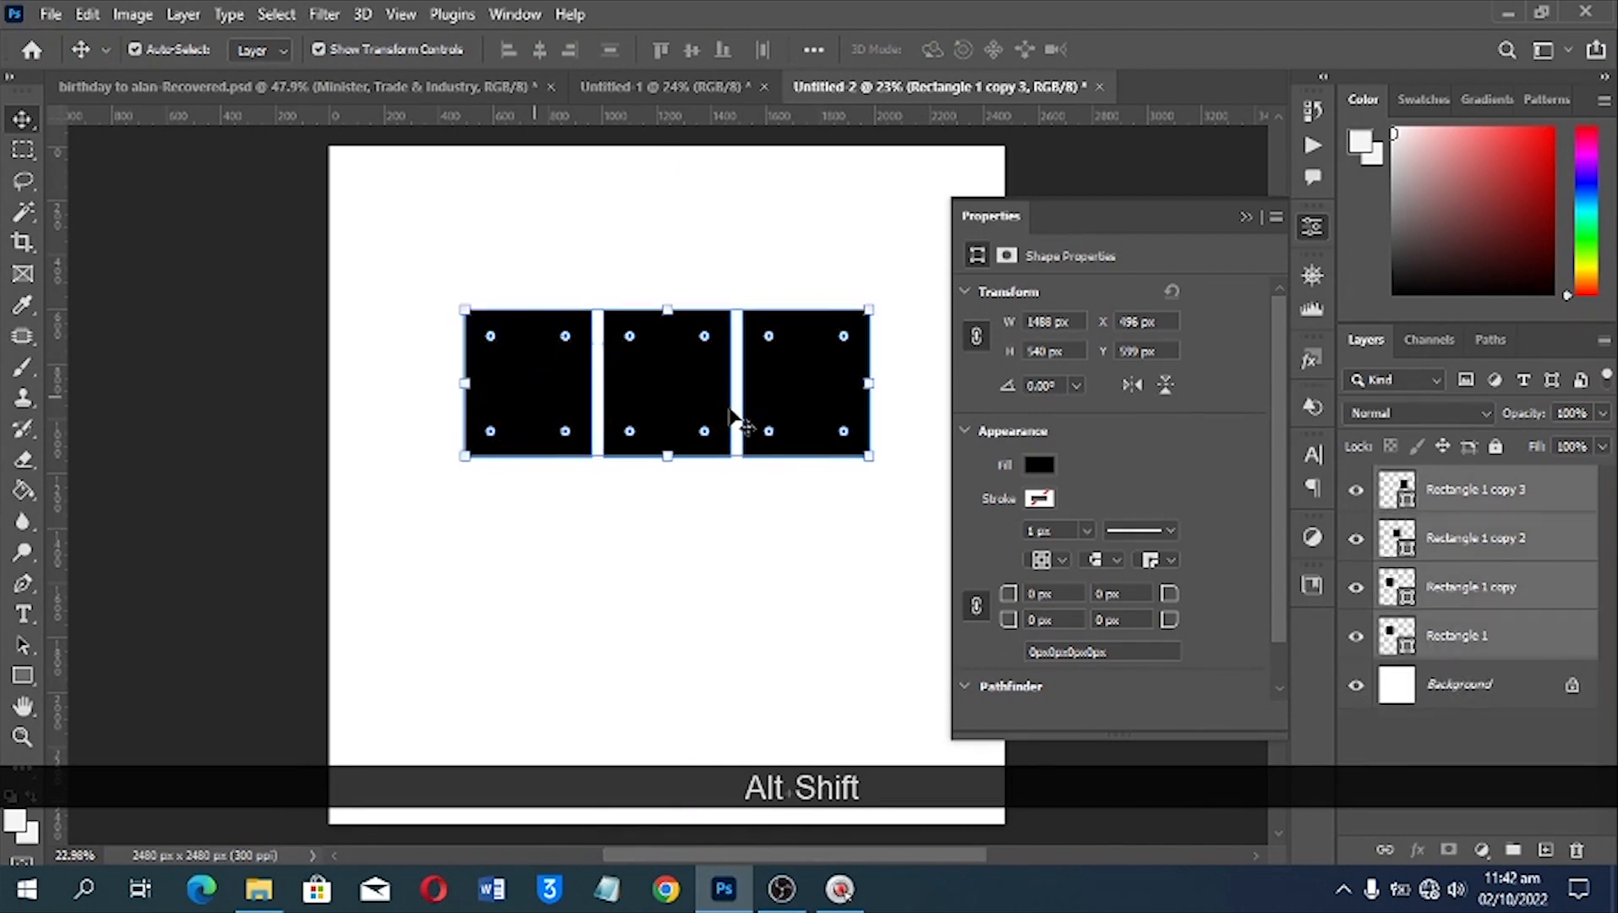
click(798, 516)
drag(793, 503, 568, 316)
drag(772, 380, 776, 546)
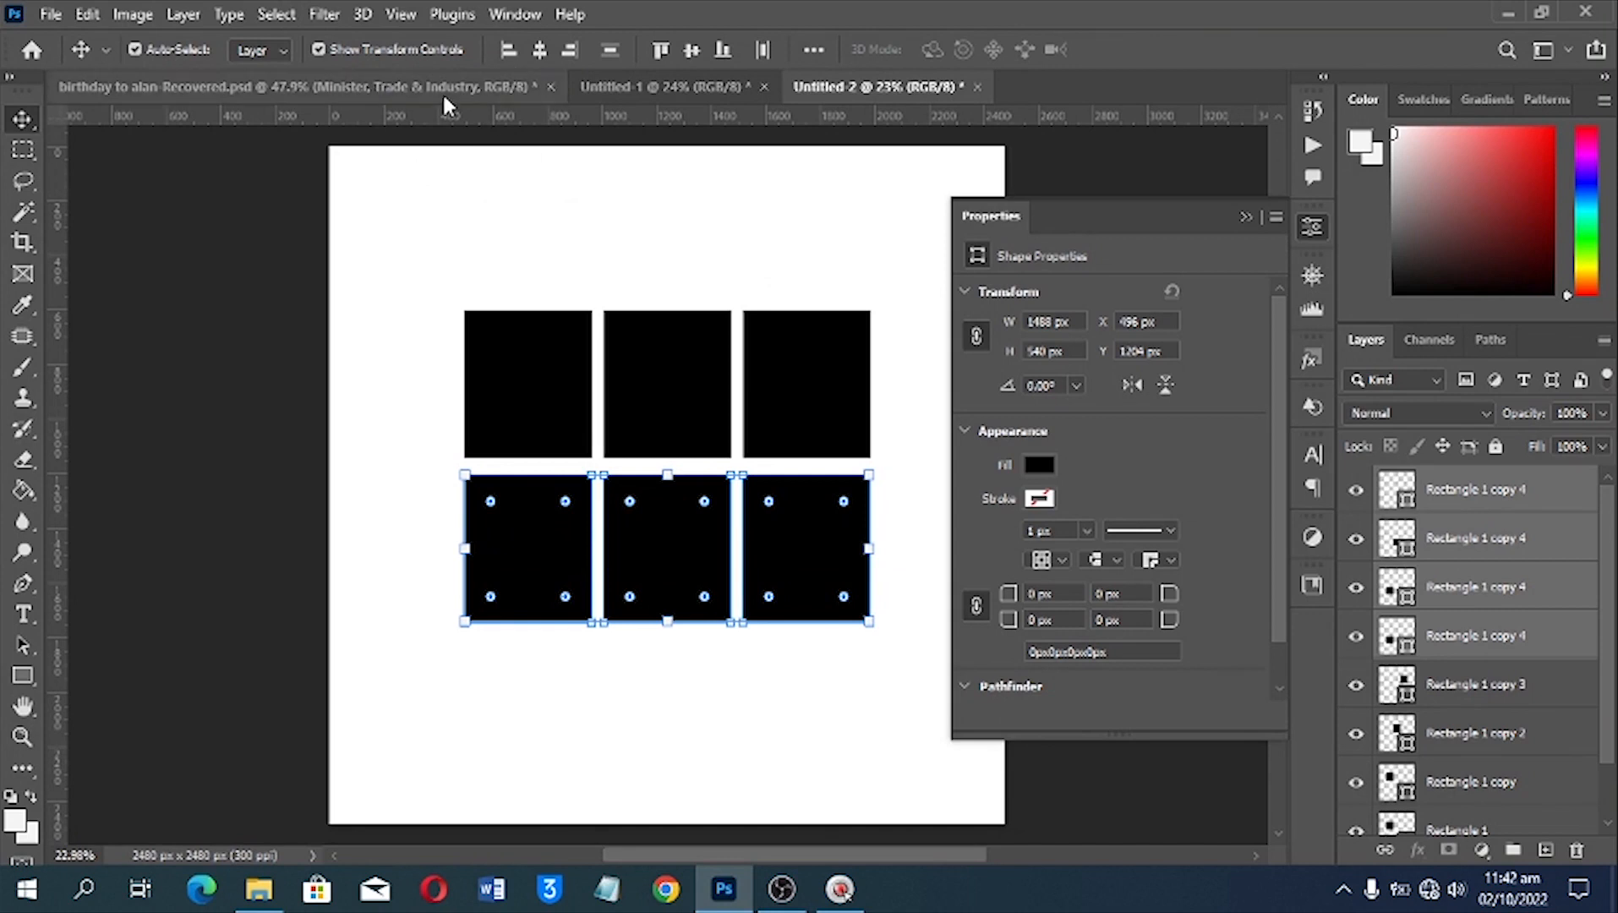
Nudge the lower row of rectangles up slightly with the Move tool to narrow the gap between the rows
click(26, 149)
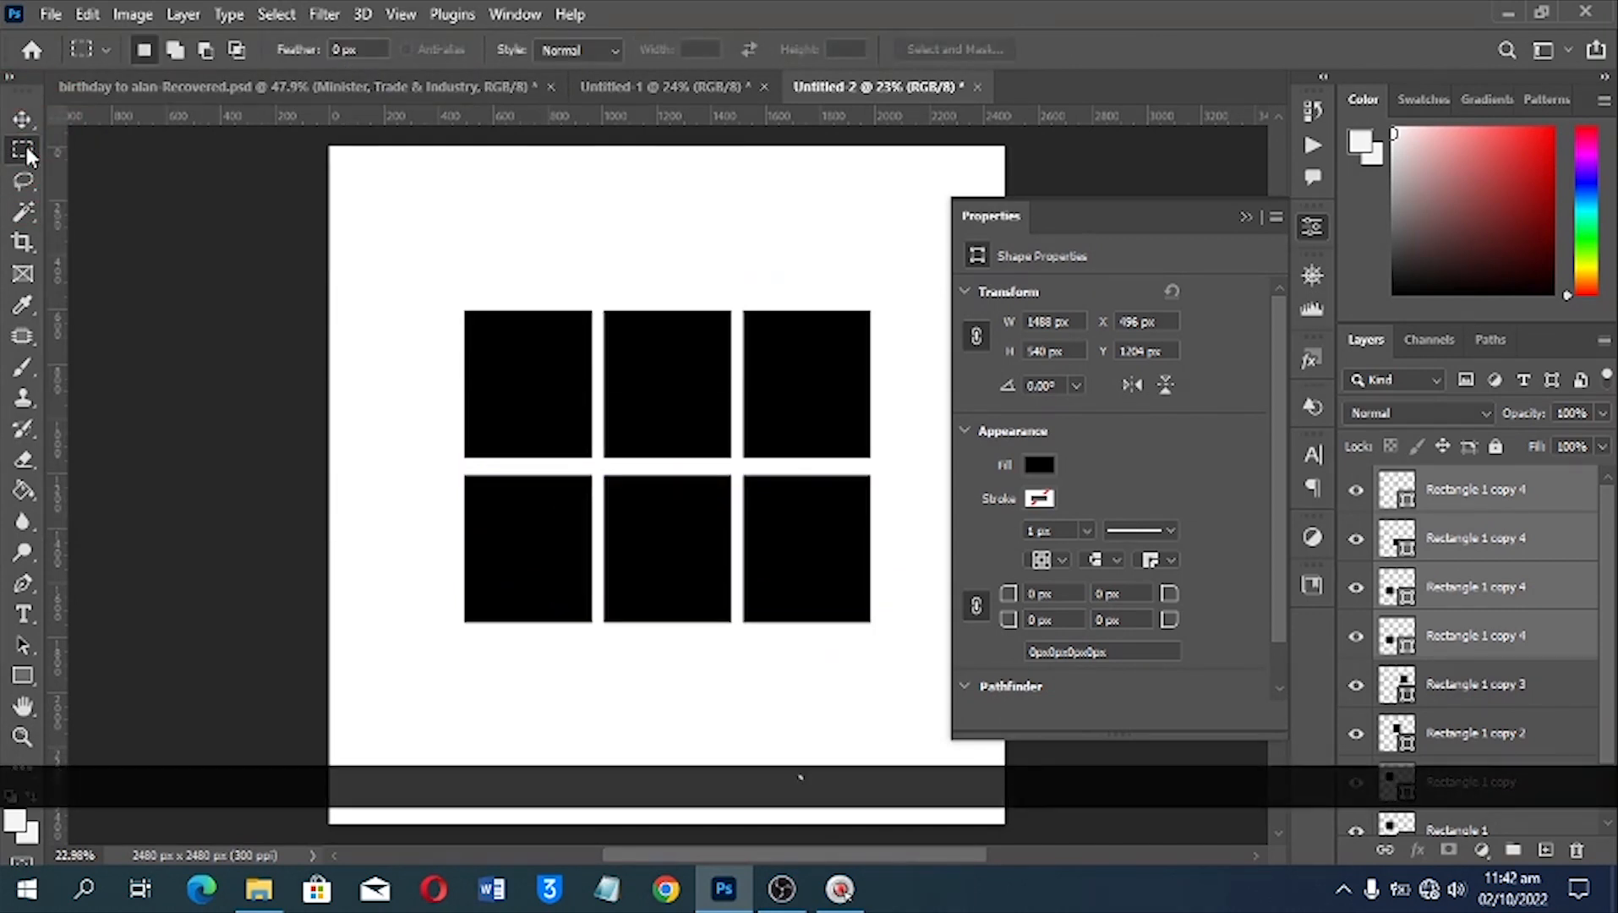
right_click(25, 149)
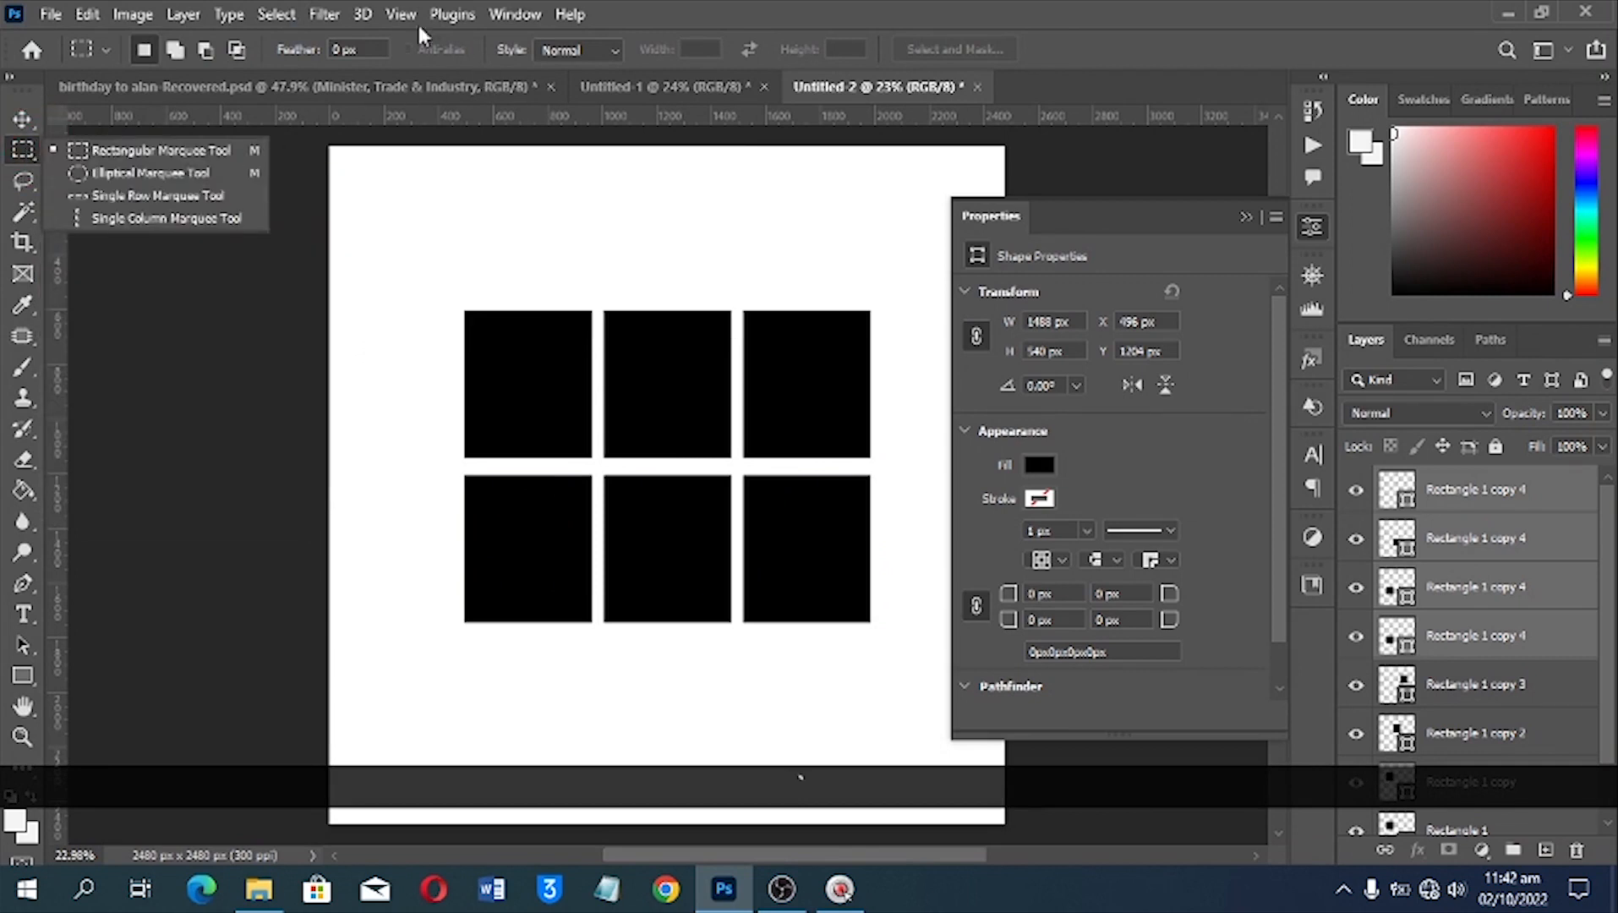
click(23, 121)
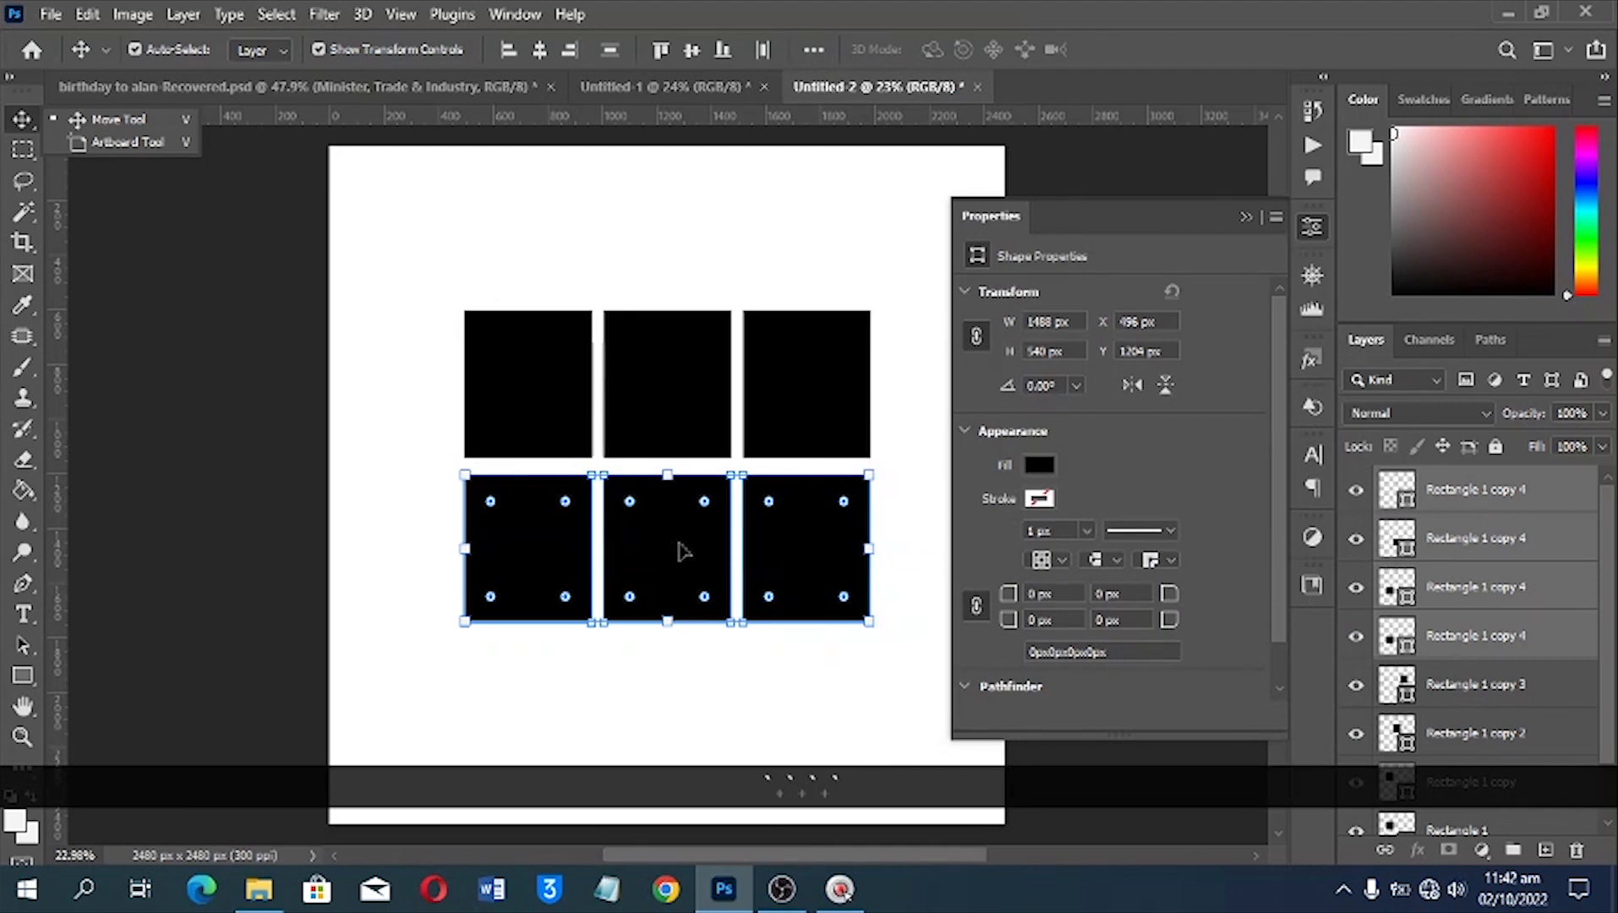
key(Up)
key(Up)
key(Up)
key(Up)
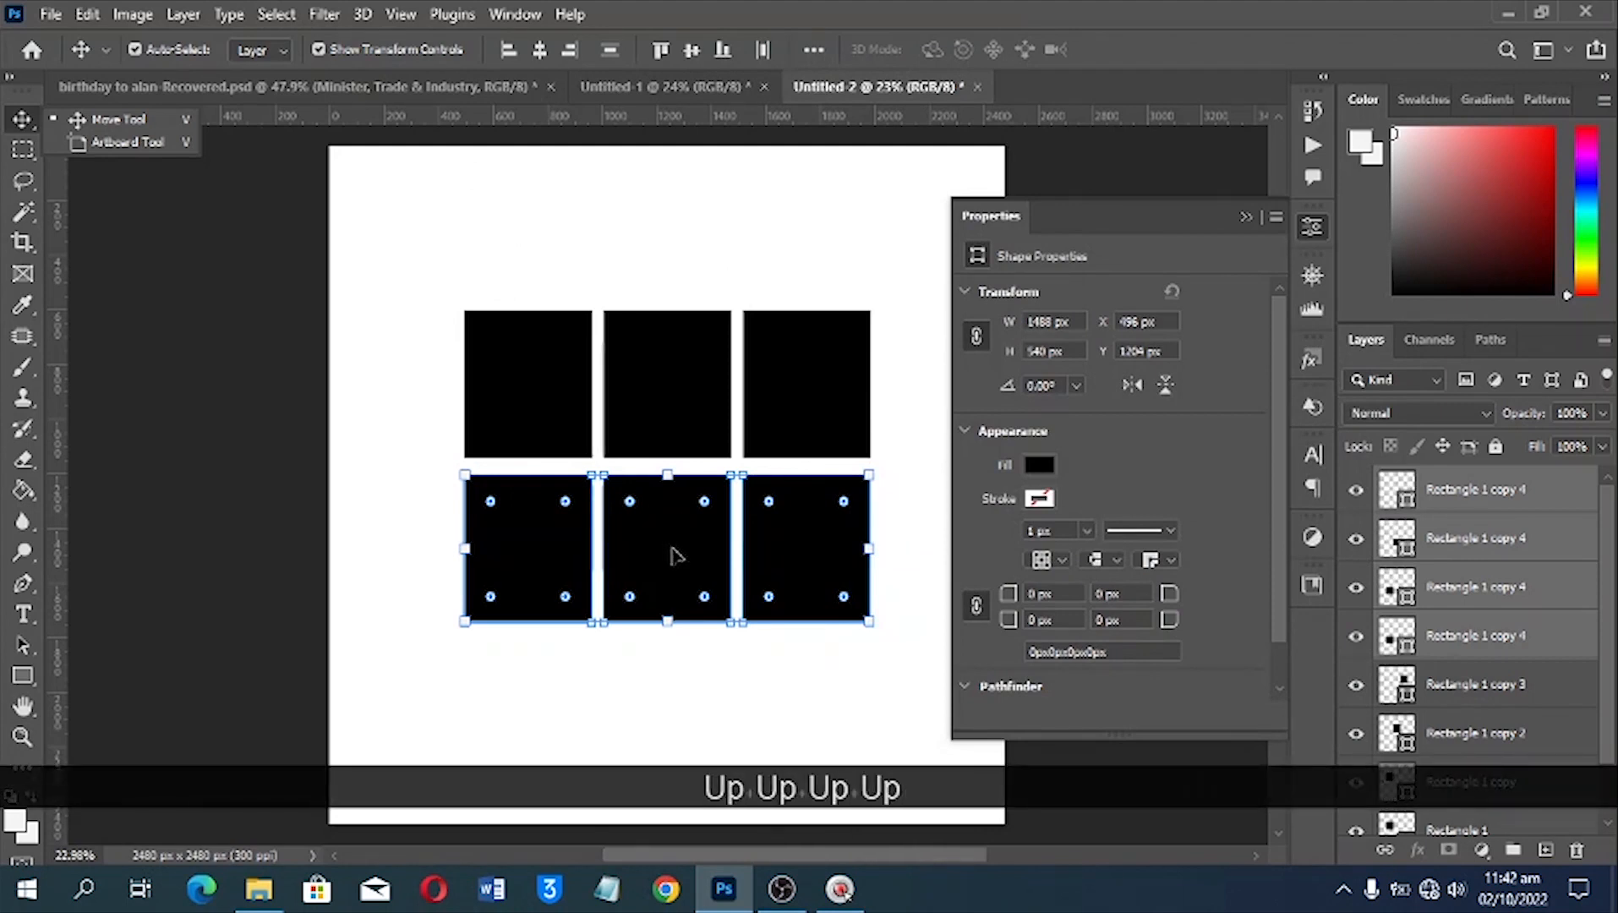
Select all the rectangles in both rows and strongly round their corners together on the canvas
drag(964, 703, 384, 292)
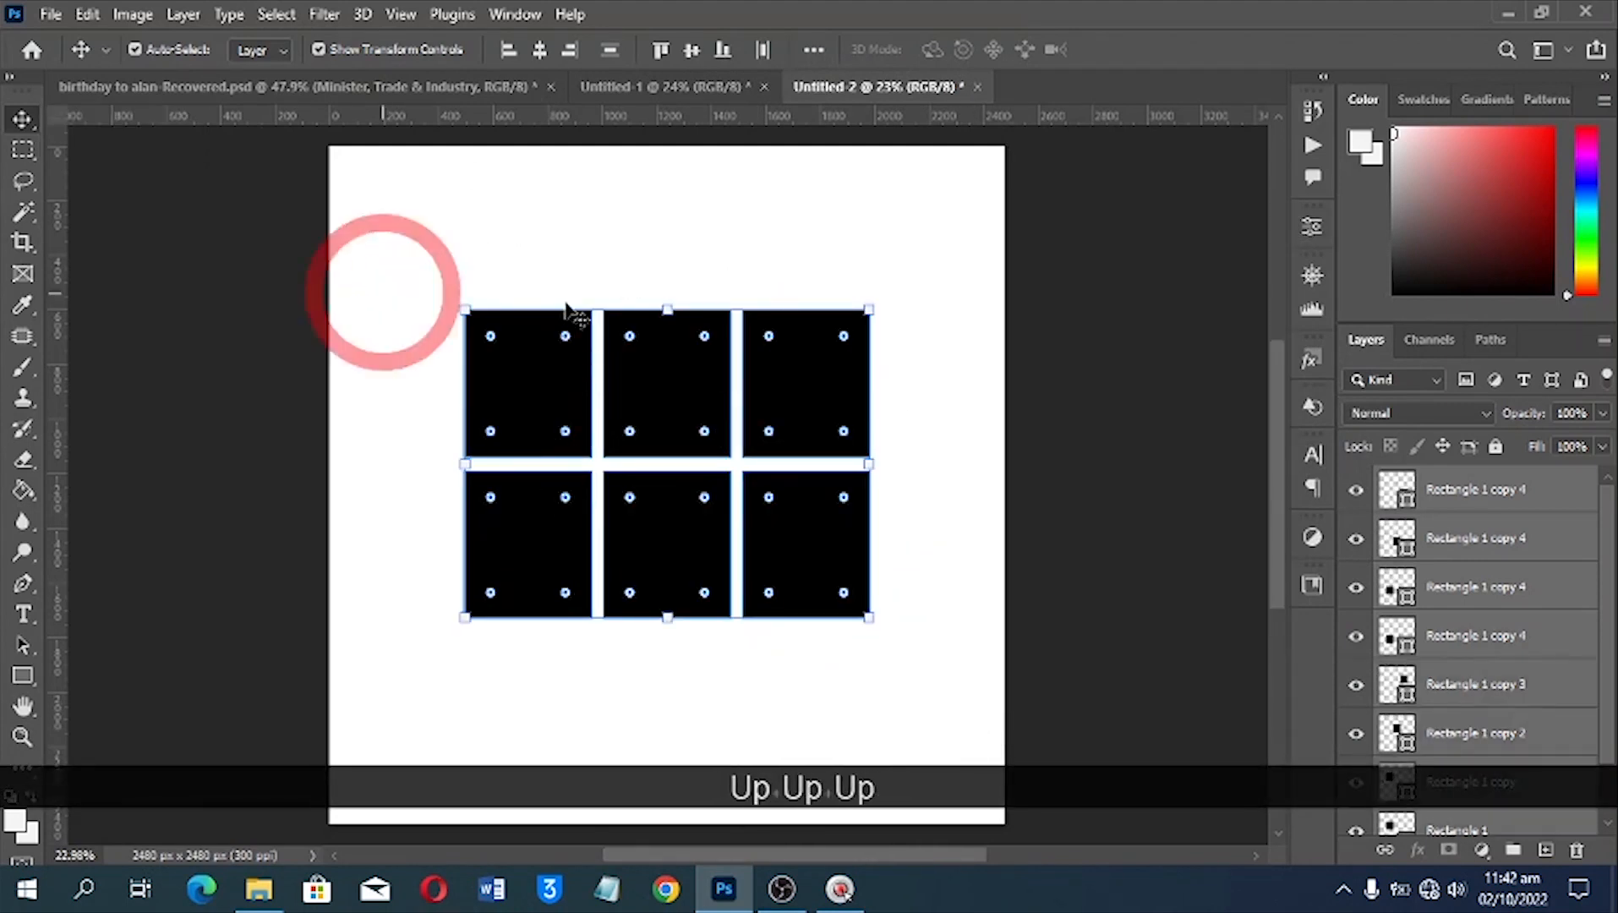
scroll(604, 340, up, 1)
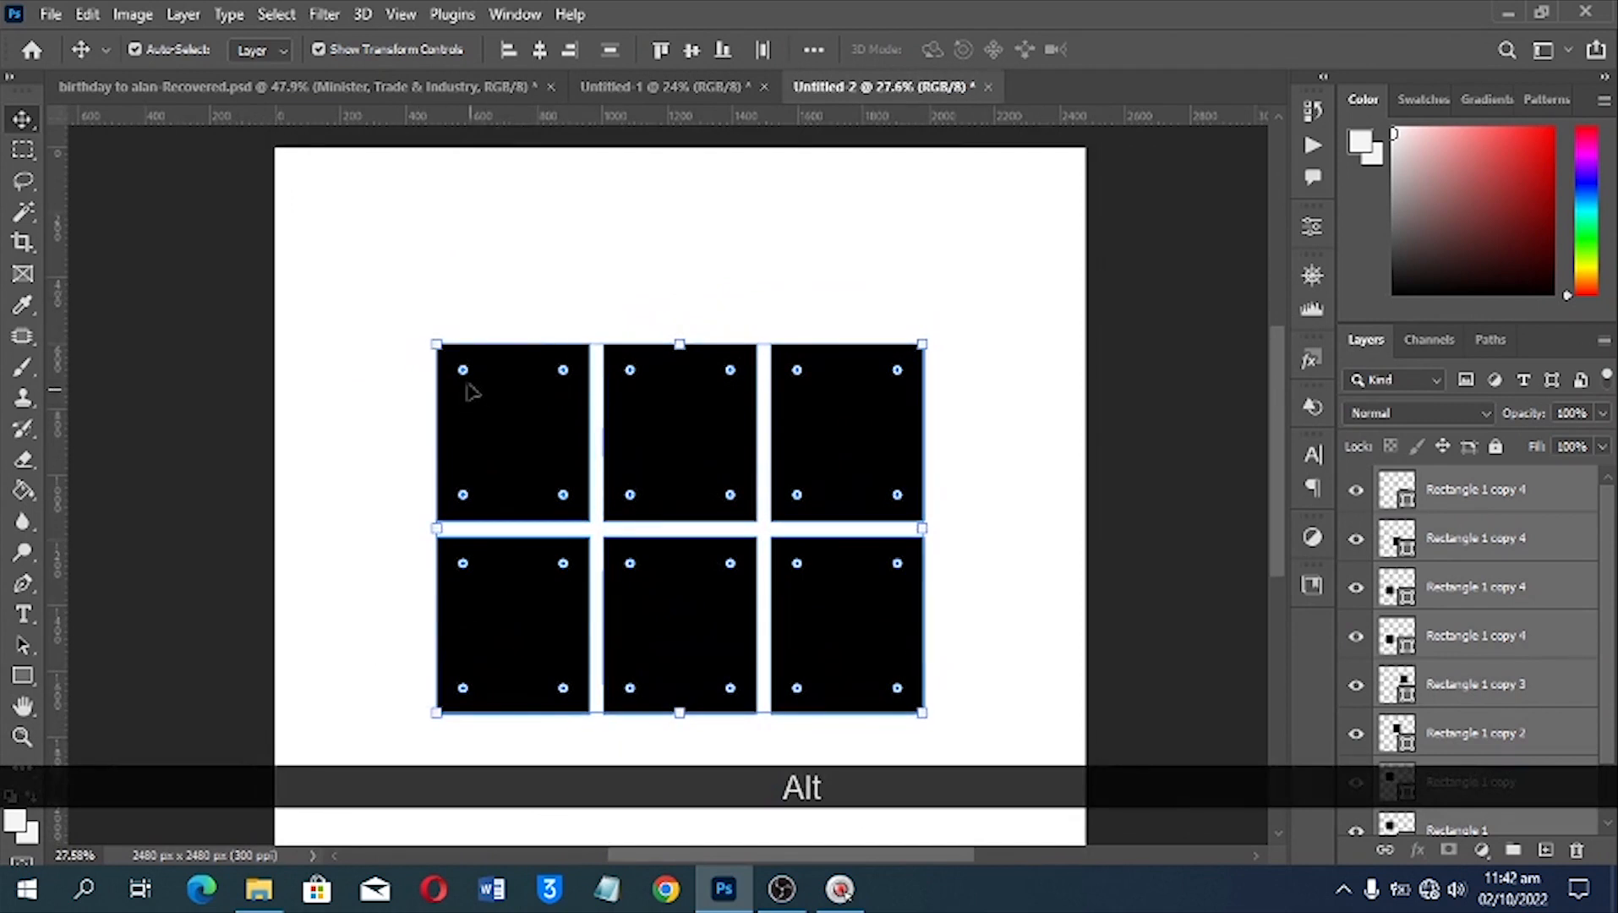
drag(463, 372, 264, 155)
click(527, 226)
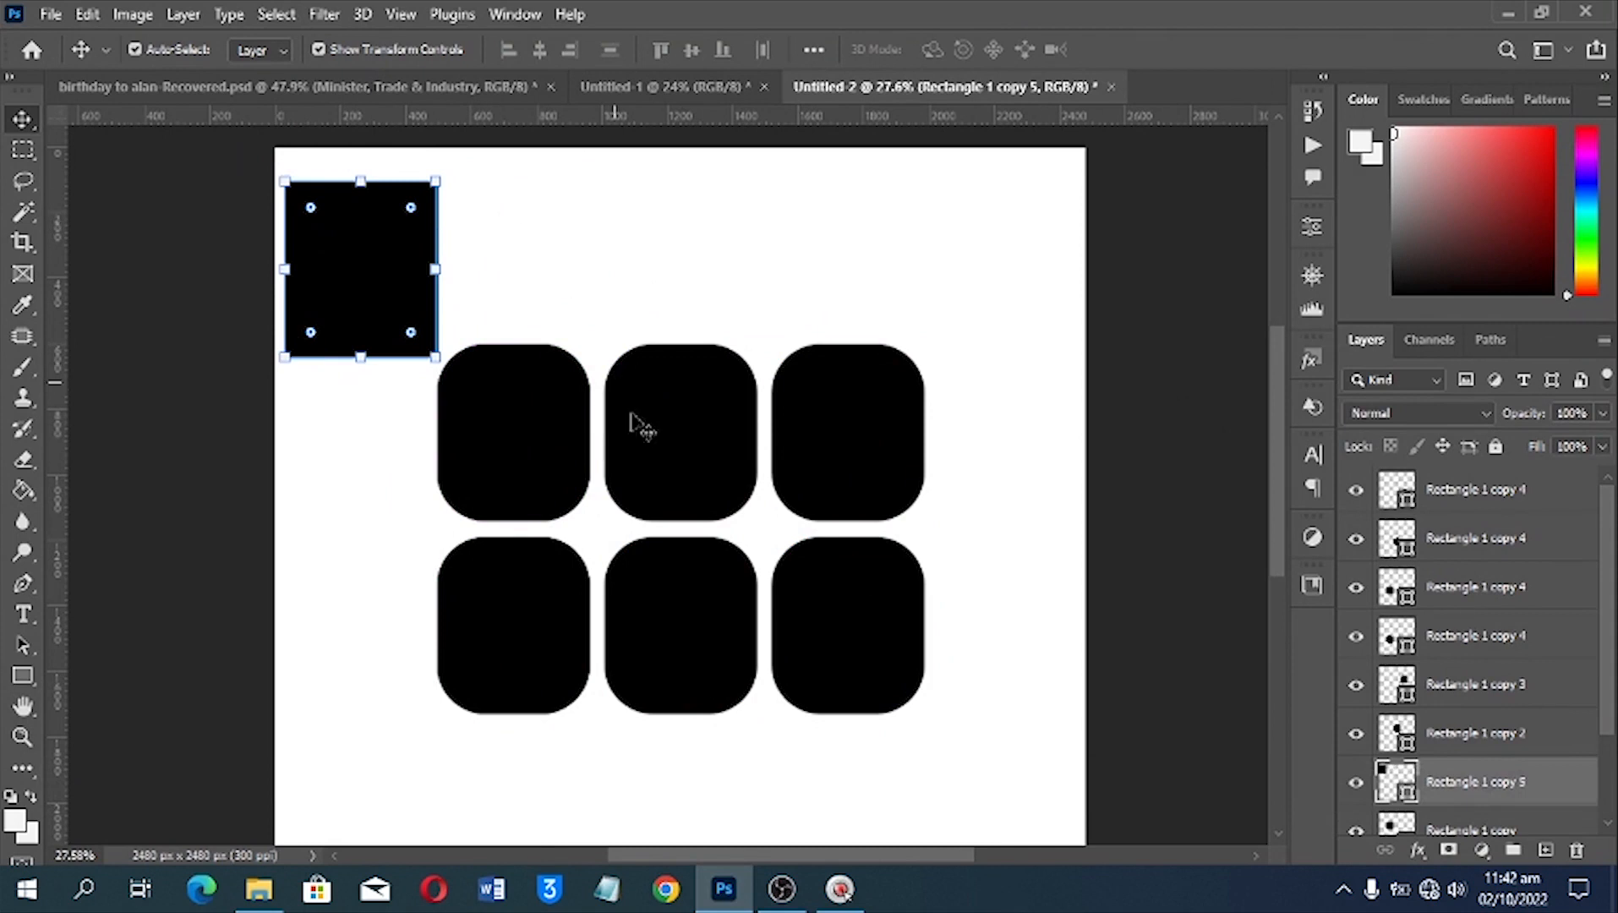
Select the separate square-cornered rectangle near the canvas's upper-left corner and display its shape properties
click(519, 380)
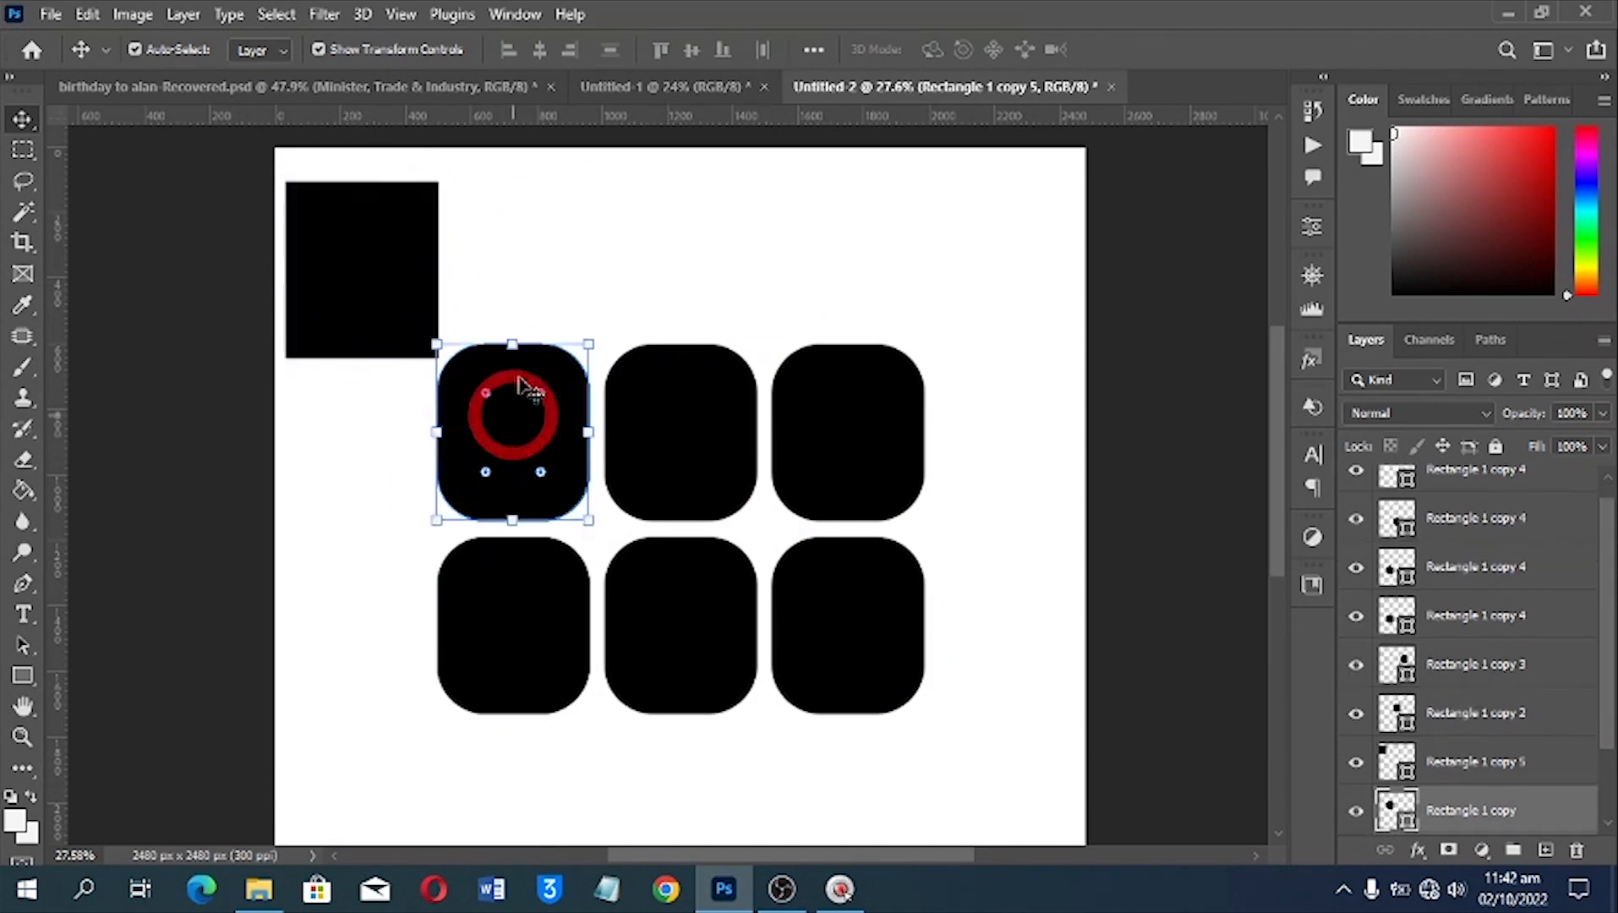
click(355, 233)
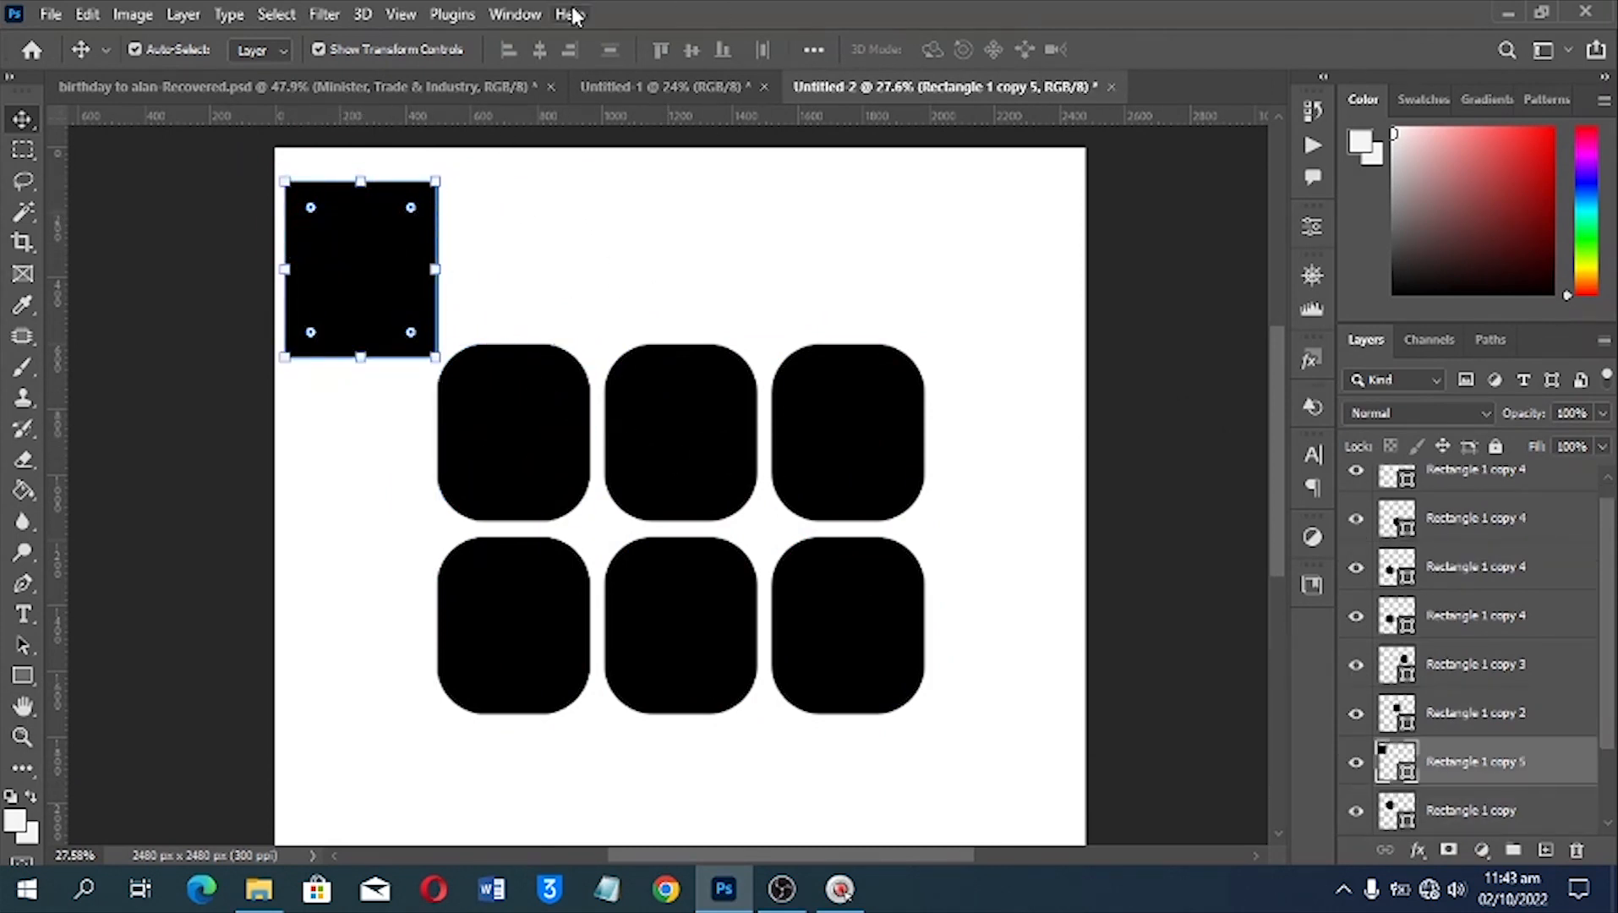
click(545, 17)
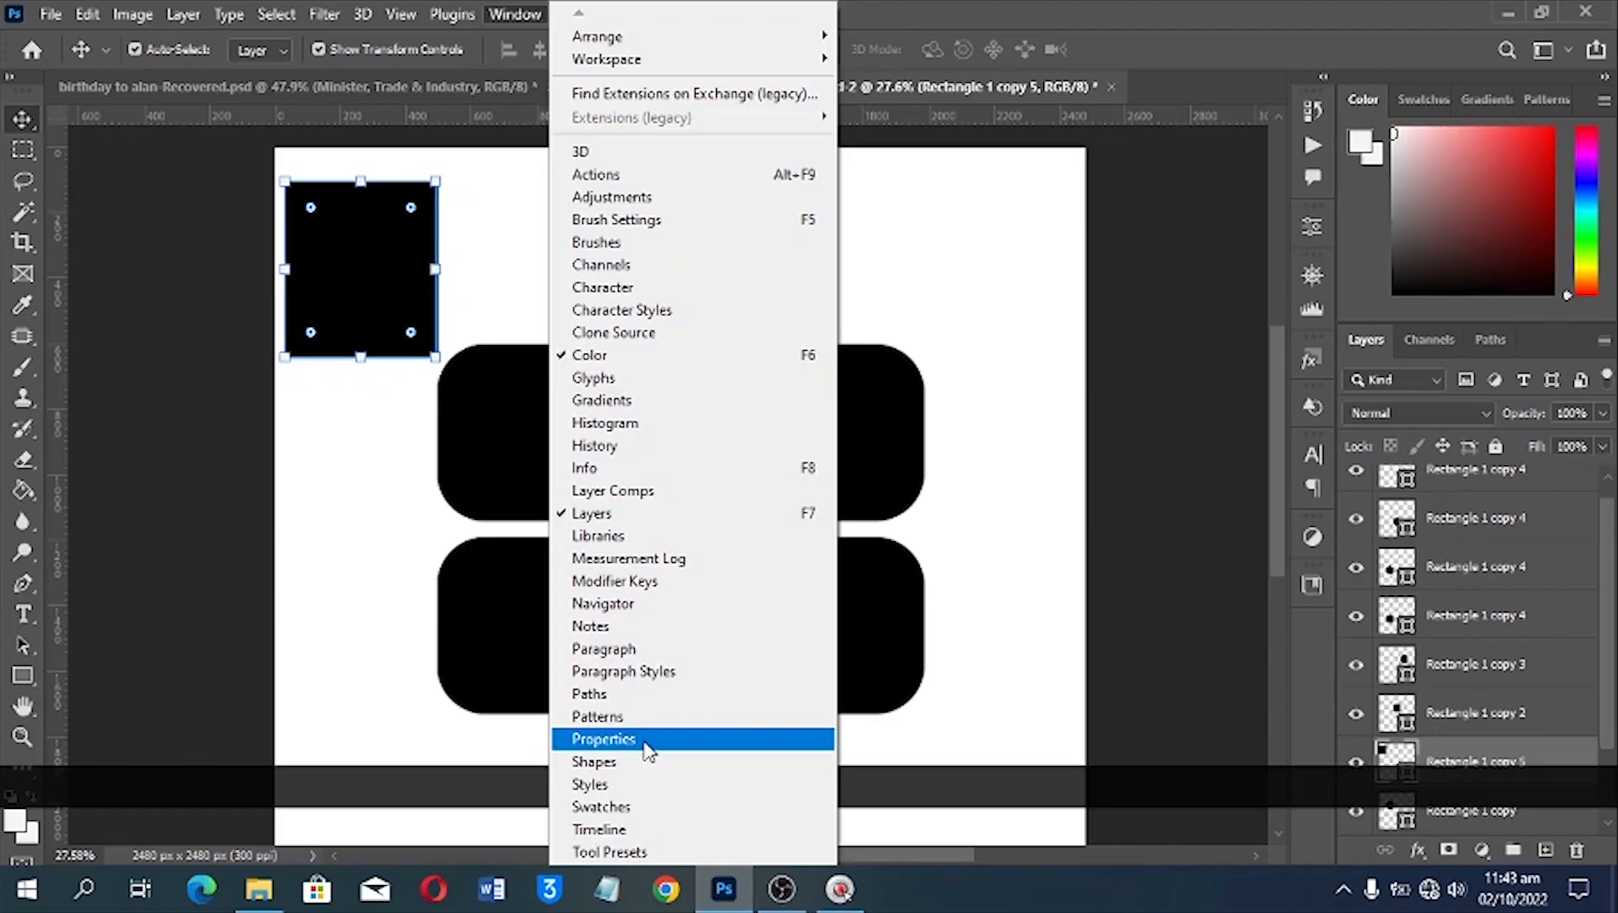
click(649, 751)
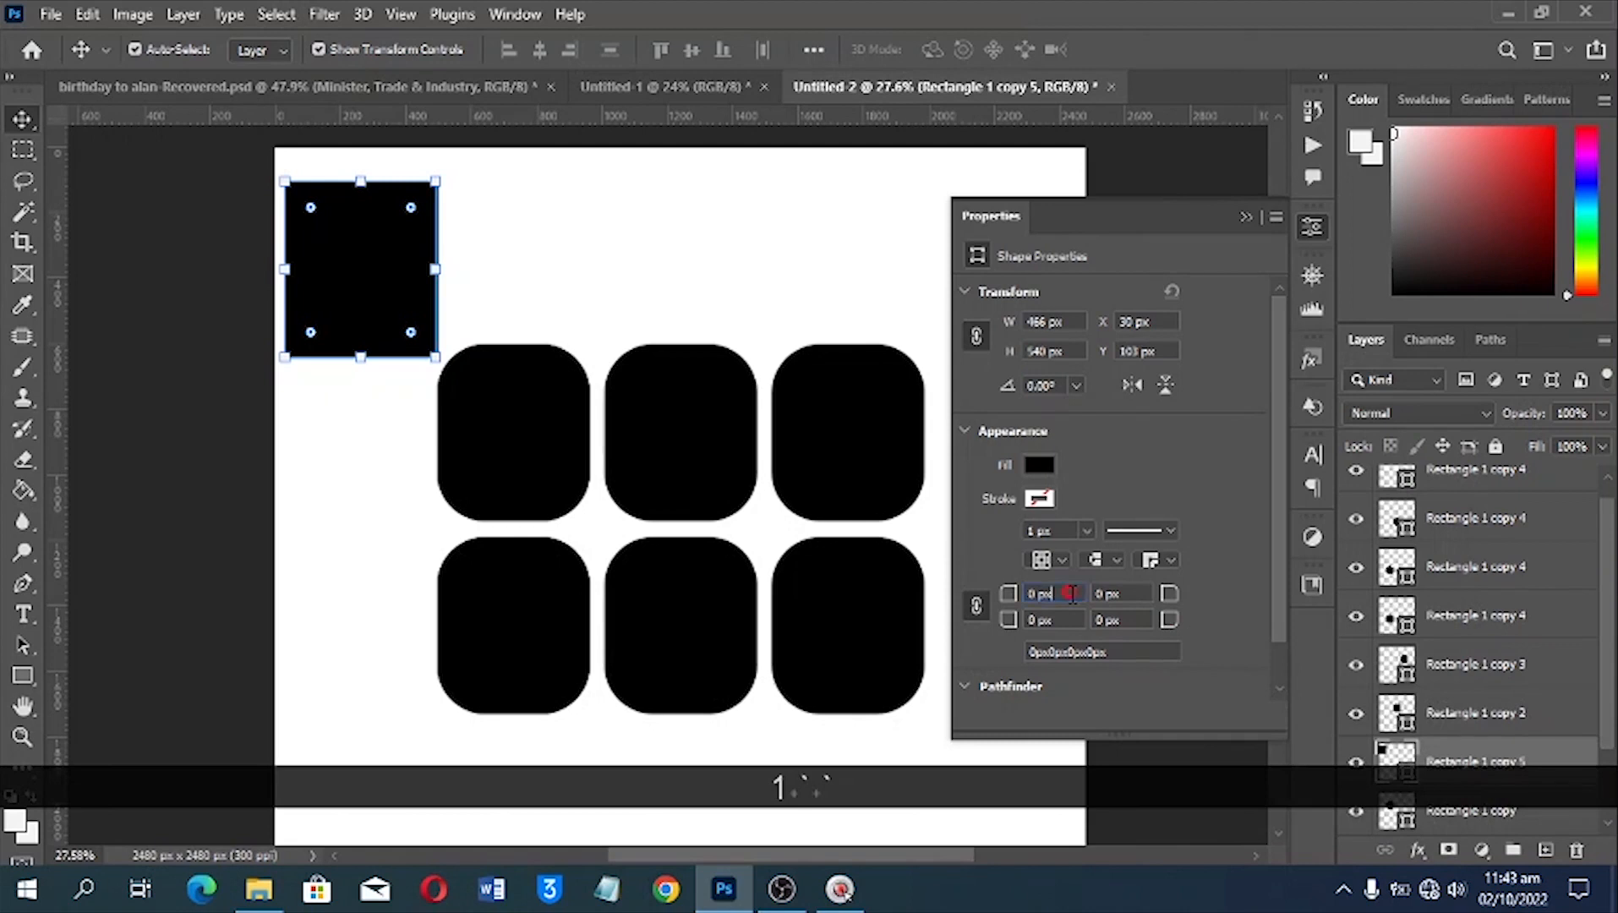
Set the square-cornered rectangle's linked corner radii to 120 px, then delete that test shape
click(976, 610)
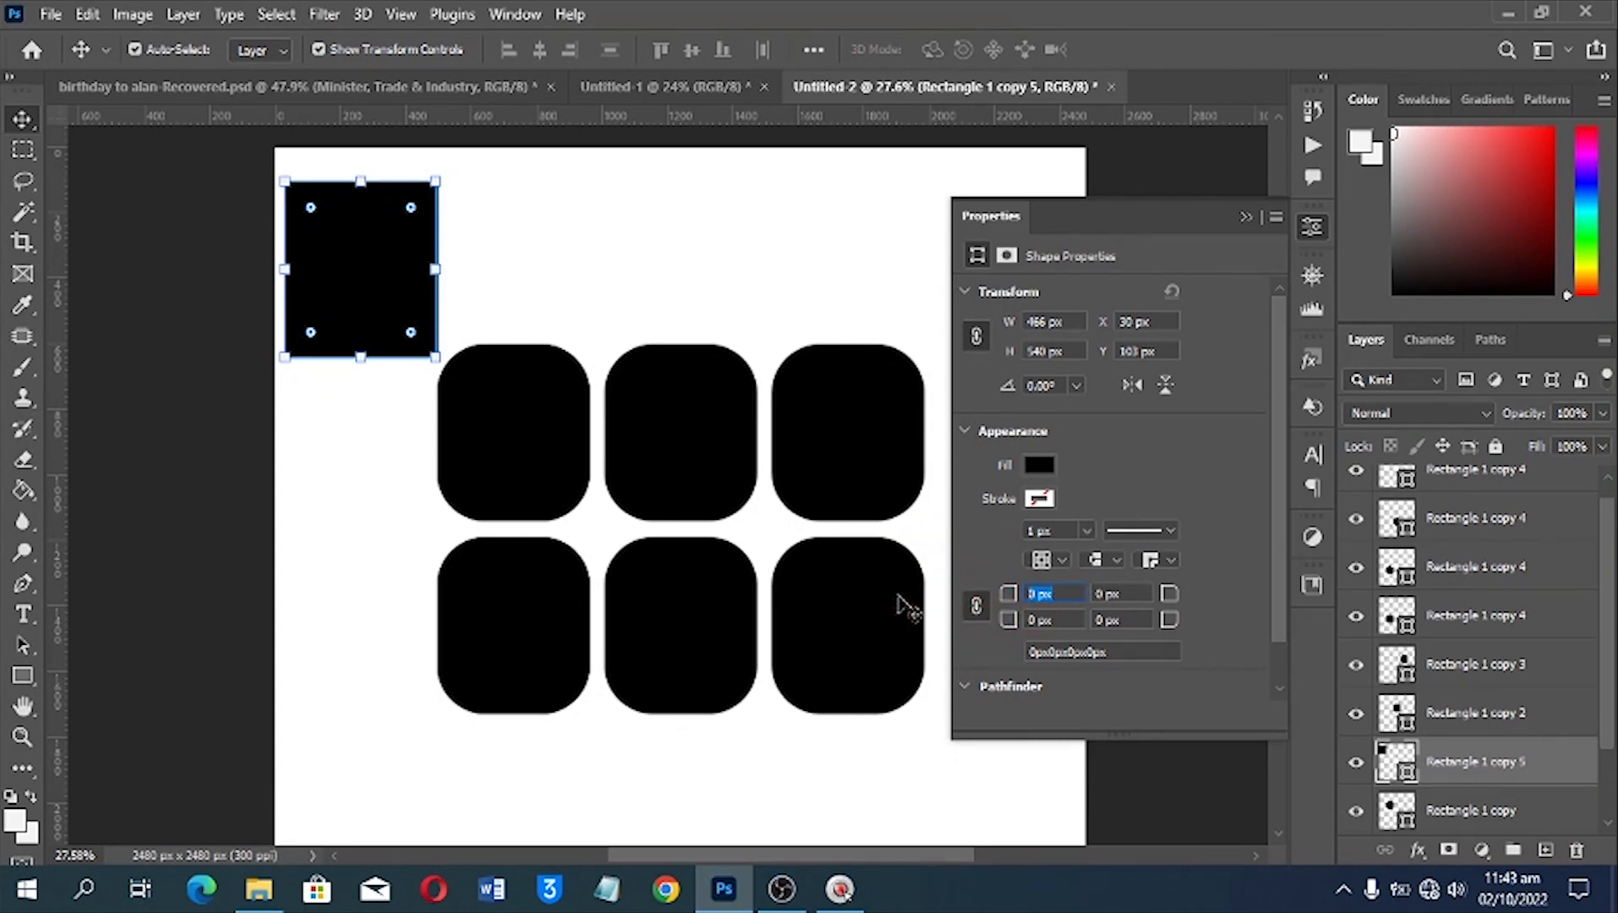
text(60)
key(Return)
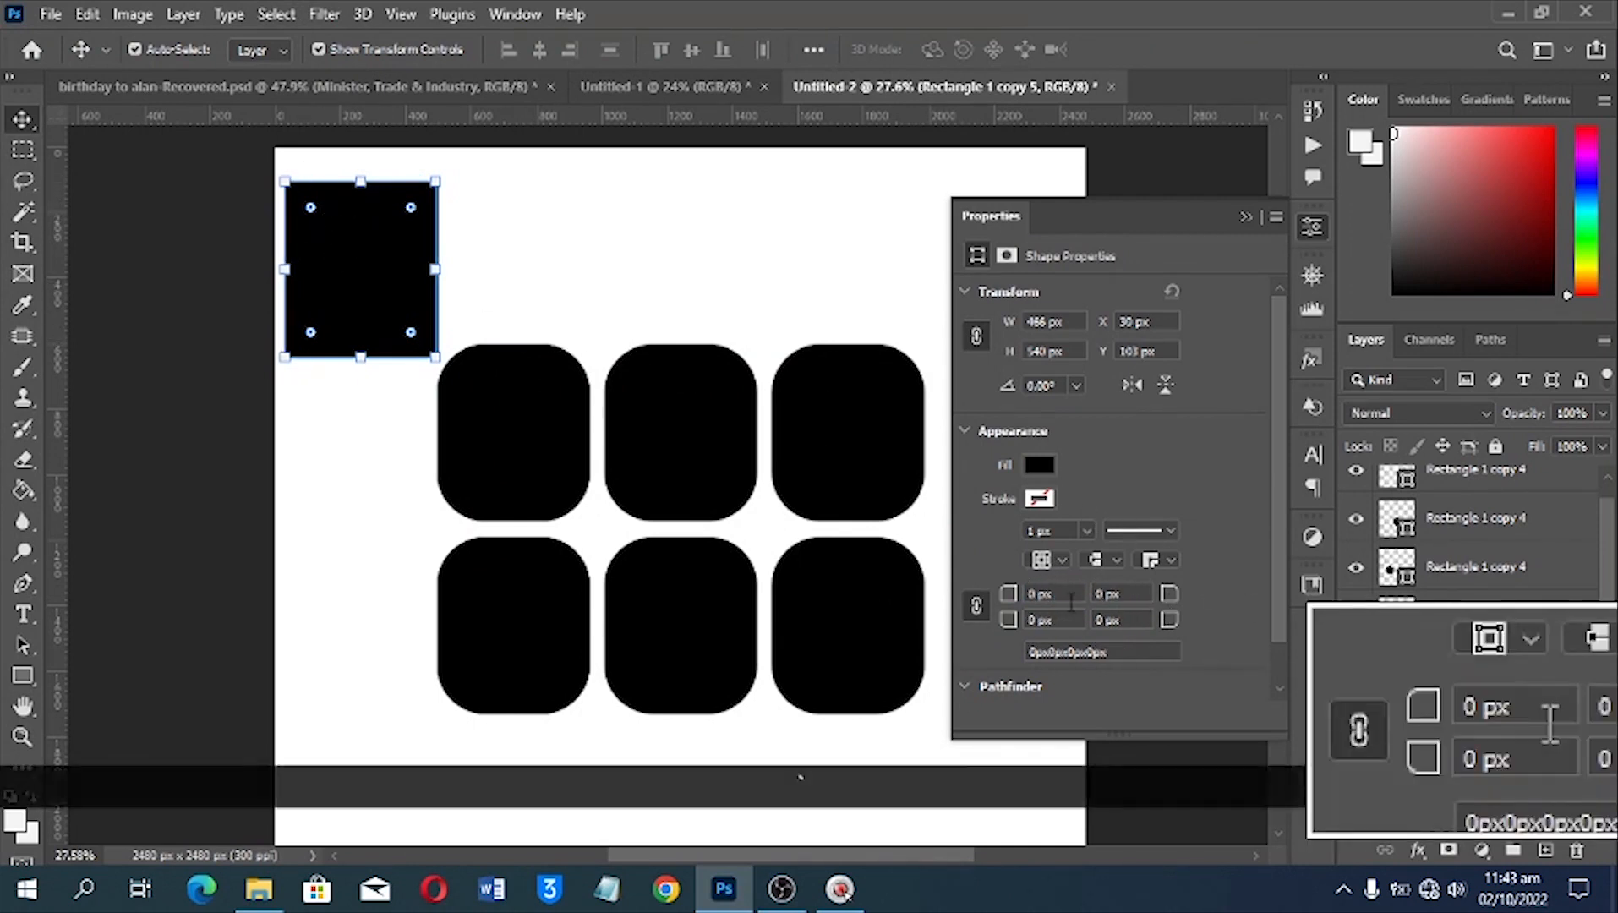
drag(1005, 597, 1148, 596)
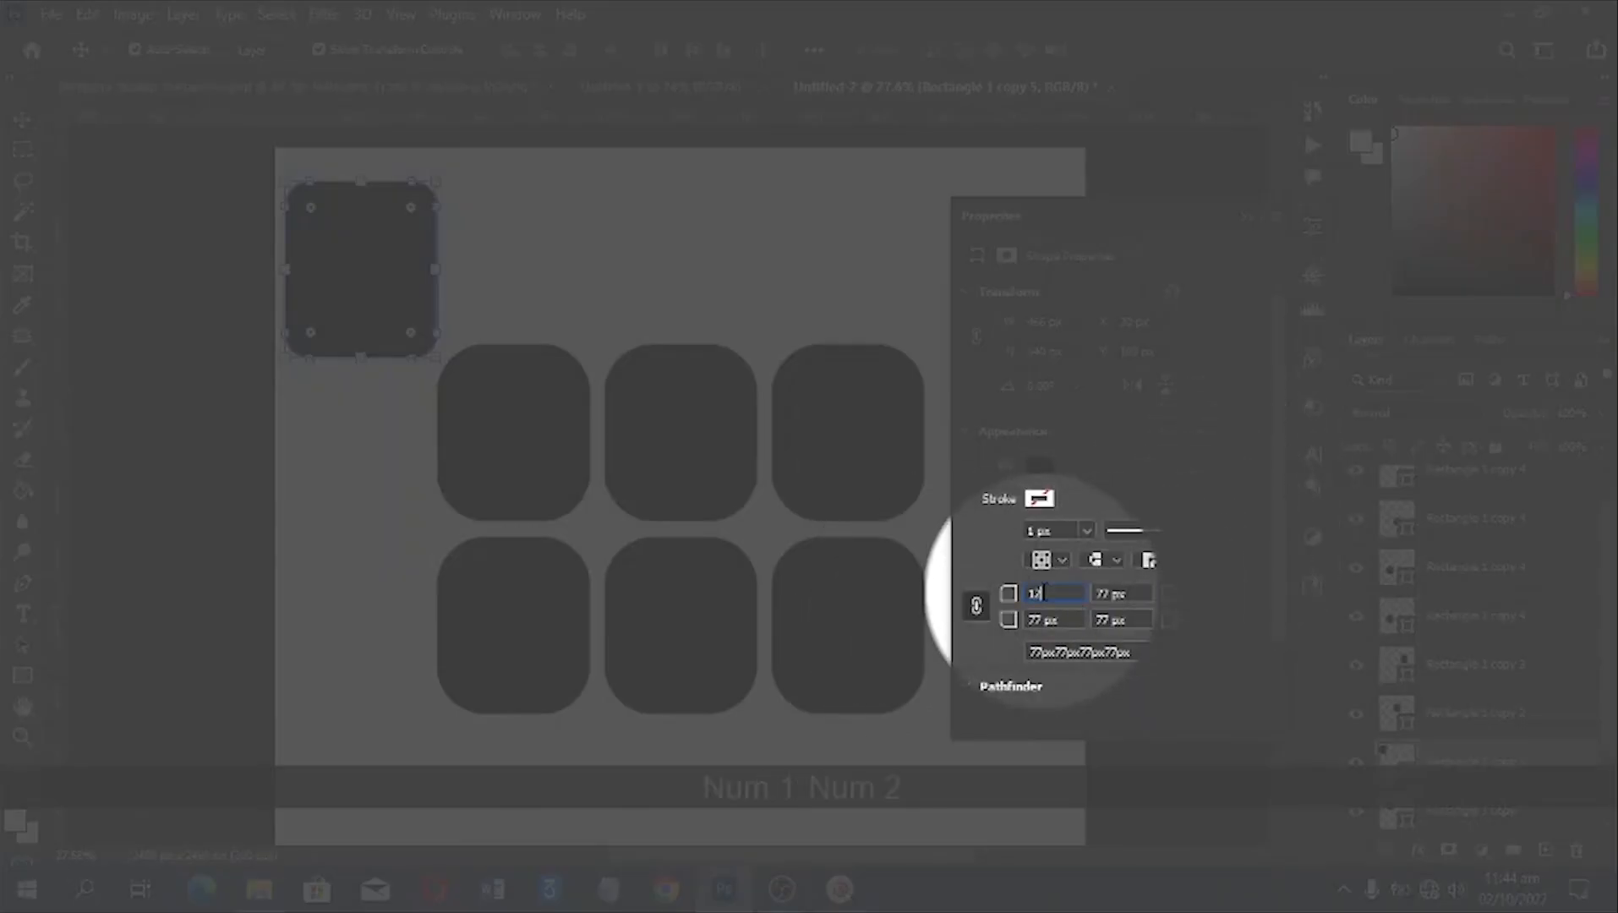
text(0)
key(Return)
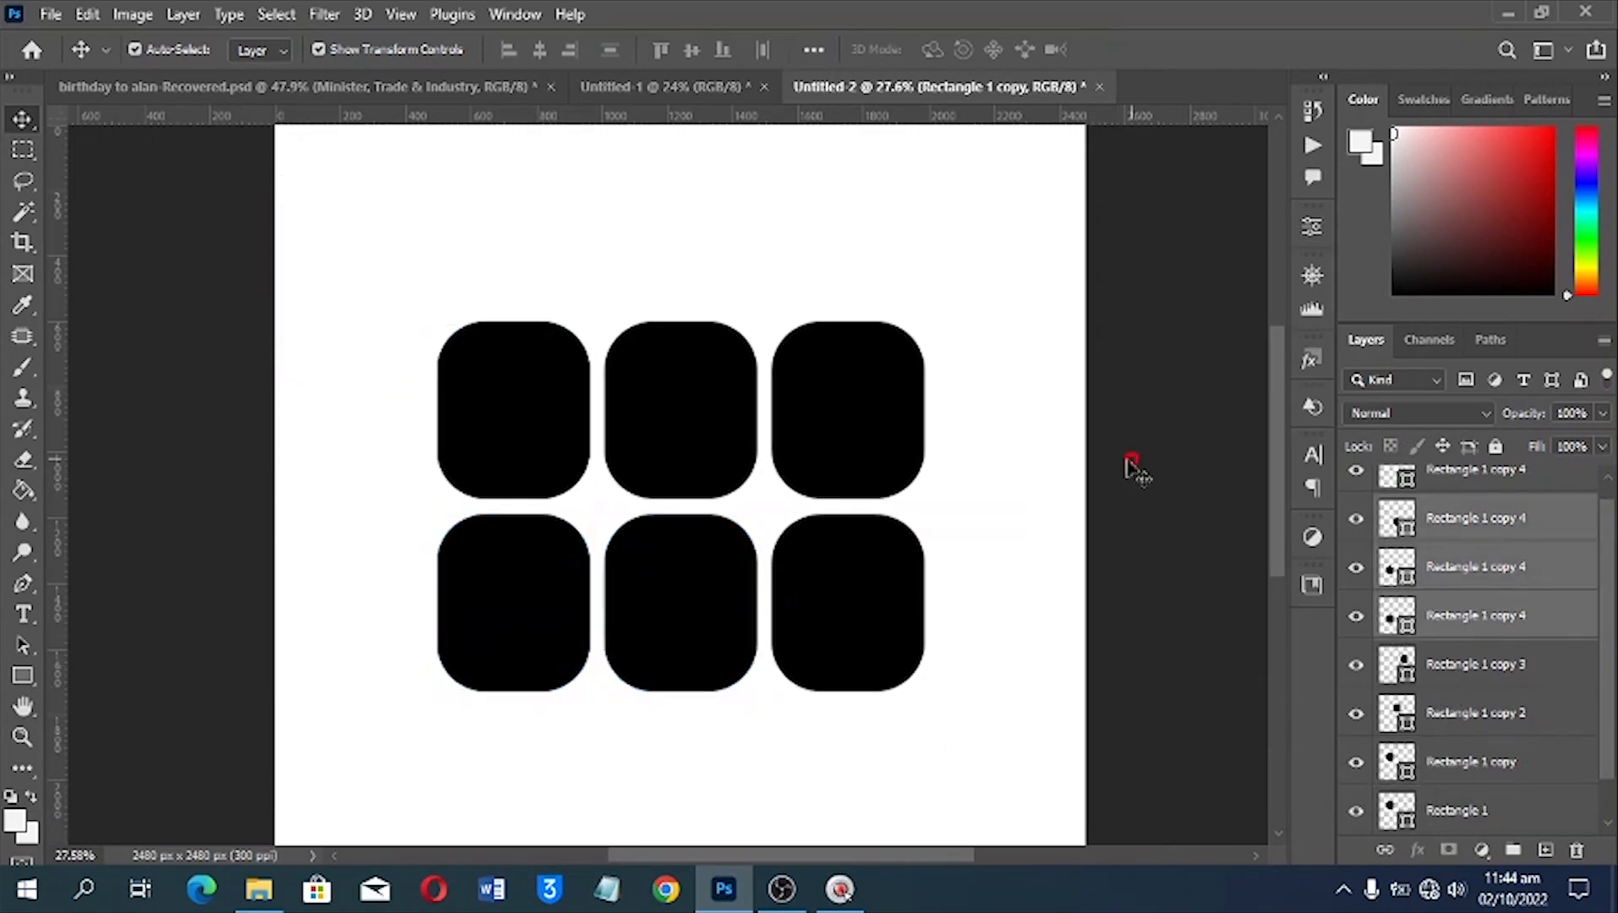
click(1131, 467)
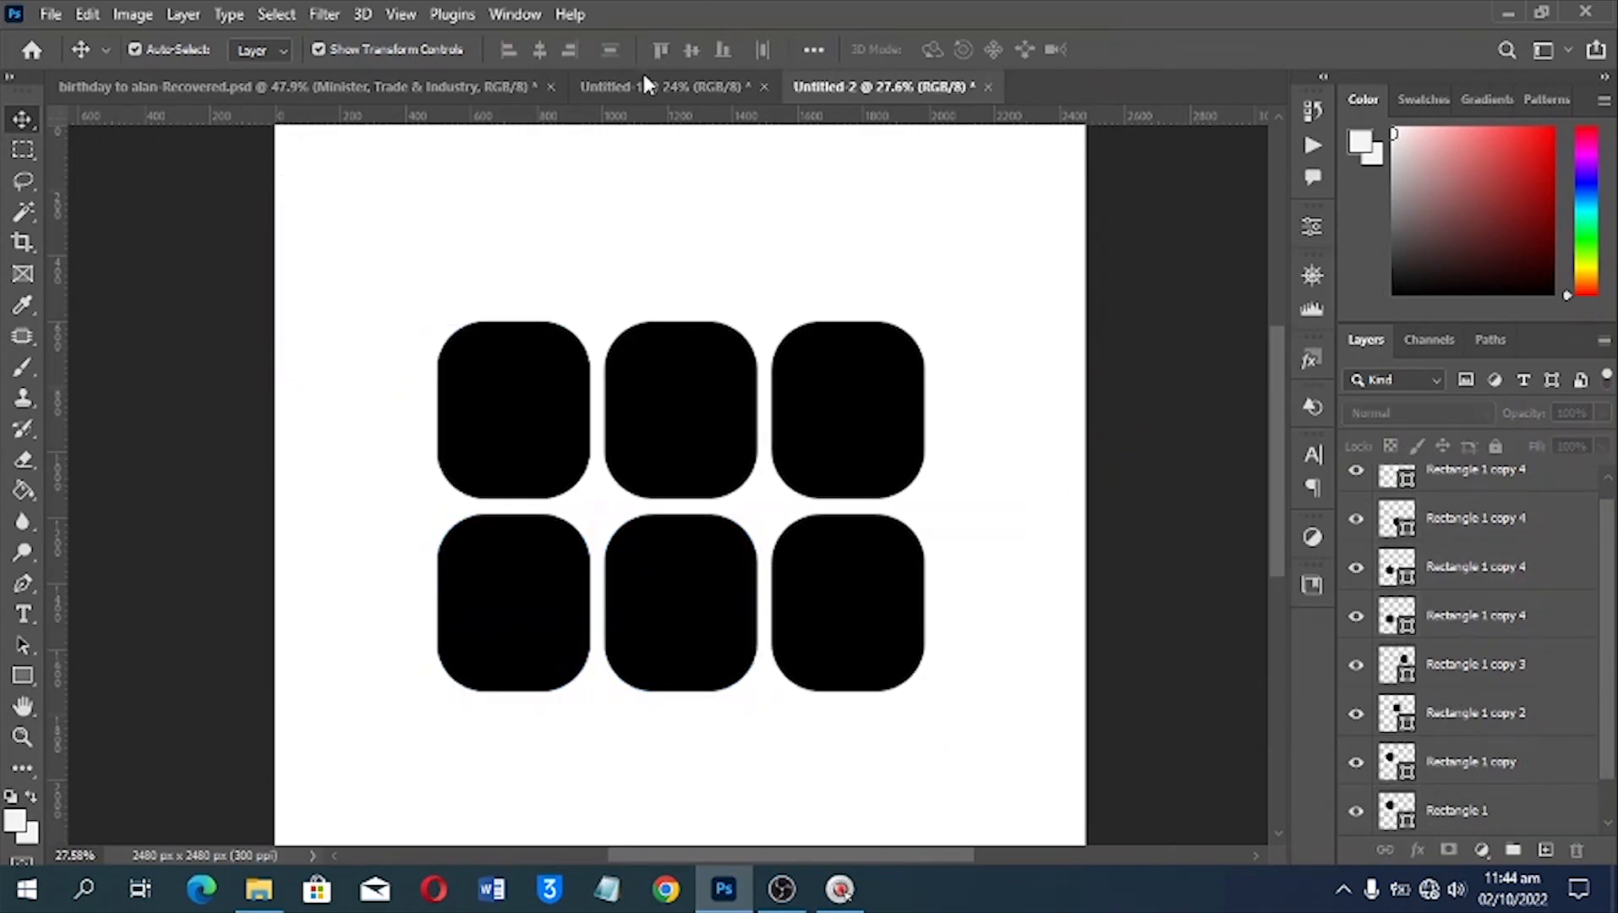
Select the lower row of rounded rectangles and shift it slightly right, following the staggered layout in Untitled-1
click(644, 78)
click(856, 84)
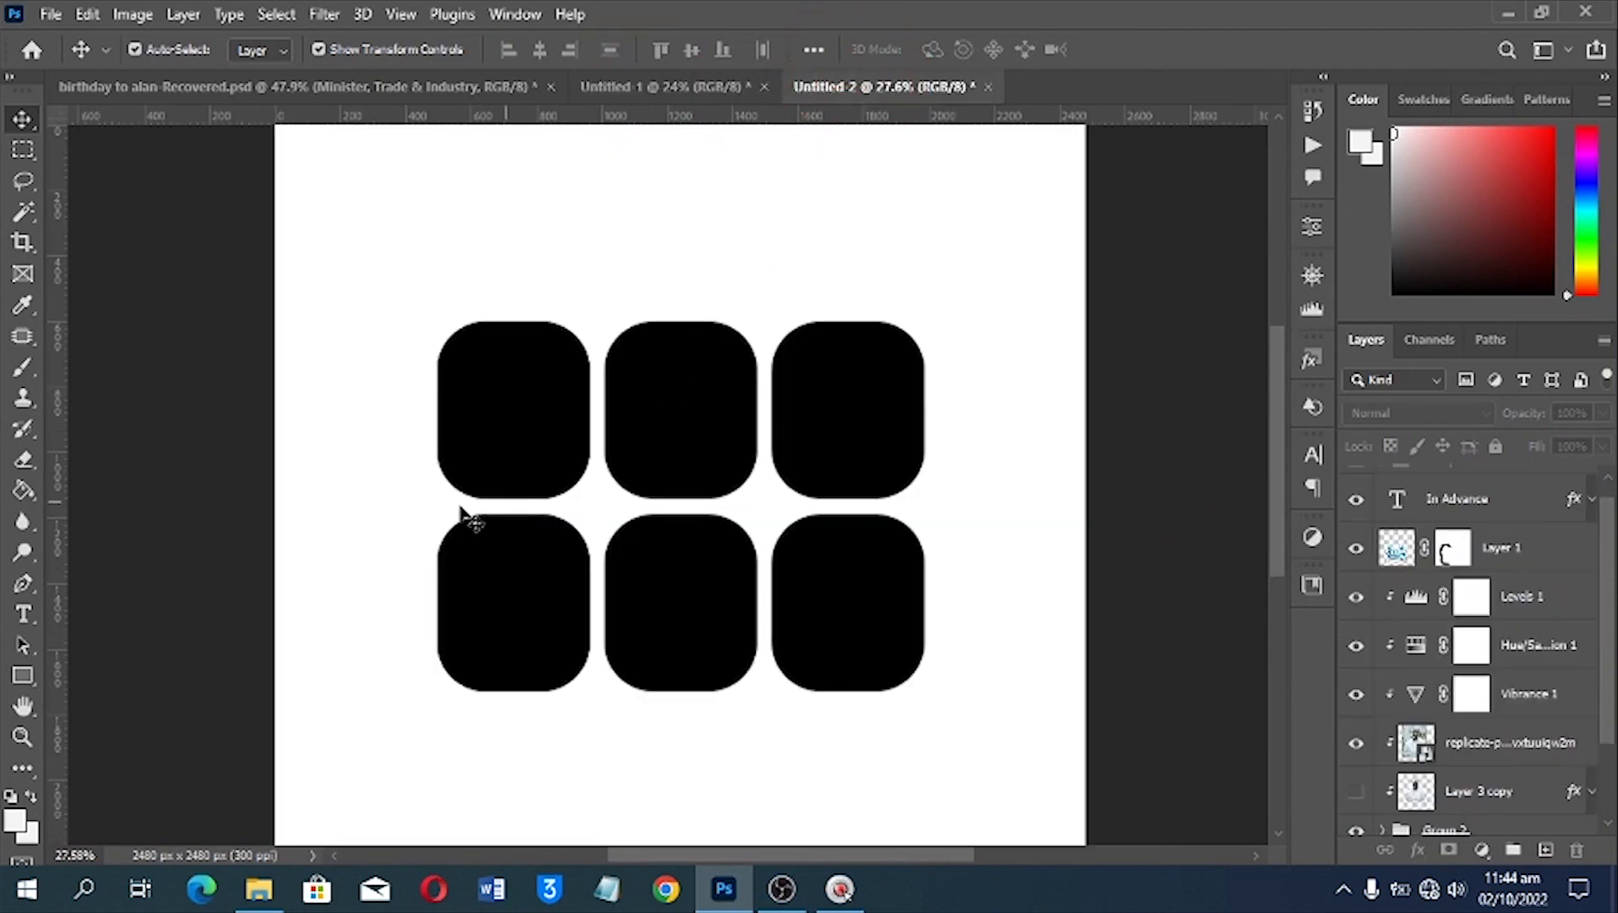
drag(390, 528, 814, 595)
Group all the rounded rectangles and stretch the group slightly taller from its upper edge, keeping its width
drag(945, 750, 470, 391)
click(1513, 849)
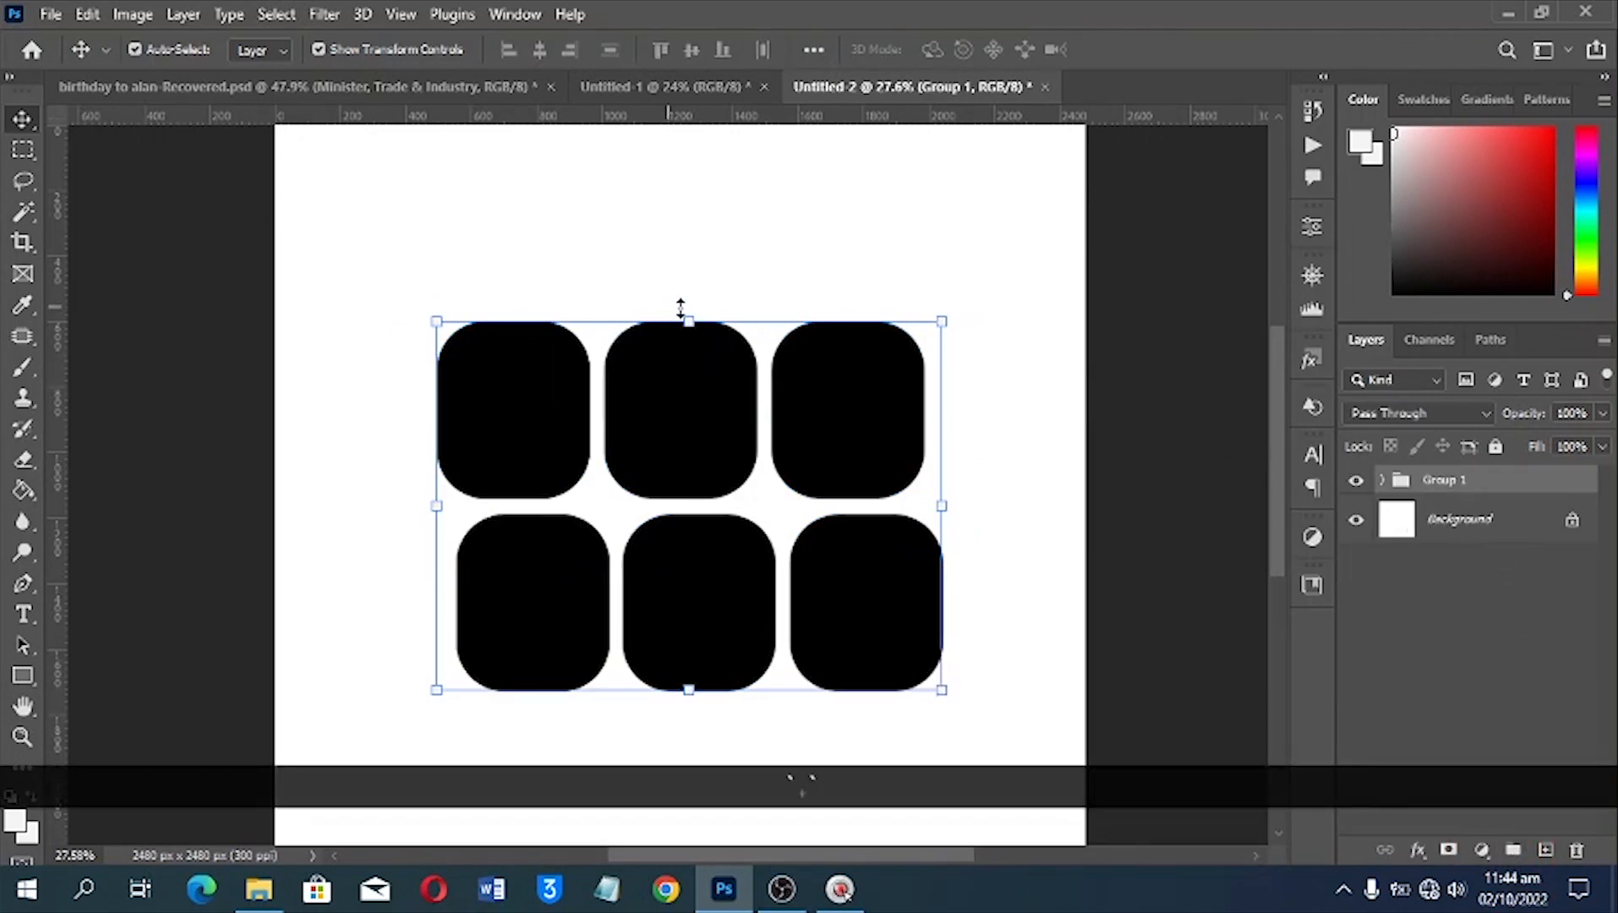
drag(695, 318, 679, 293)
key(Return)
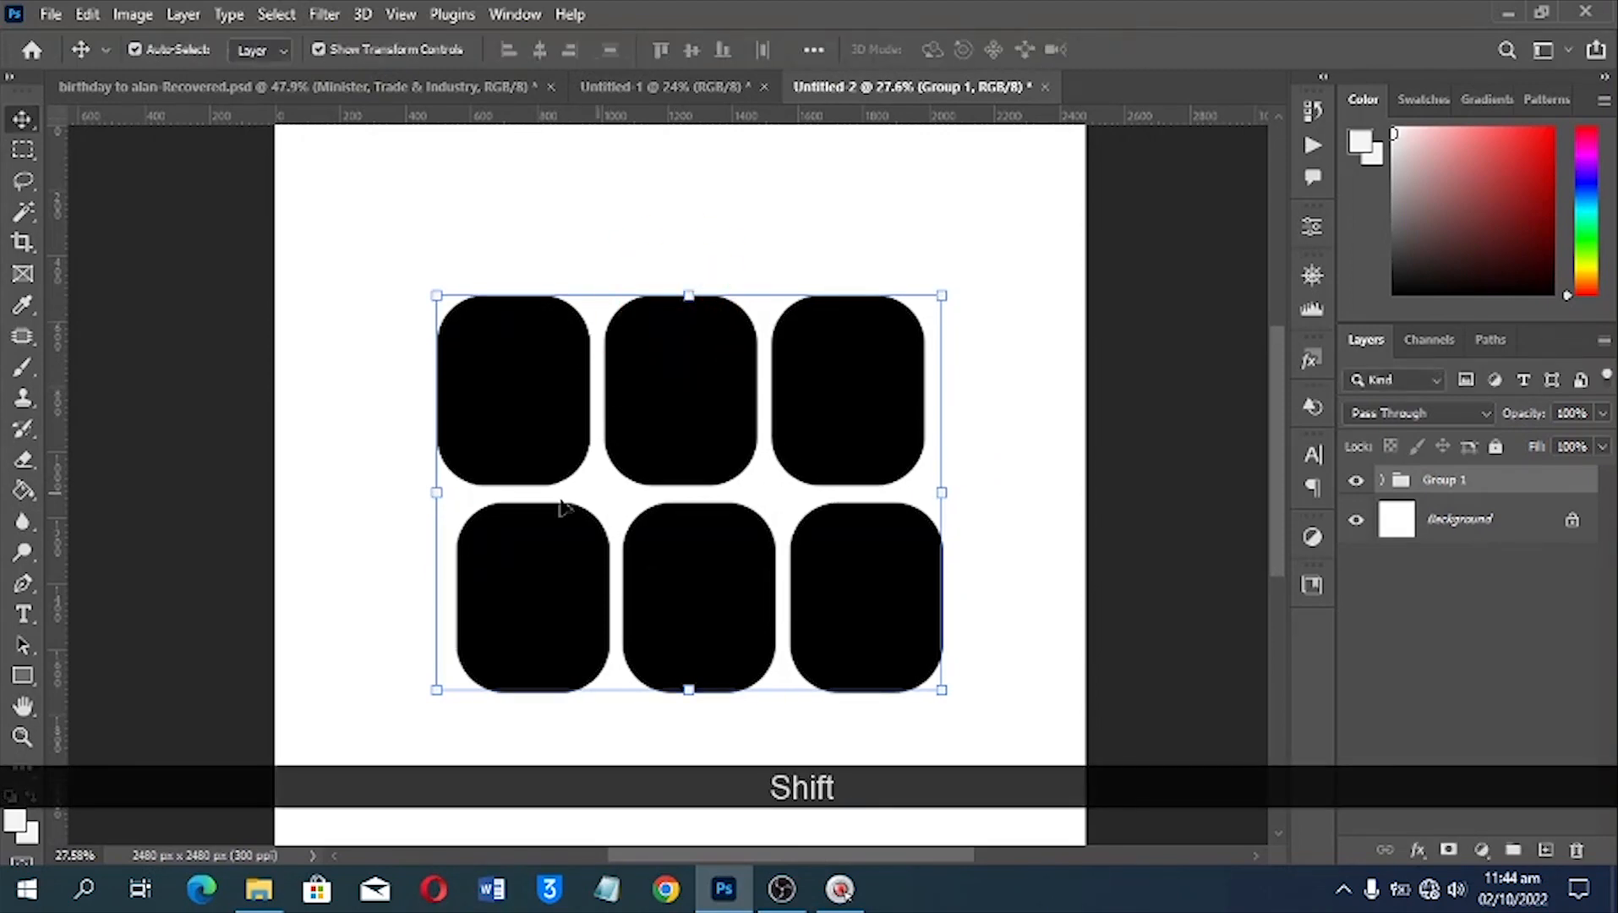
Place the portrait photo from the BDay folder above Group 1 and clip it to the group of rounded rectangles
click(259, 888)
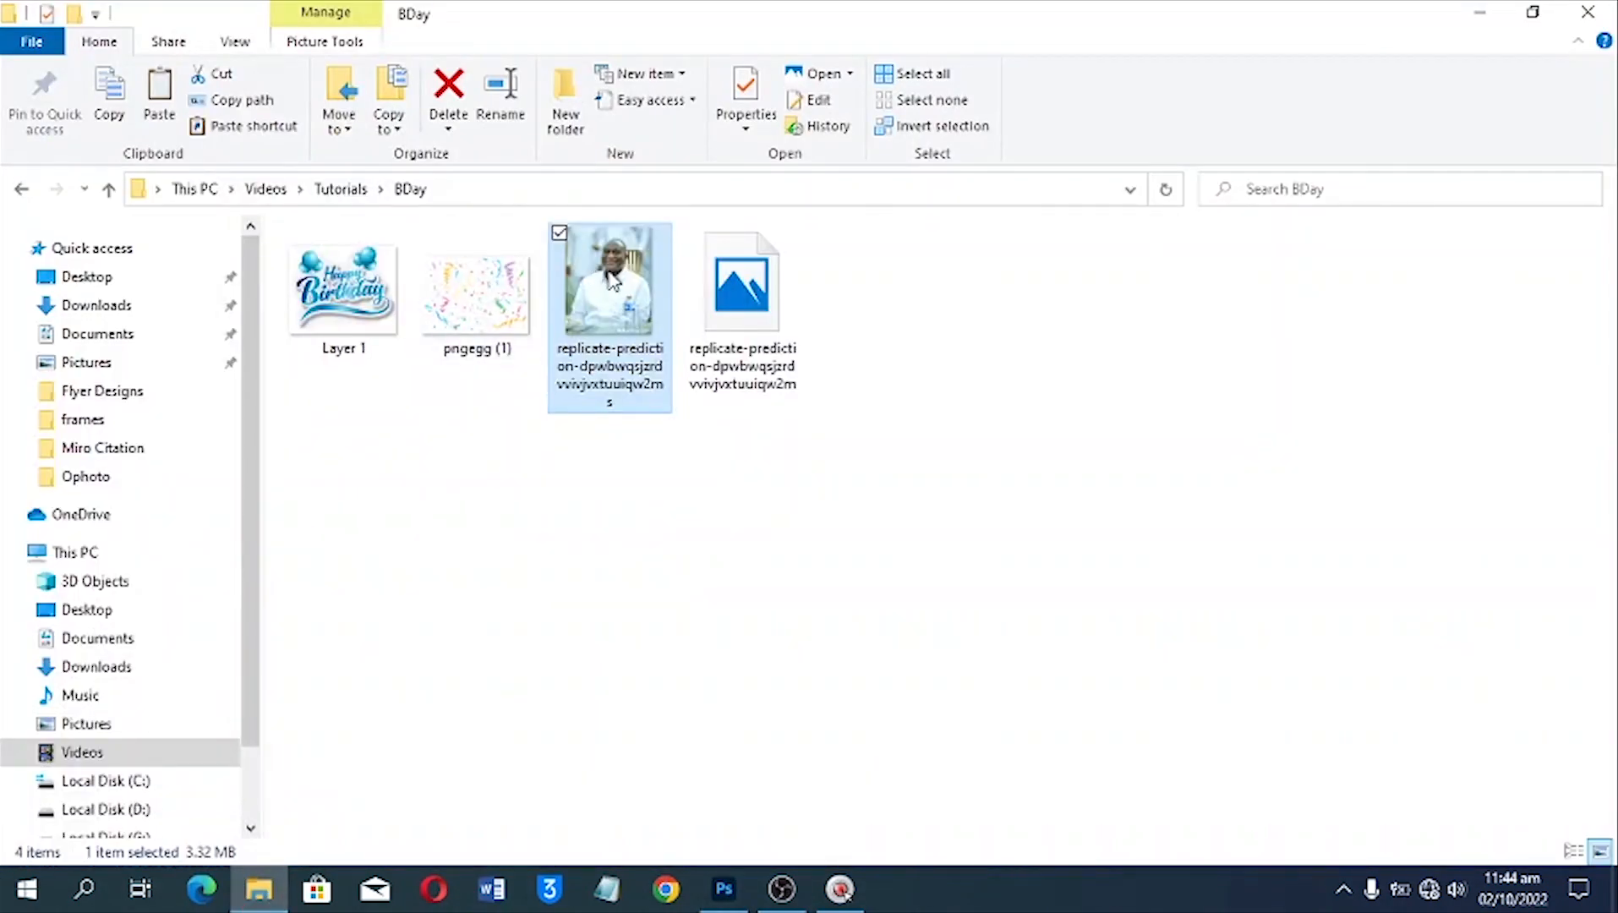
drag(613, 283, 683, 655)
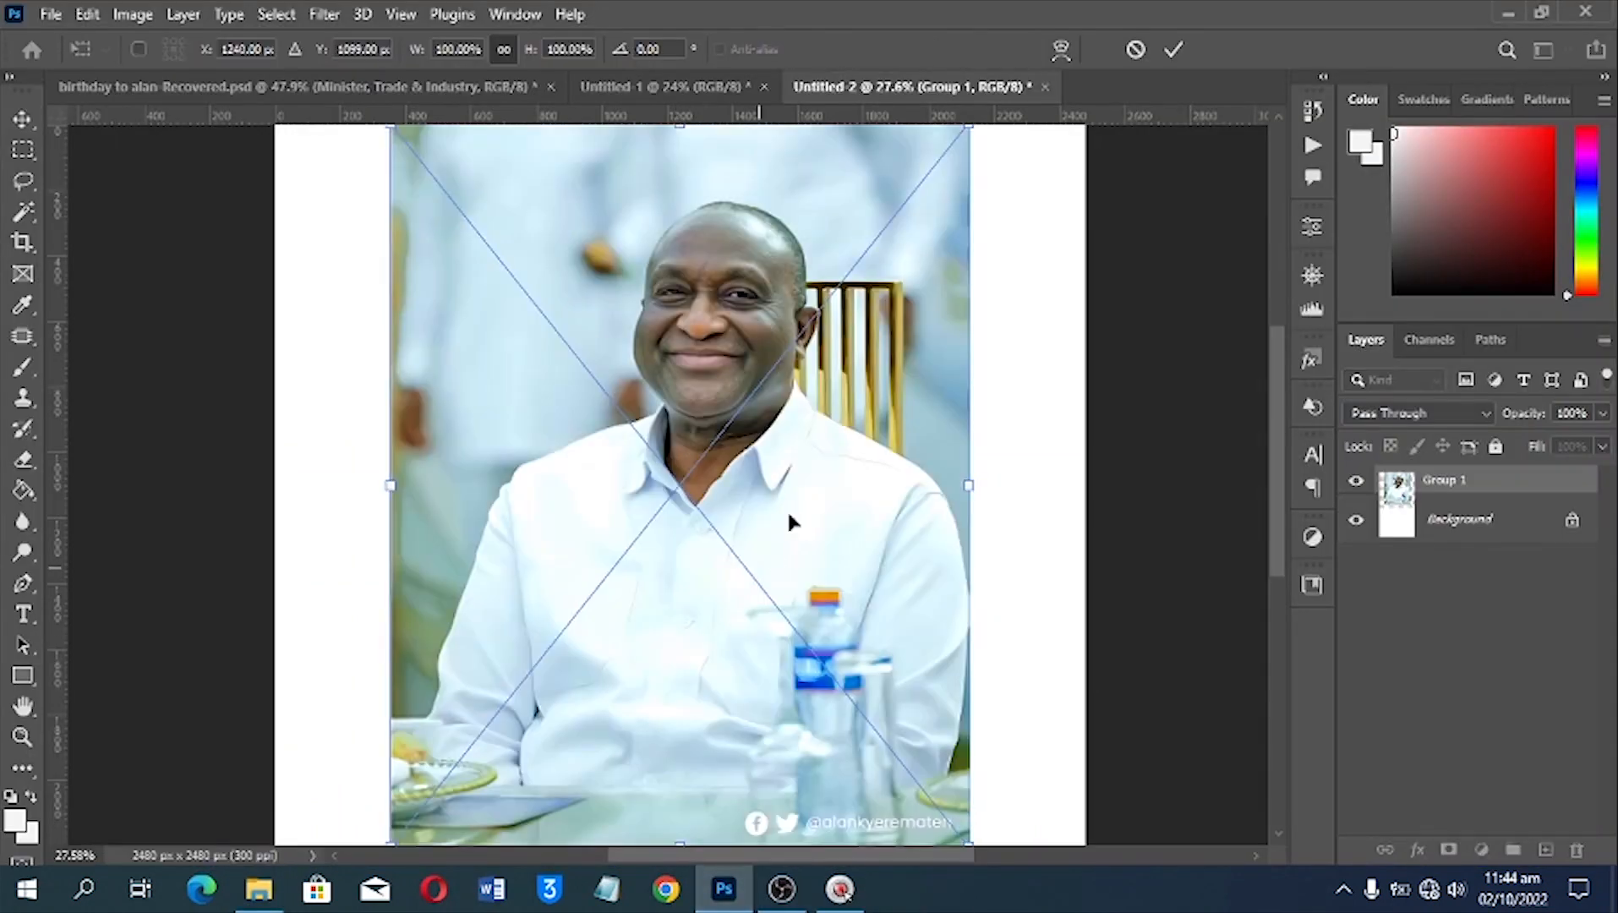
double_click(778, 402)
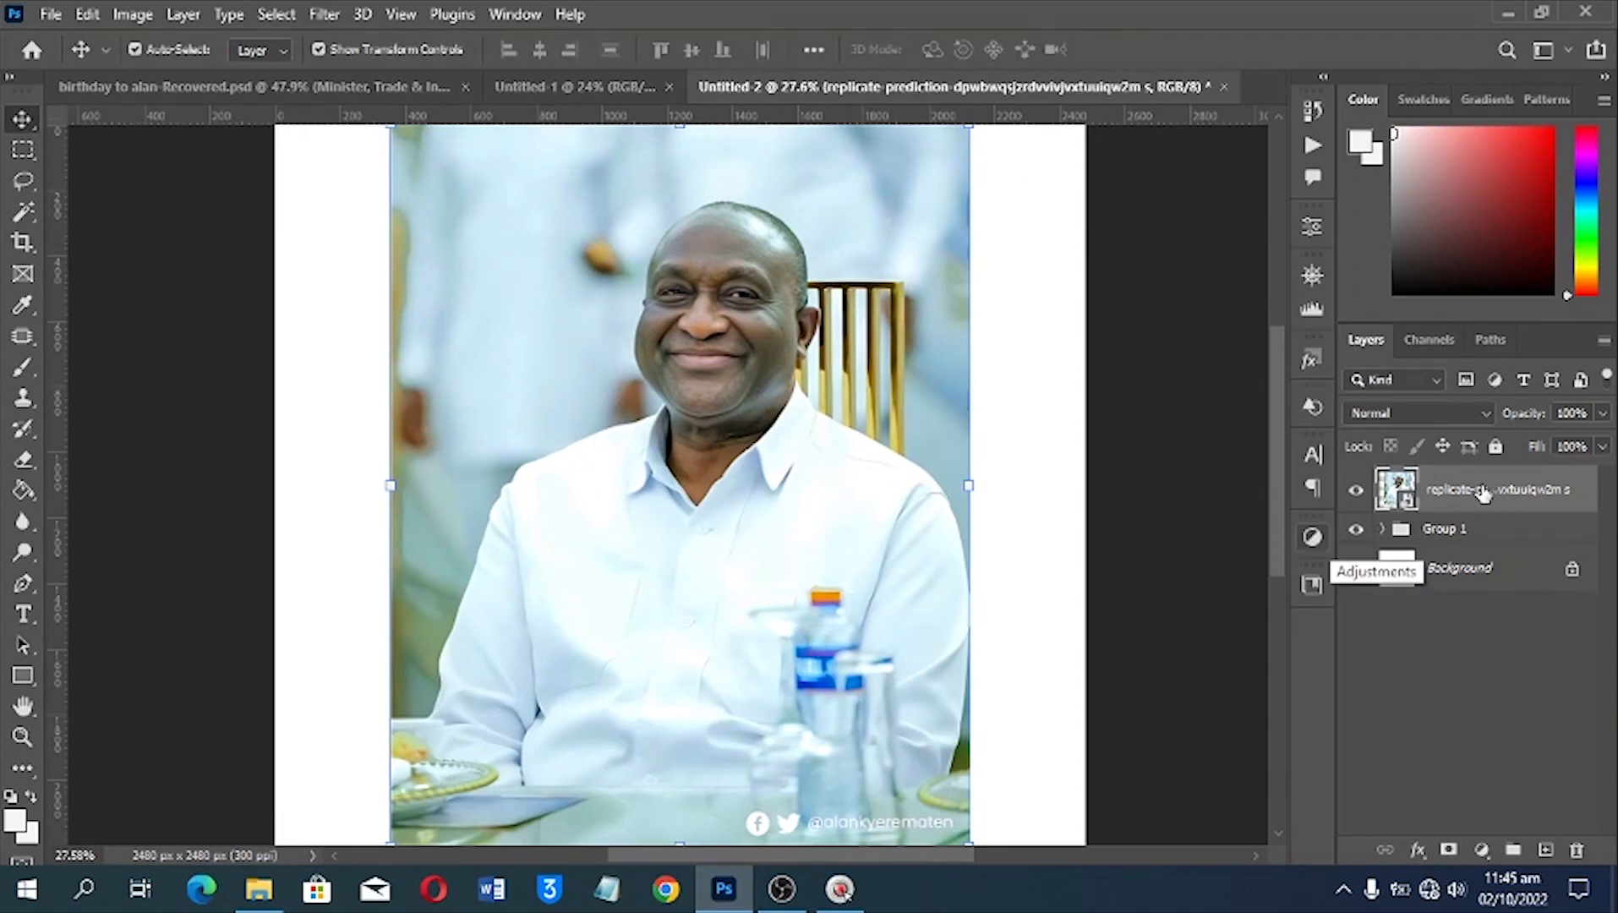
right_click(1531, 476)
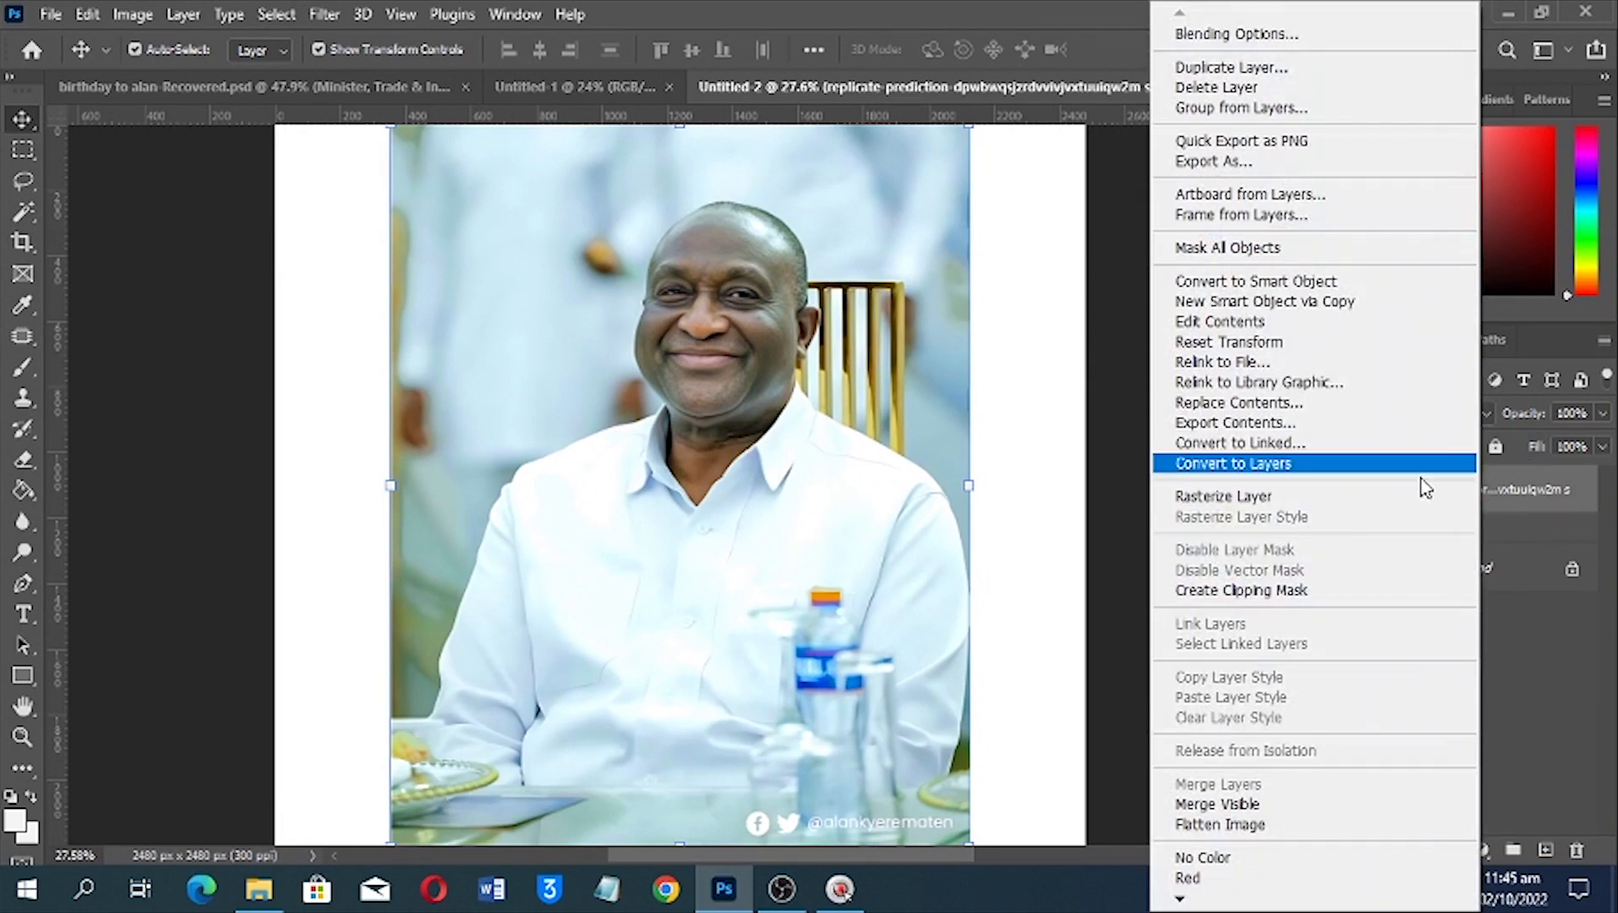
click(1272, 590)
drag(695, 406, 710, 456)
key(ctrl+z)
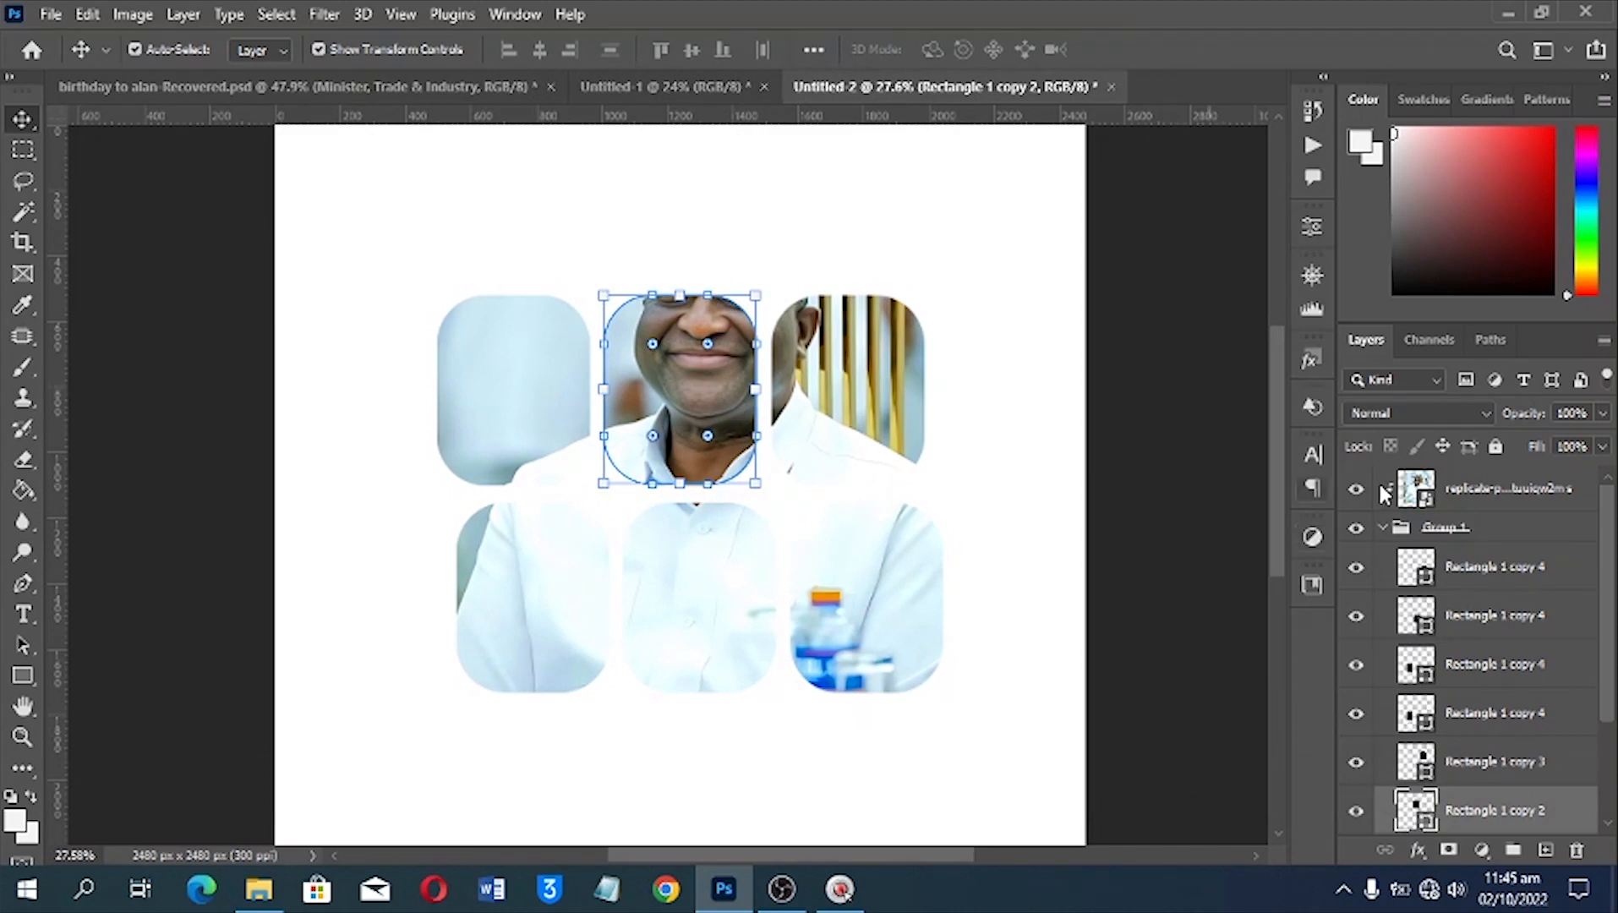
Reposition the clipped photo so the face fills the upper-middle rounded rectangle, and scale it to about 103%
click(1459, 493)
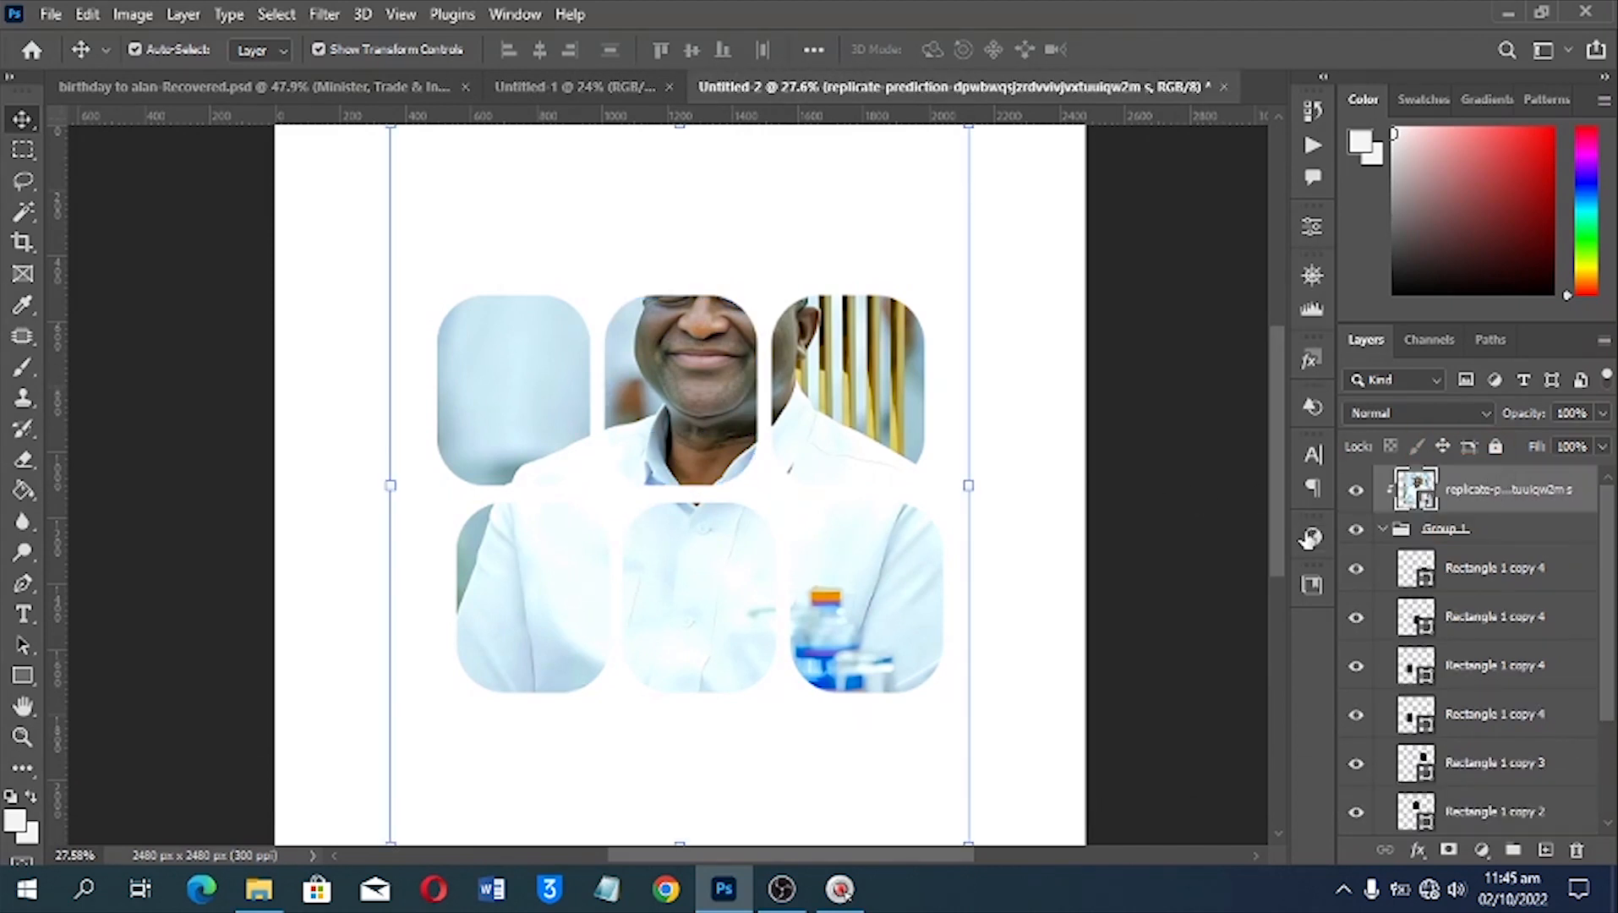
key(ctrl)
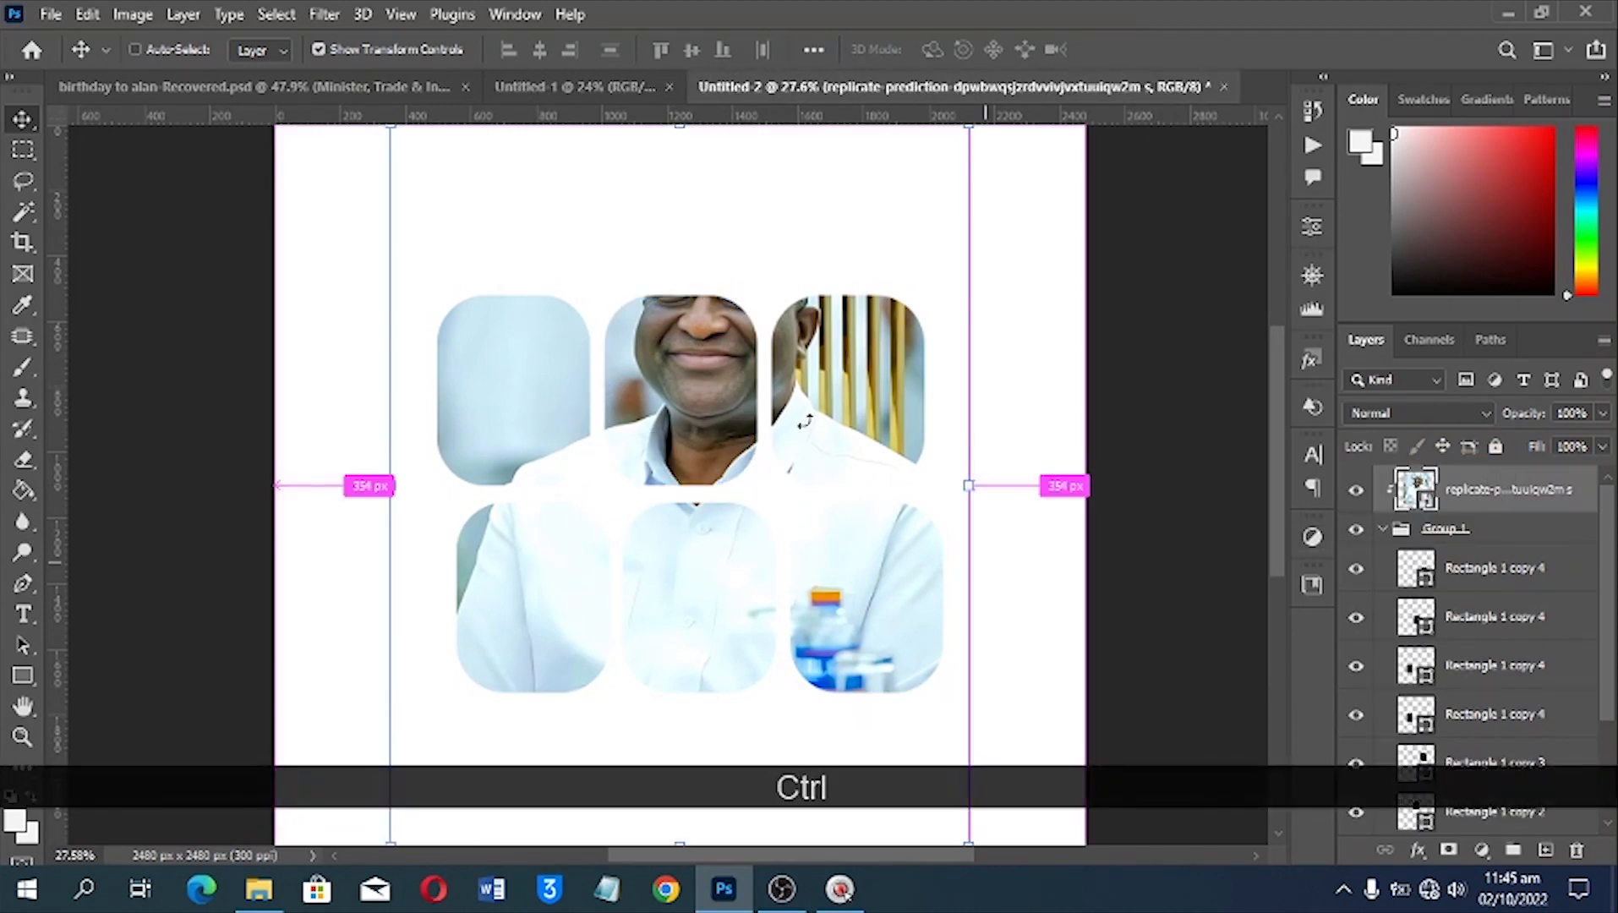
drag(684, 416, 647, 466)
click(944, 211)
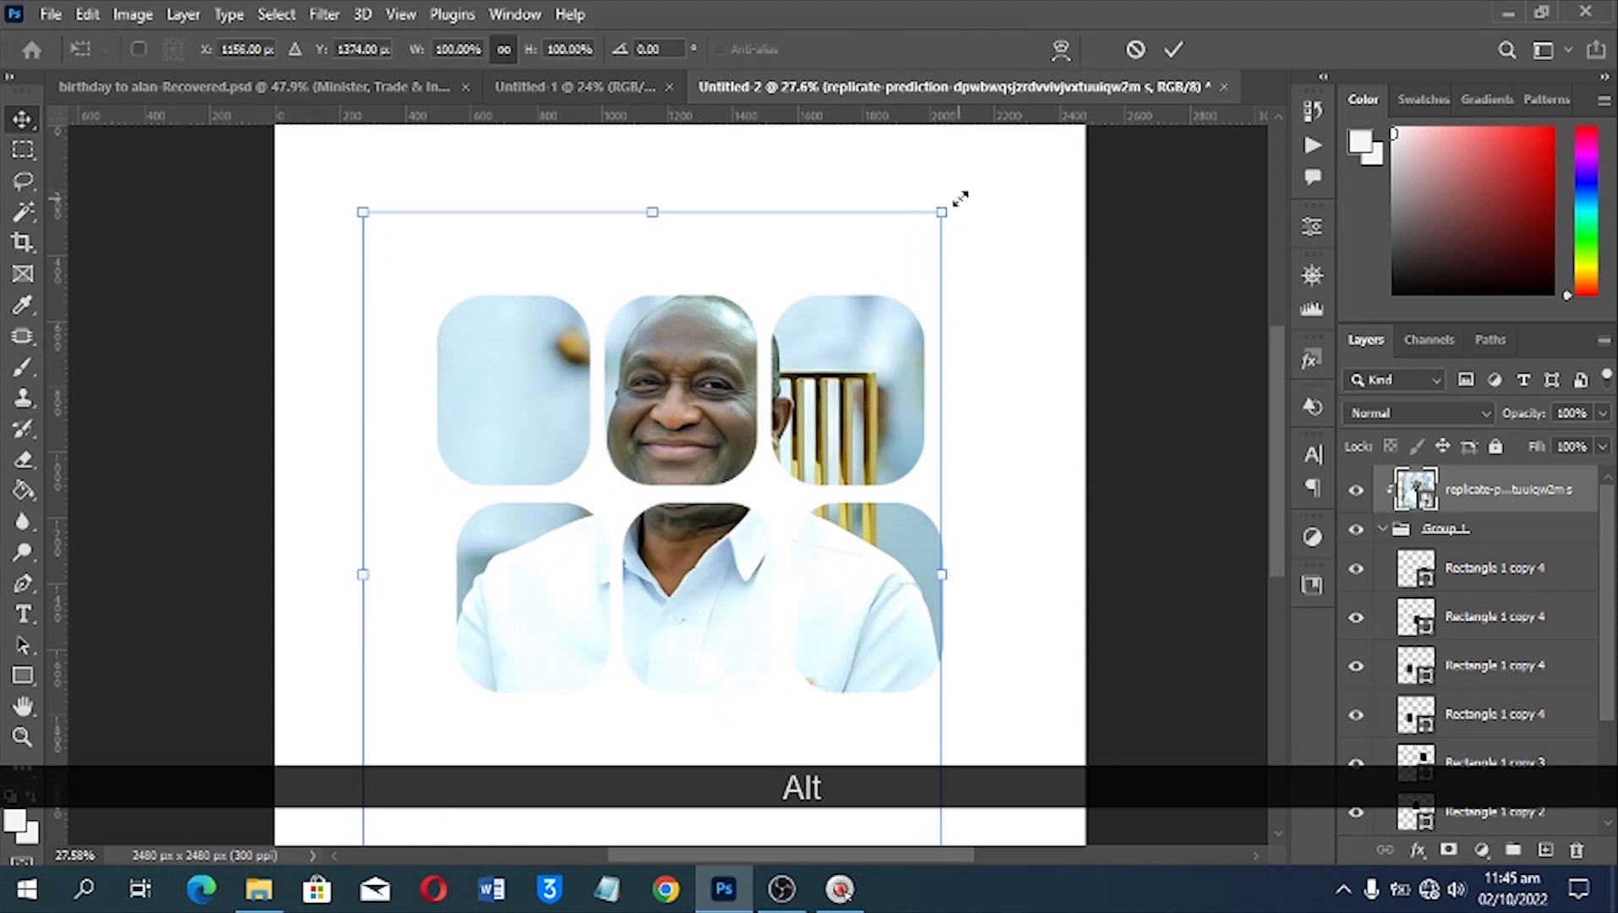
drag(961, 199, 969, 187)
drag(792, 365, 783, 371)
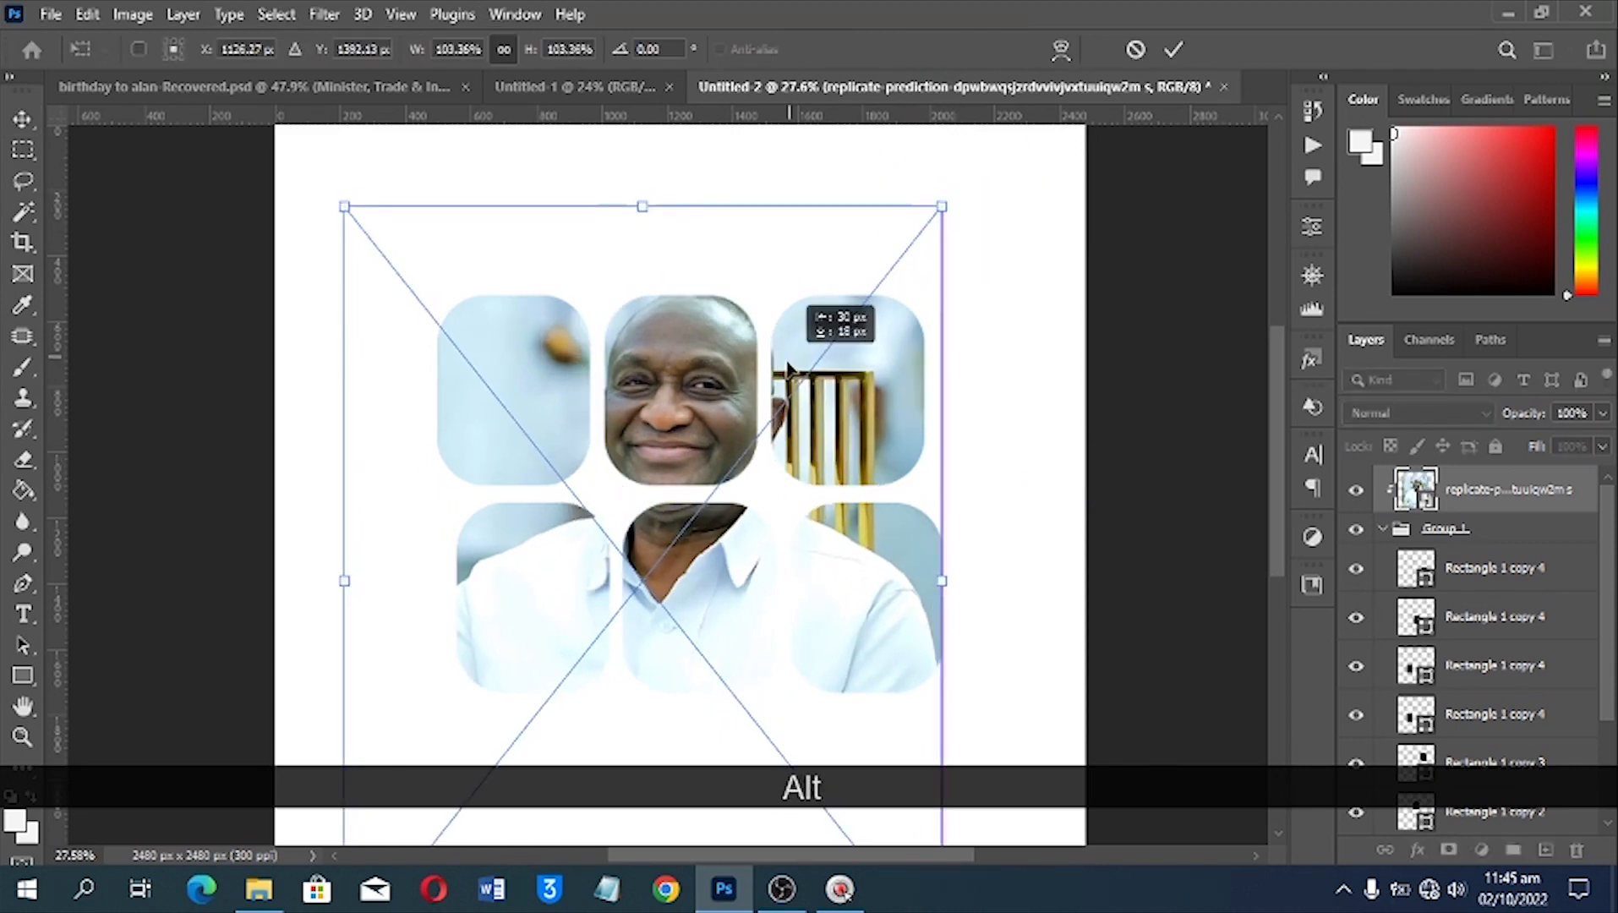
key(Return)
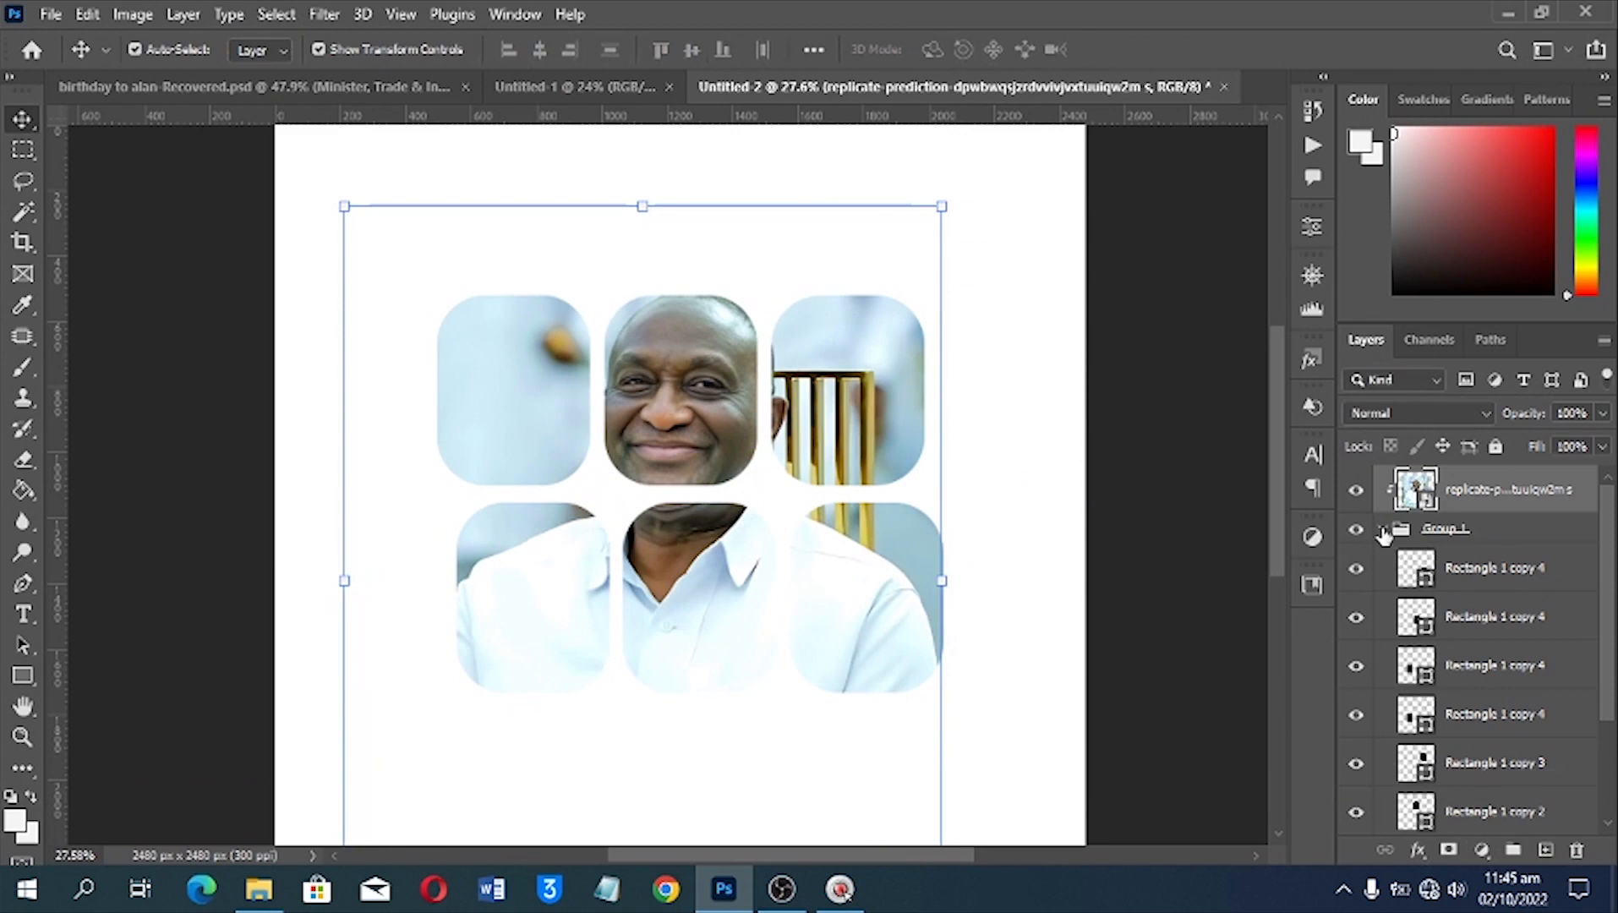
Select the clipped photo together with all the rounded rectangles and move them slightly up on the canvas
click(1382, 530)
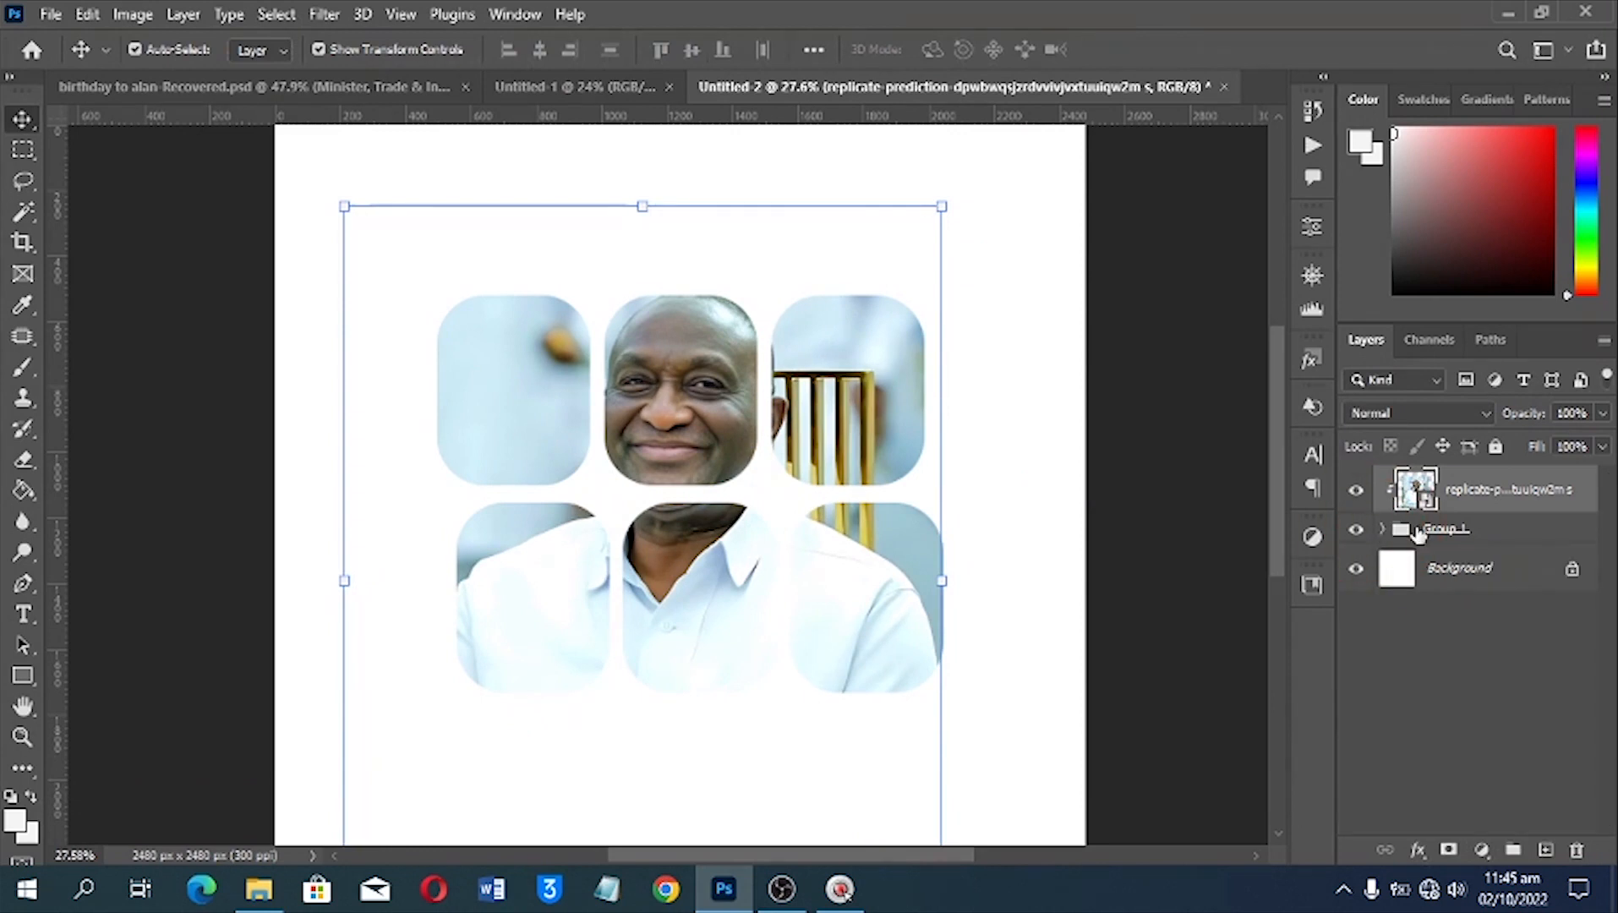
click(1418, 530)
scroll(1001, 541, down, 2)
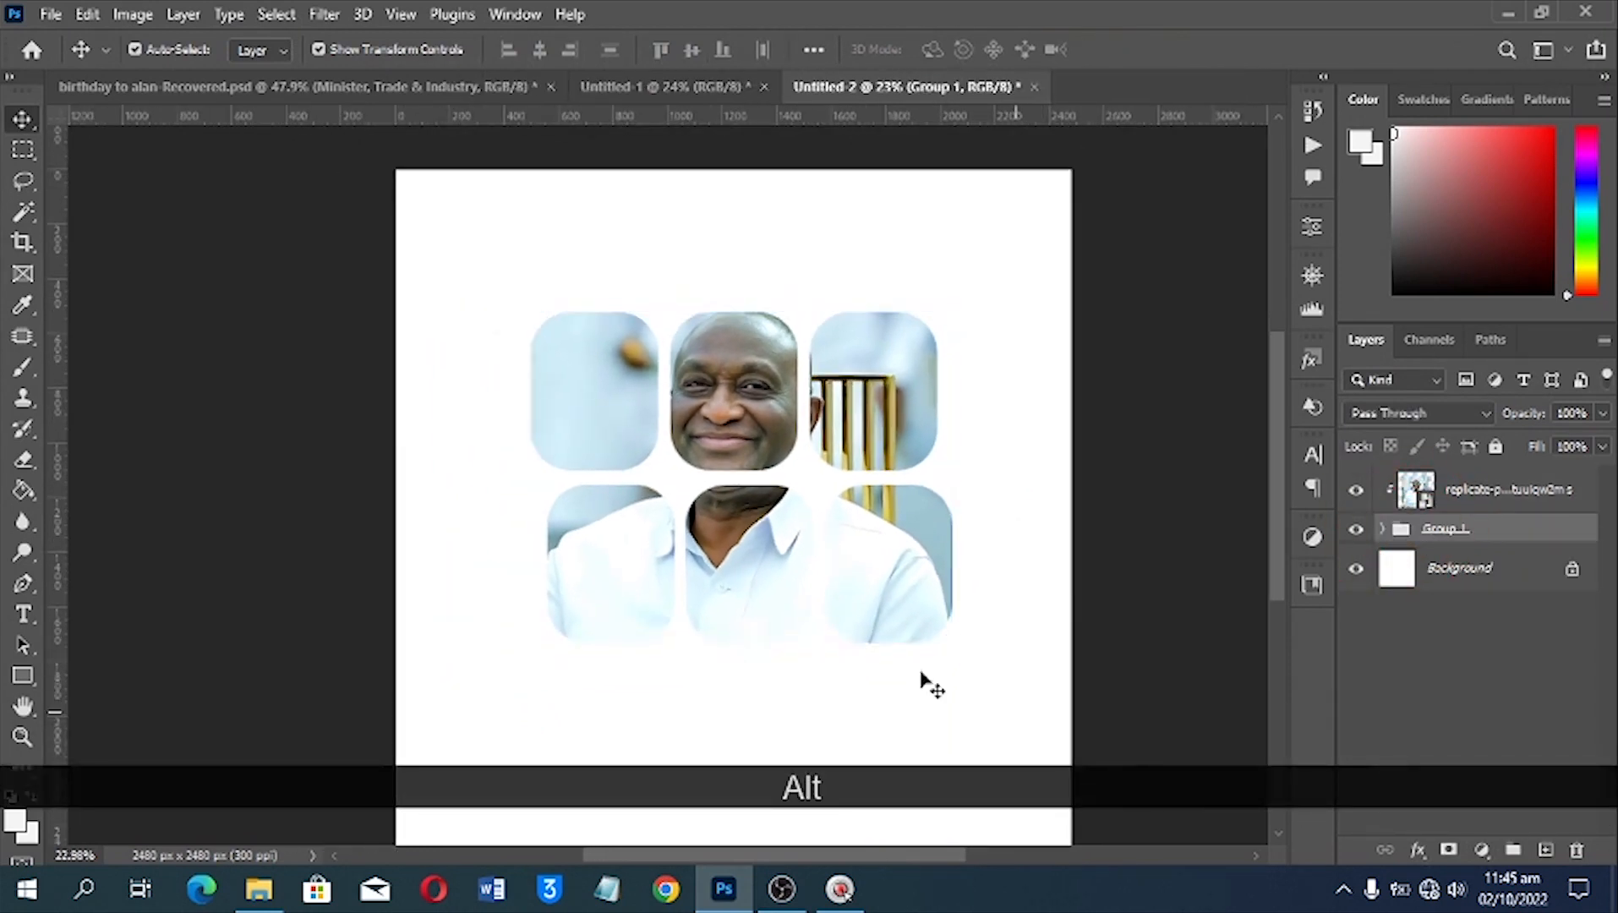
drag(1047, 722, 634, 419)
mouse_move(739, 420)
mouse_down()
mouse_move(740, 385)
mouse_move(742, 403)
mouse_up()
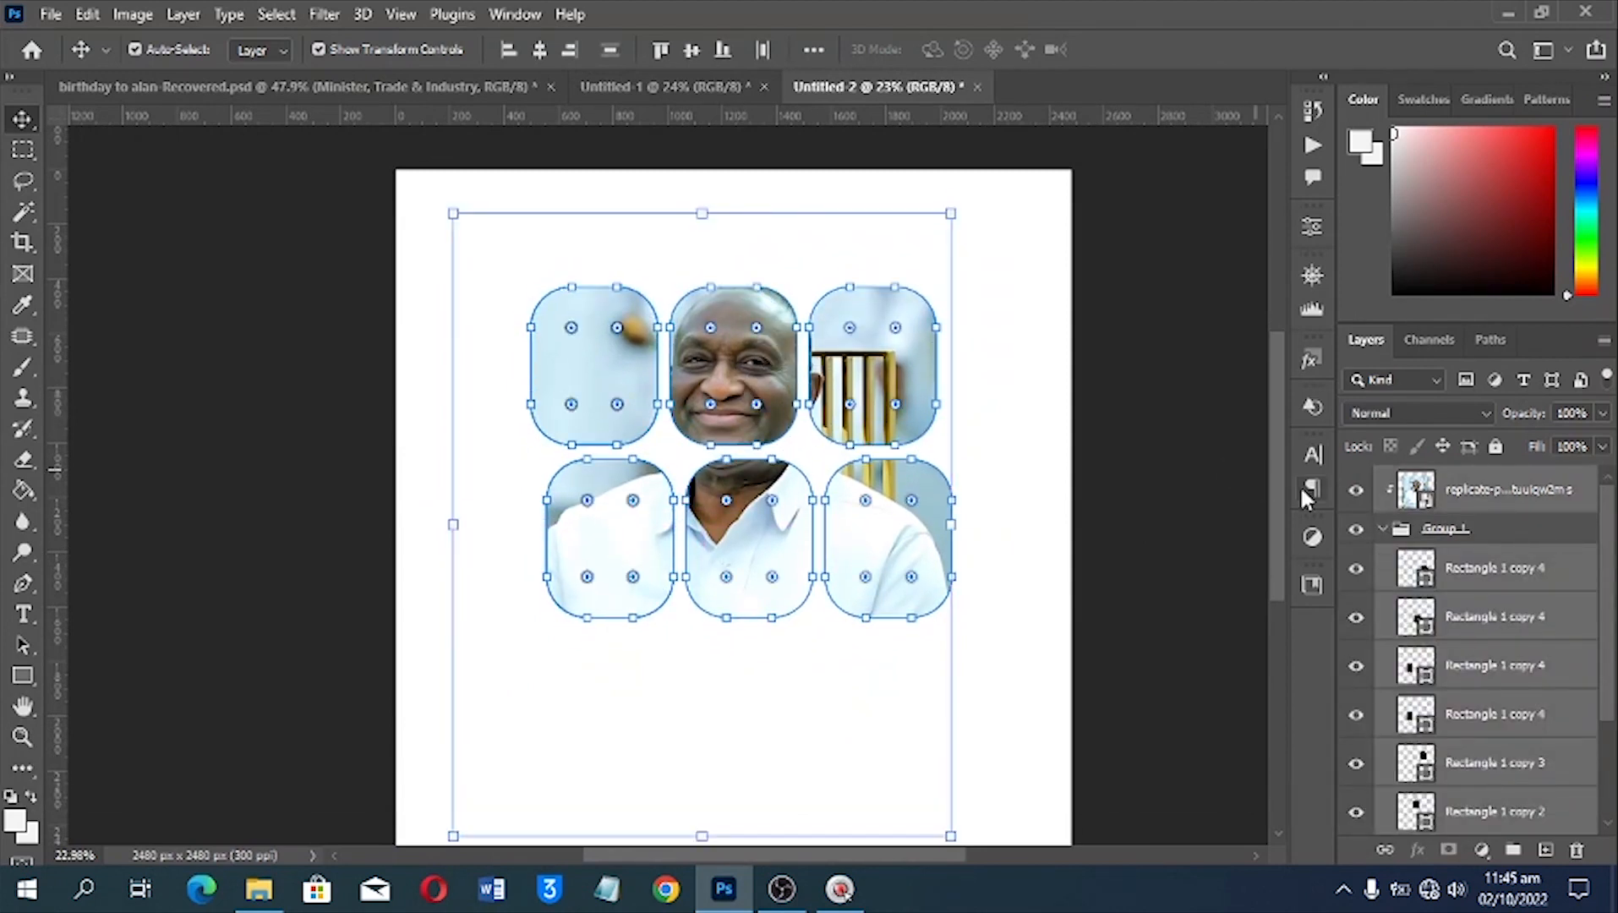
click(1381, 530)
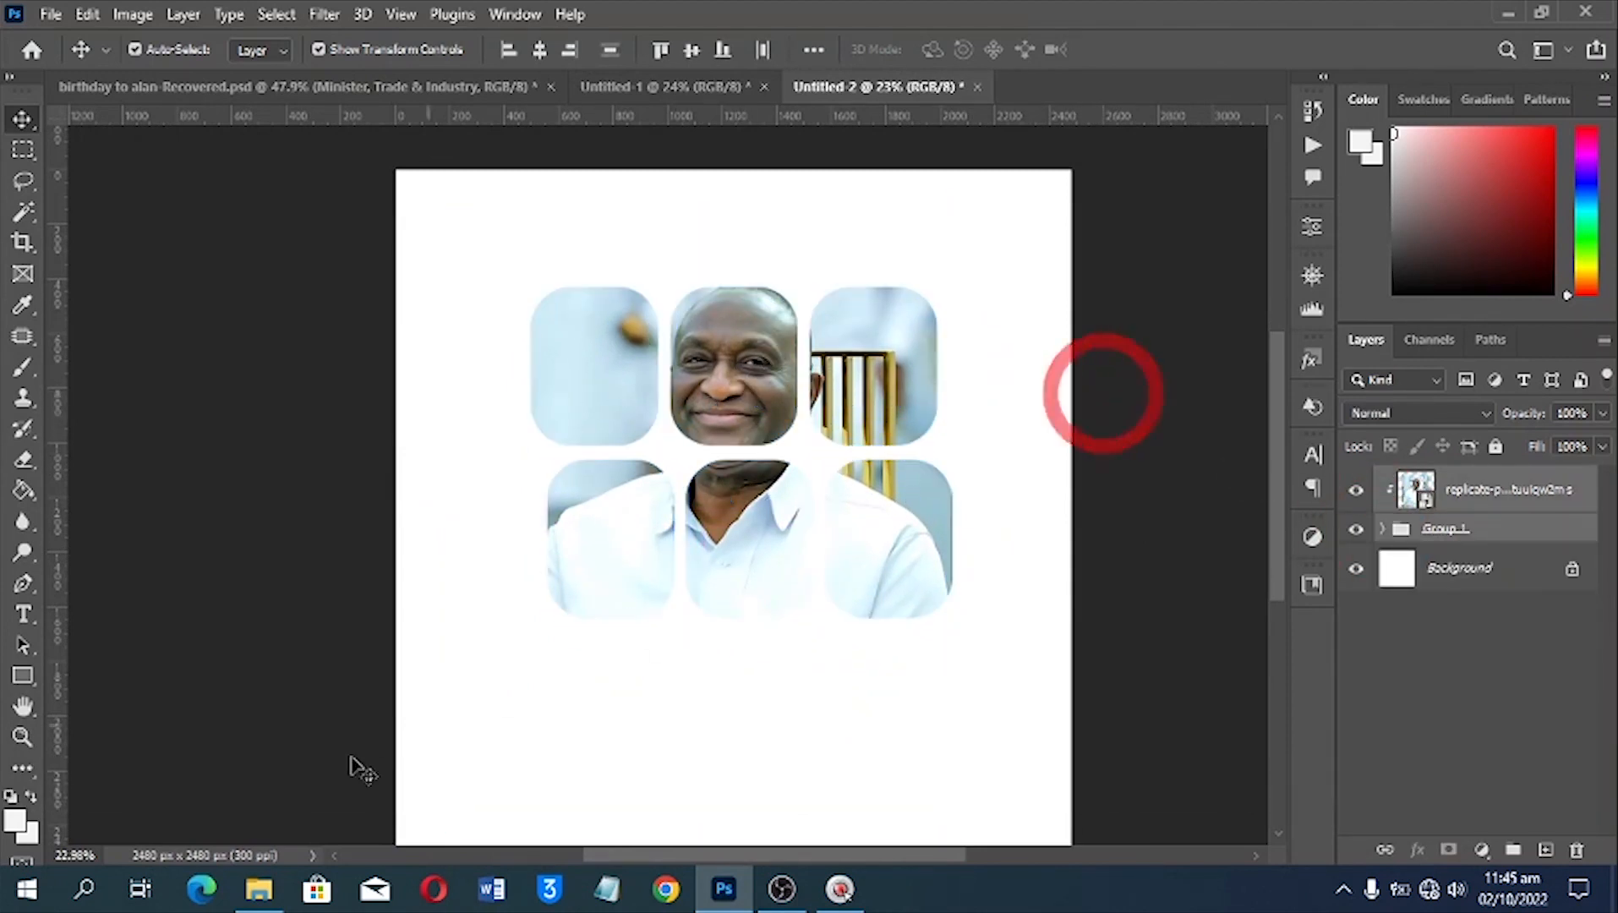
click(1103, 393)
Place the Happy Birthday image from the BDay folder over the lower row of rounded rectangles, enlarged slightly to about 1658 × 1366 px
click(264, 893)
drag(338, 312, 750, 567)
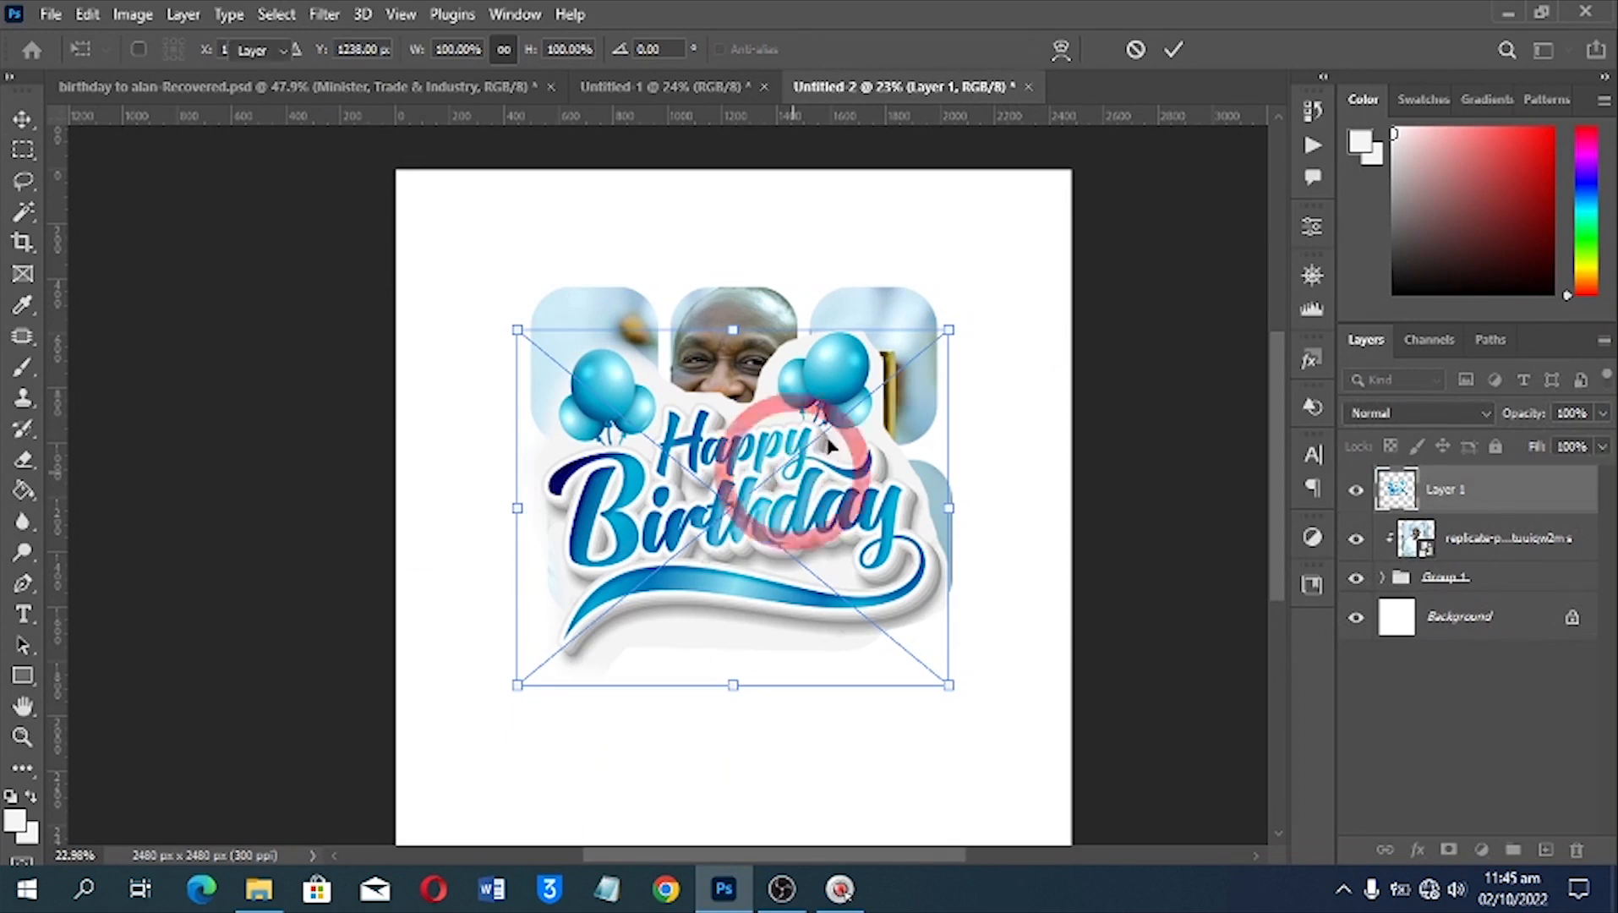
key(Return)
drag(795, 479, 796, 712)
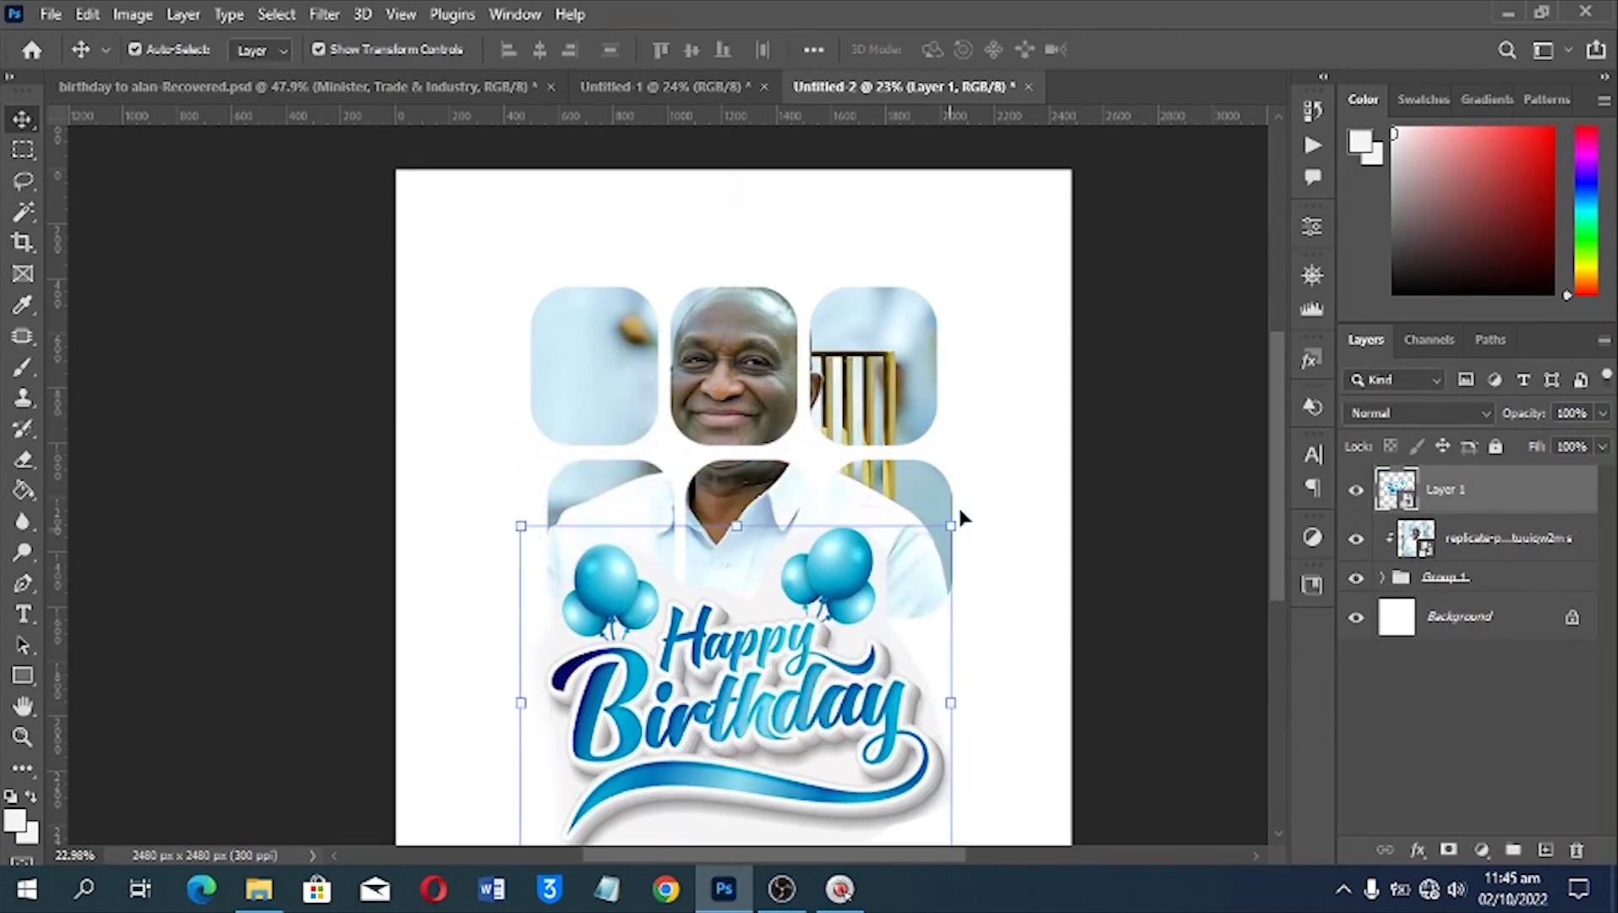
drag(952, 524, 835, 599)
double_click(659, 691)
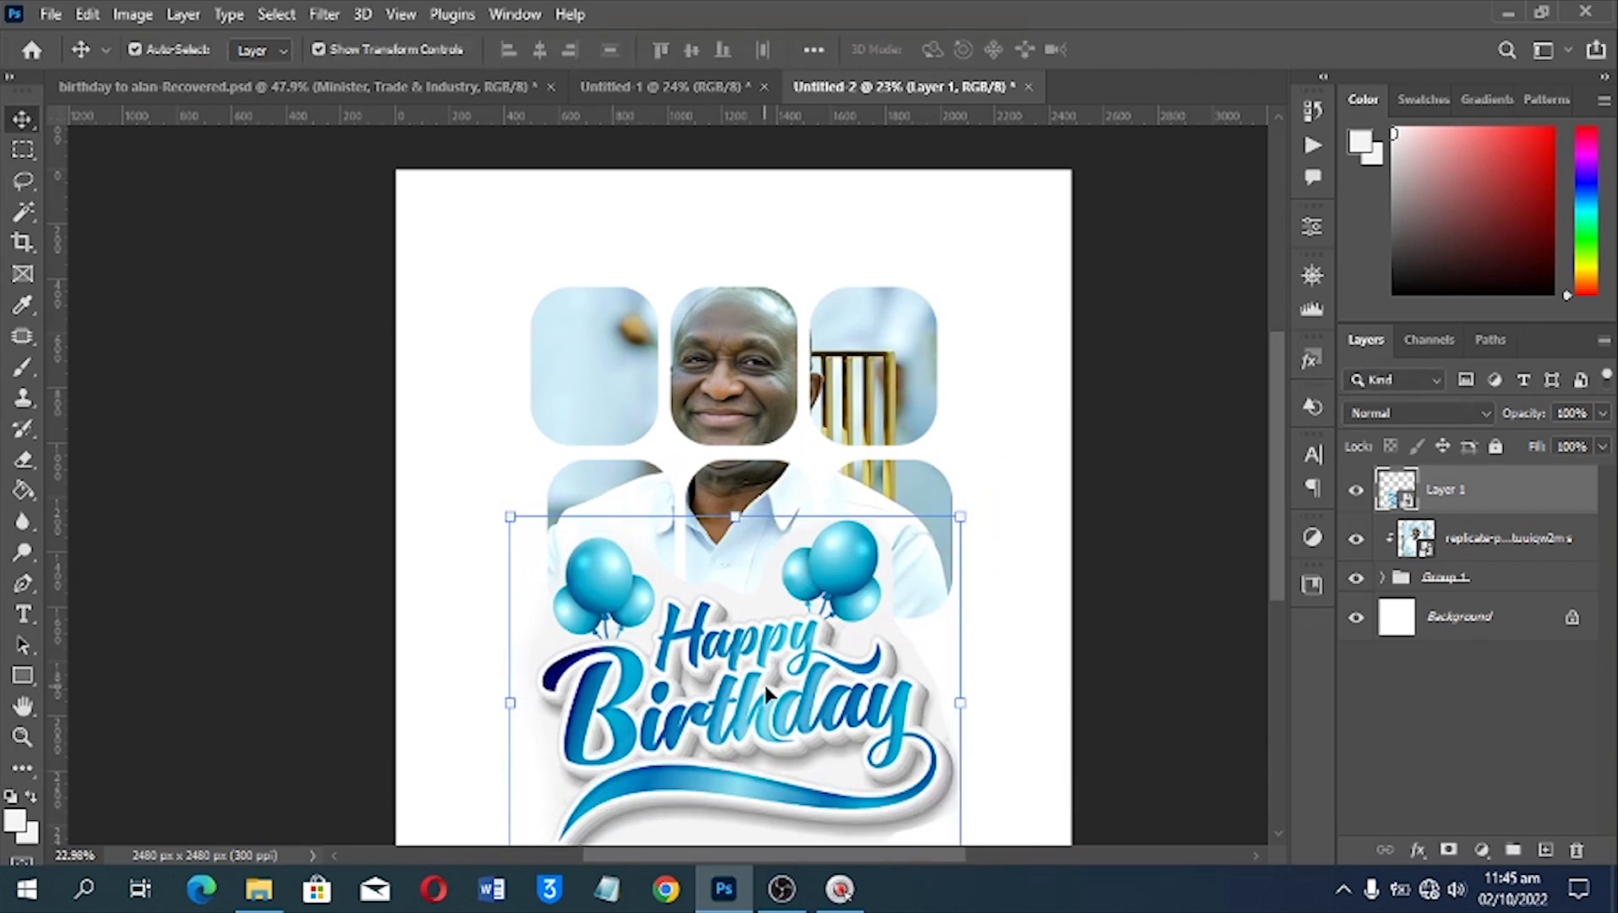
scroll(766, 693, down, 2)
drag(676, 693, 704, 647)
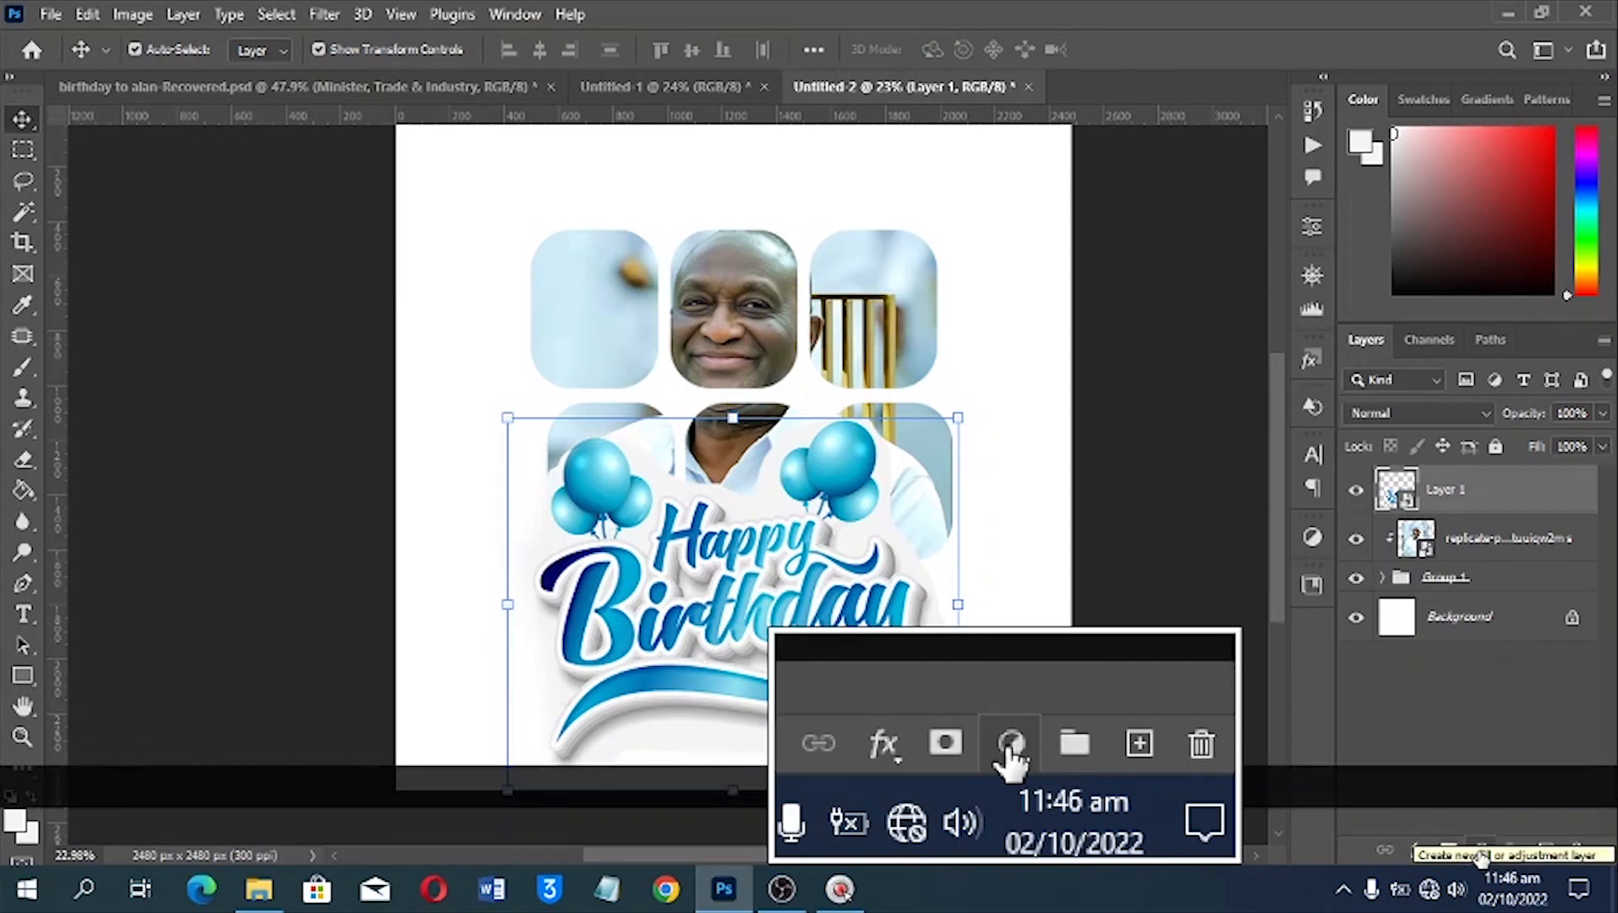
Add a Hue/Saturation adjustment clipped to the Happy Birthday artwork and select the adjustment for editing
click(1480, 850)
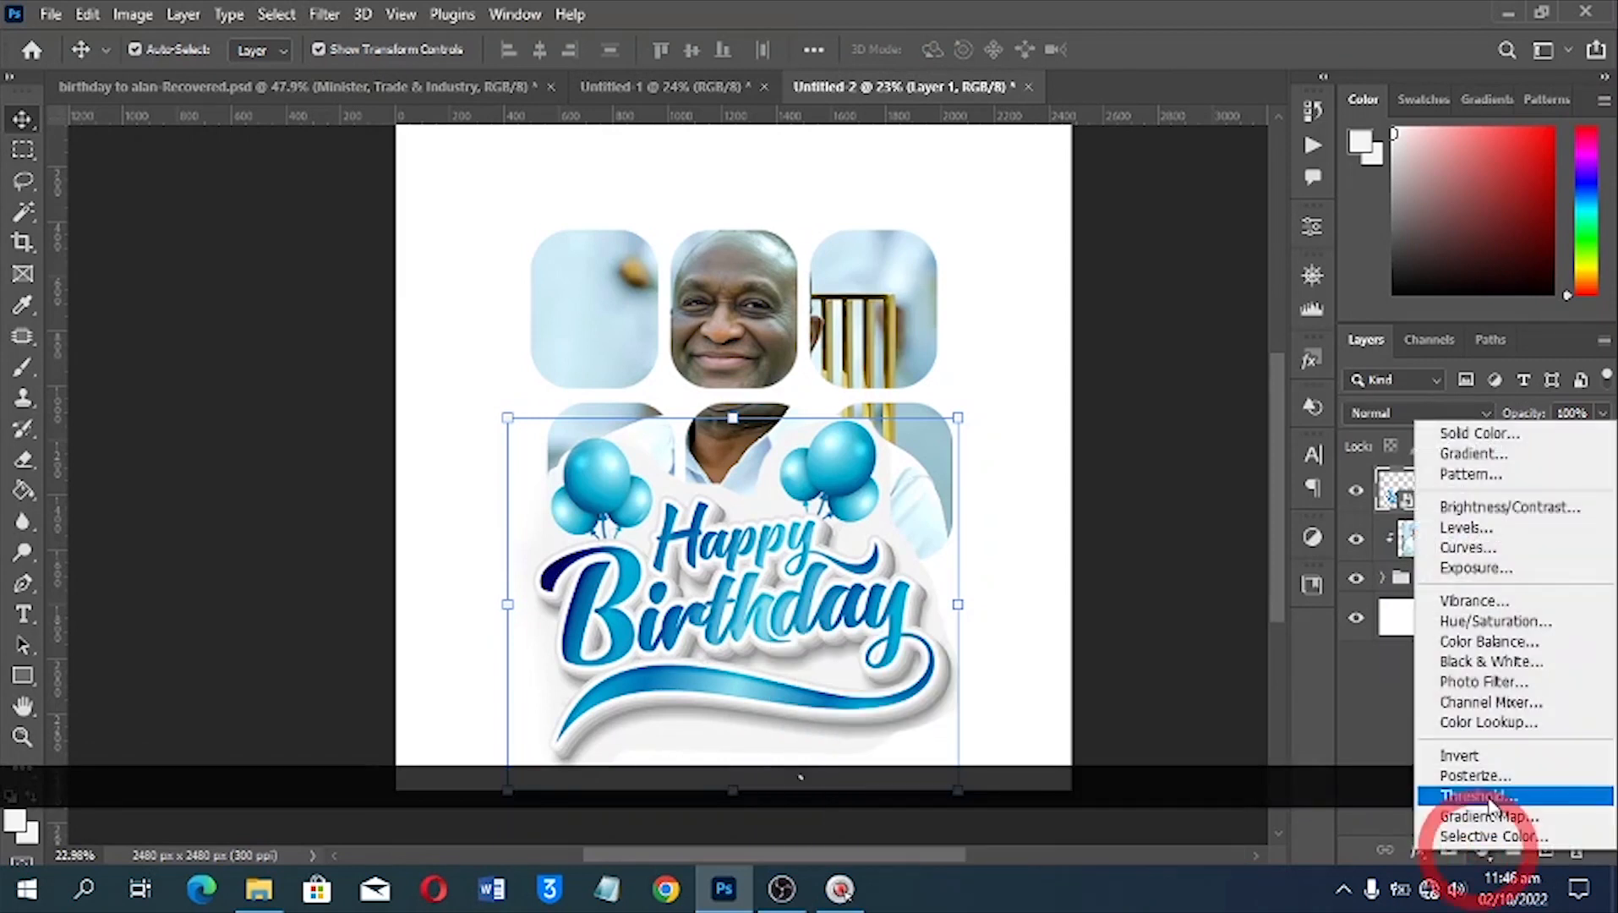
click(1469, 622)
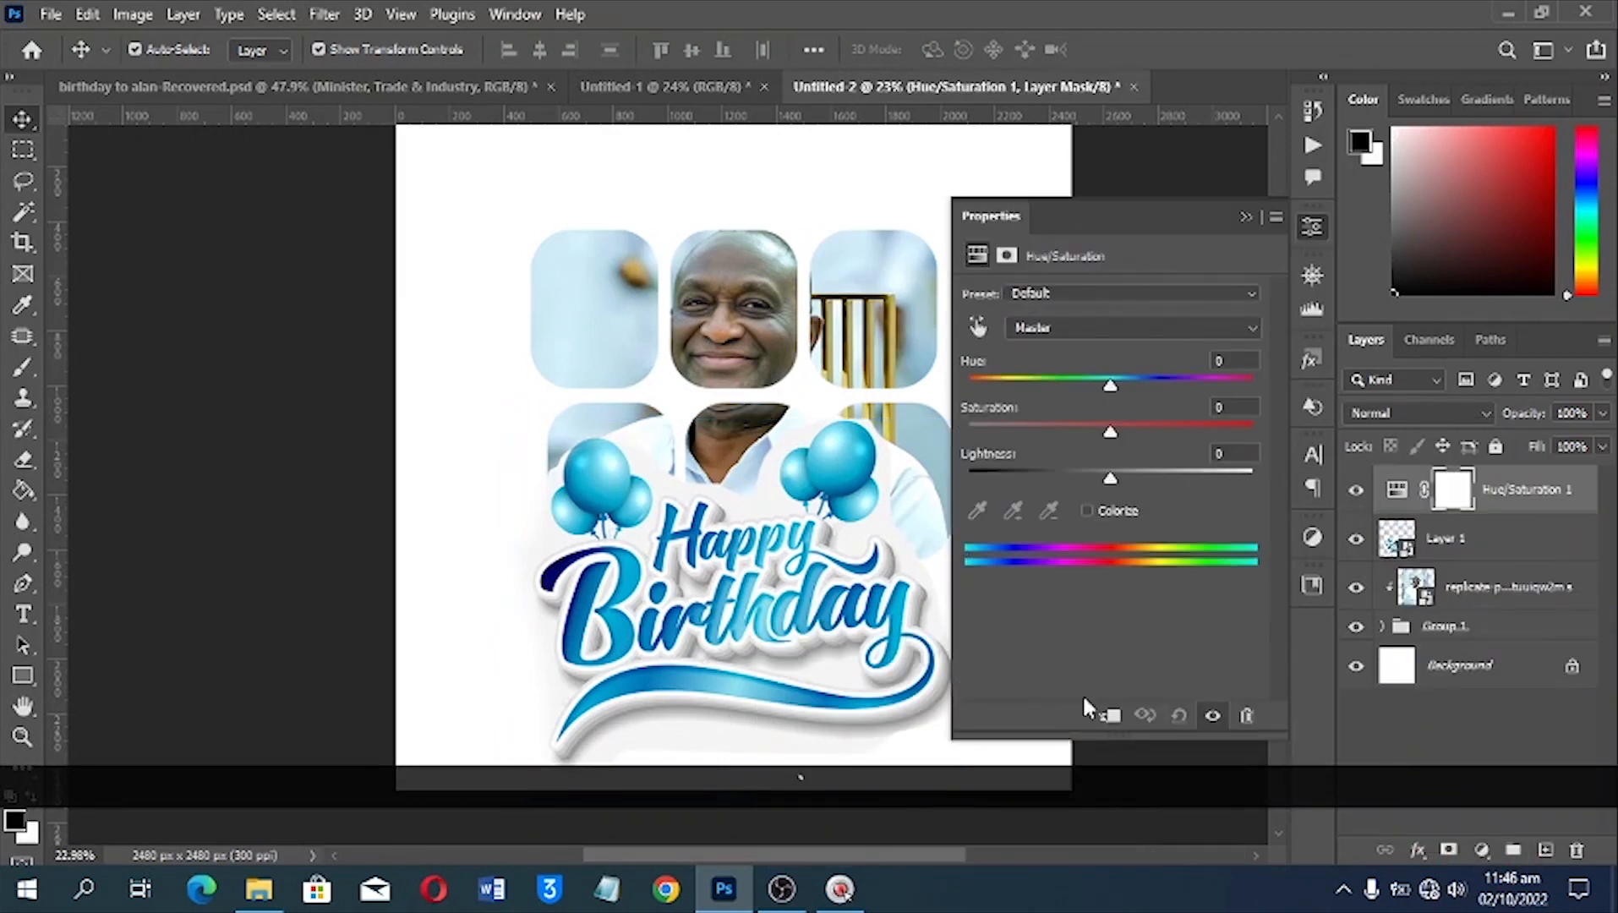
click(1112, 717)
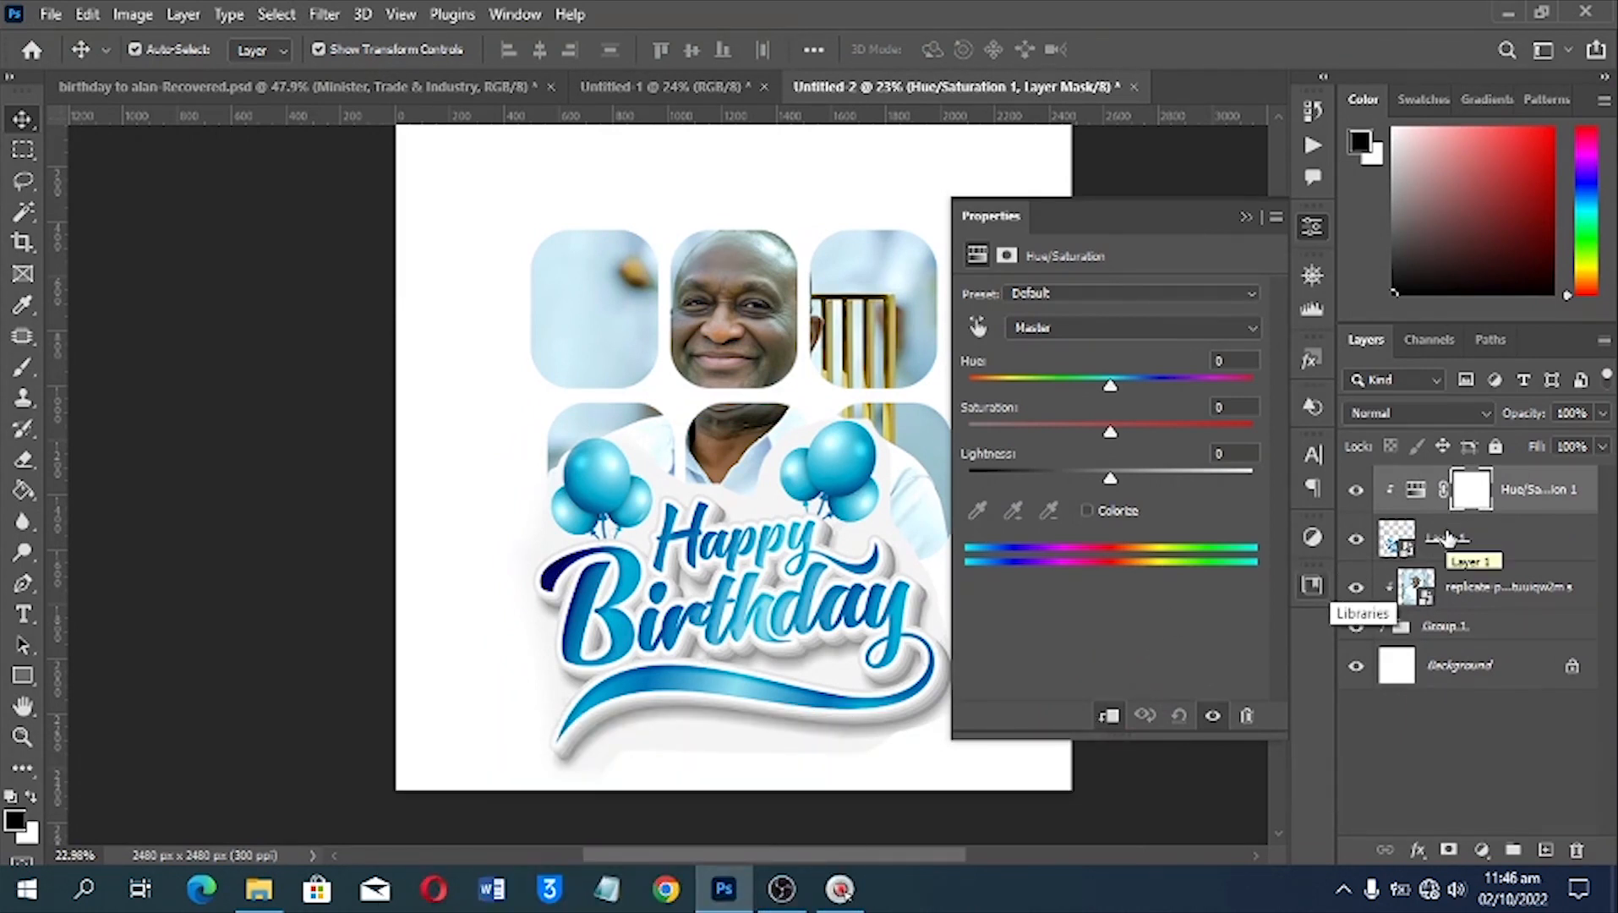
click(1450, 539)
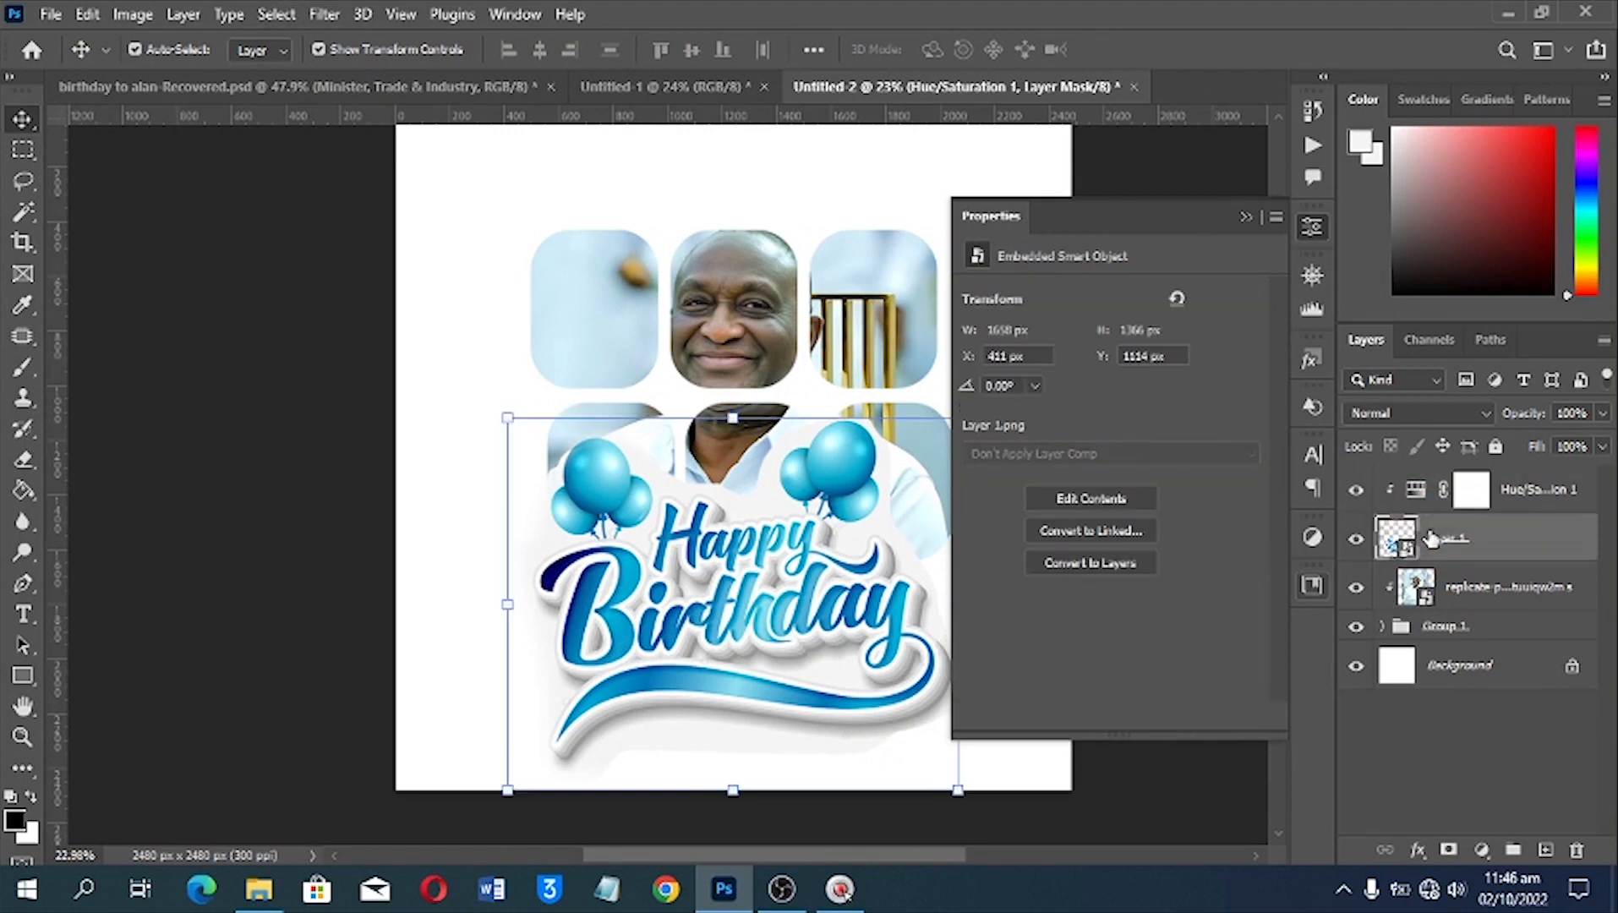
click(1418, 489)
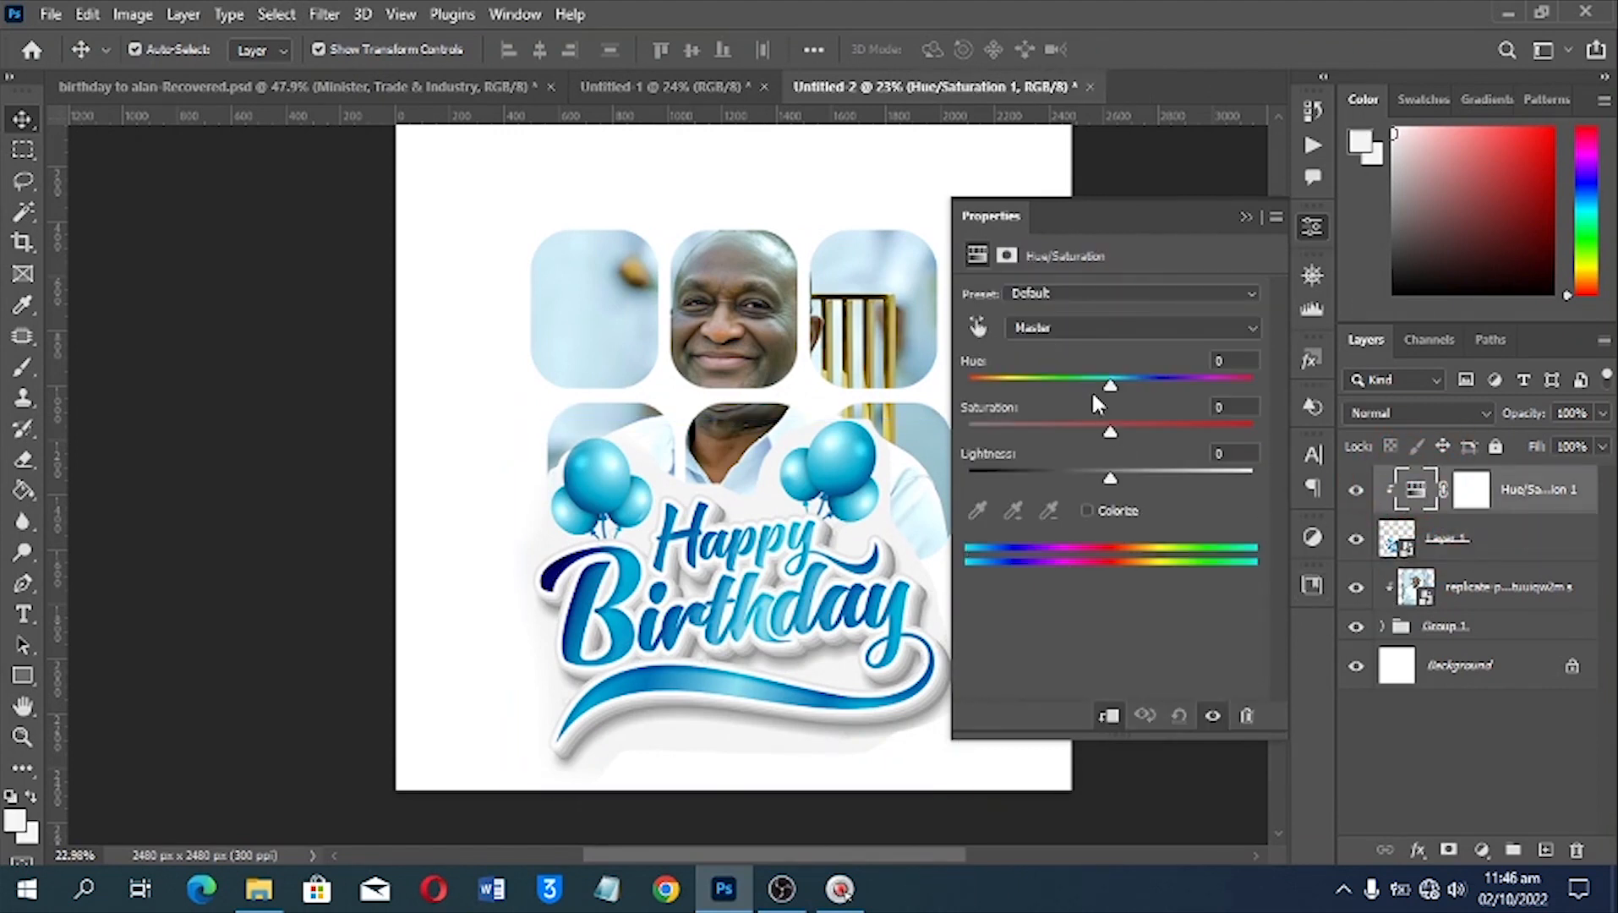
Set the Happy Birthday artwork's hue to +36 for a deeper blue, then close the adjustment settings
mouse_move(1113, 384)
mouse_down()
mouse_move(1167, 386)
mouse_move(1033, 387)
mouse_move(1163, 382)
mouse_move(1141, 387)
mouse_up()
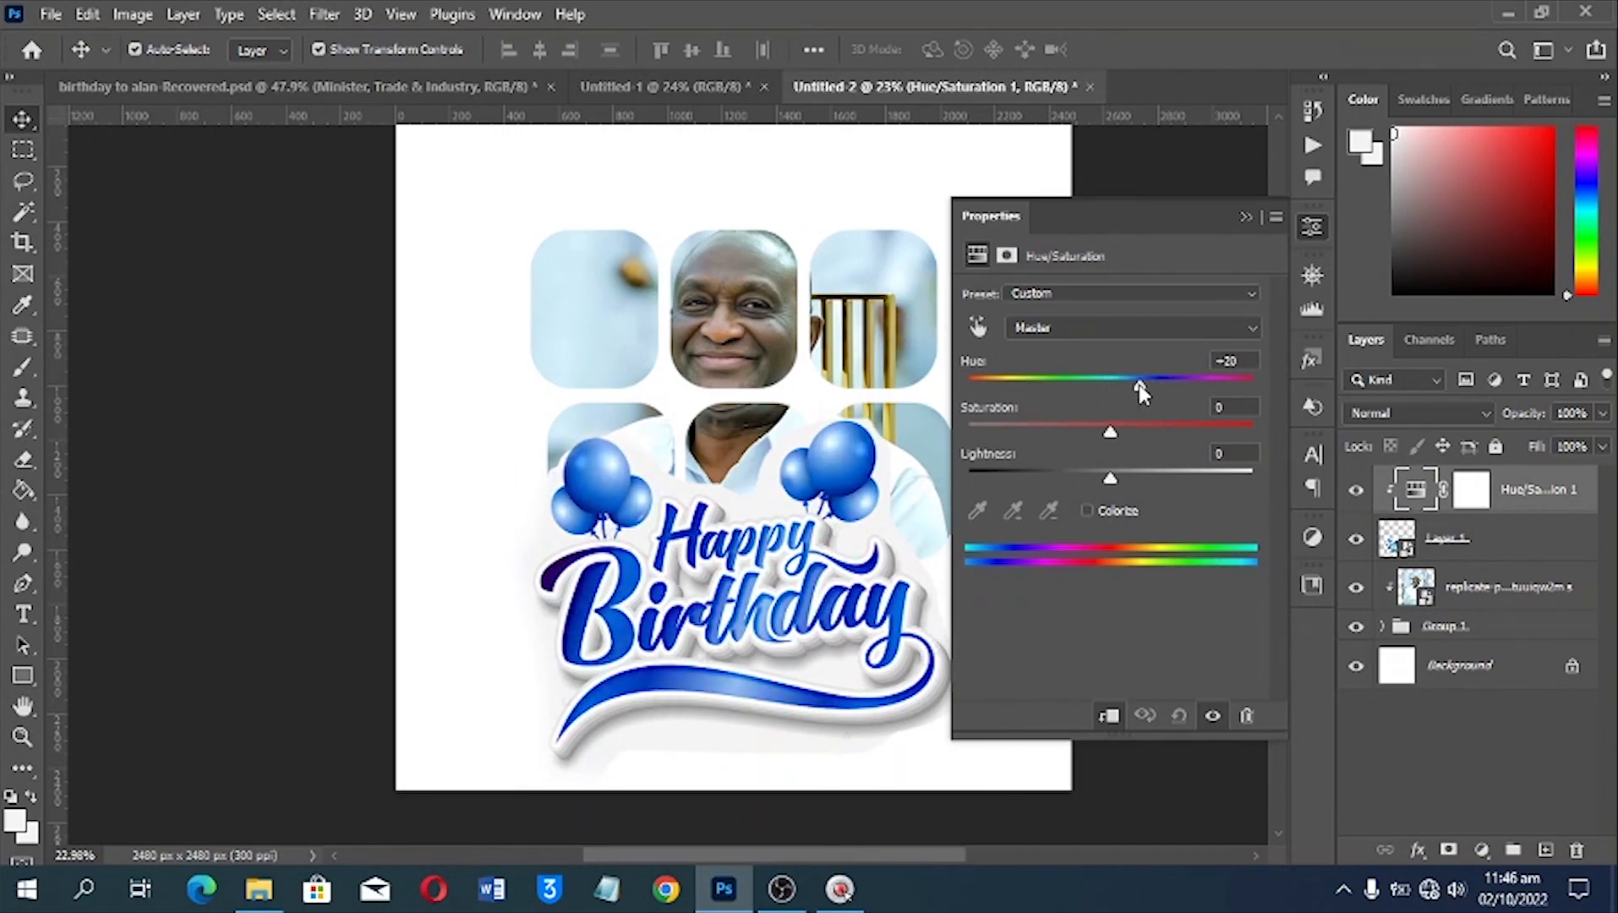
click(1139, 386)
click(1358, 497)
mouse_move(1143, 391)
mouse_down()
mouse_move(1247, 381)
mouse_move(1059, 388)
mouse_move(1211, 376)
mouse_move(1164, 385)
mouse_up()
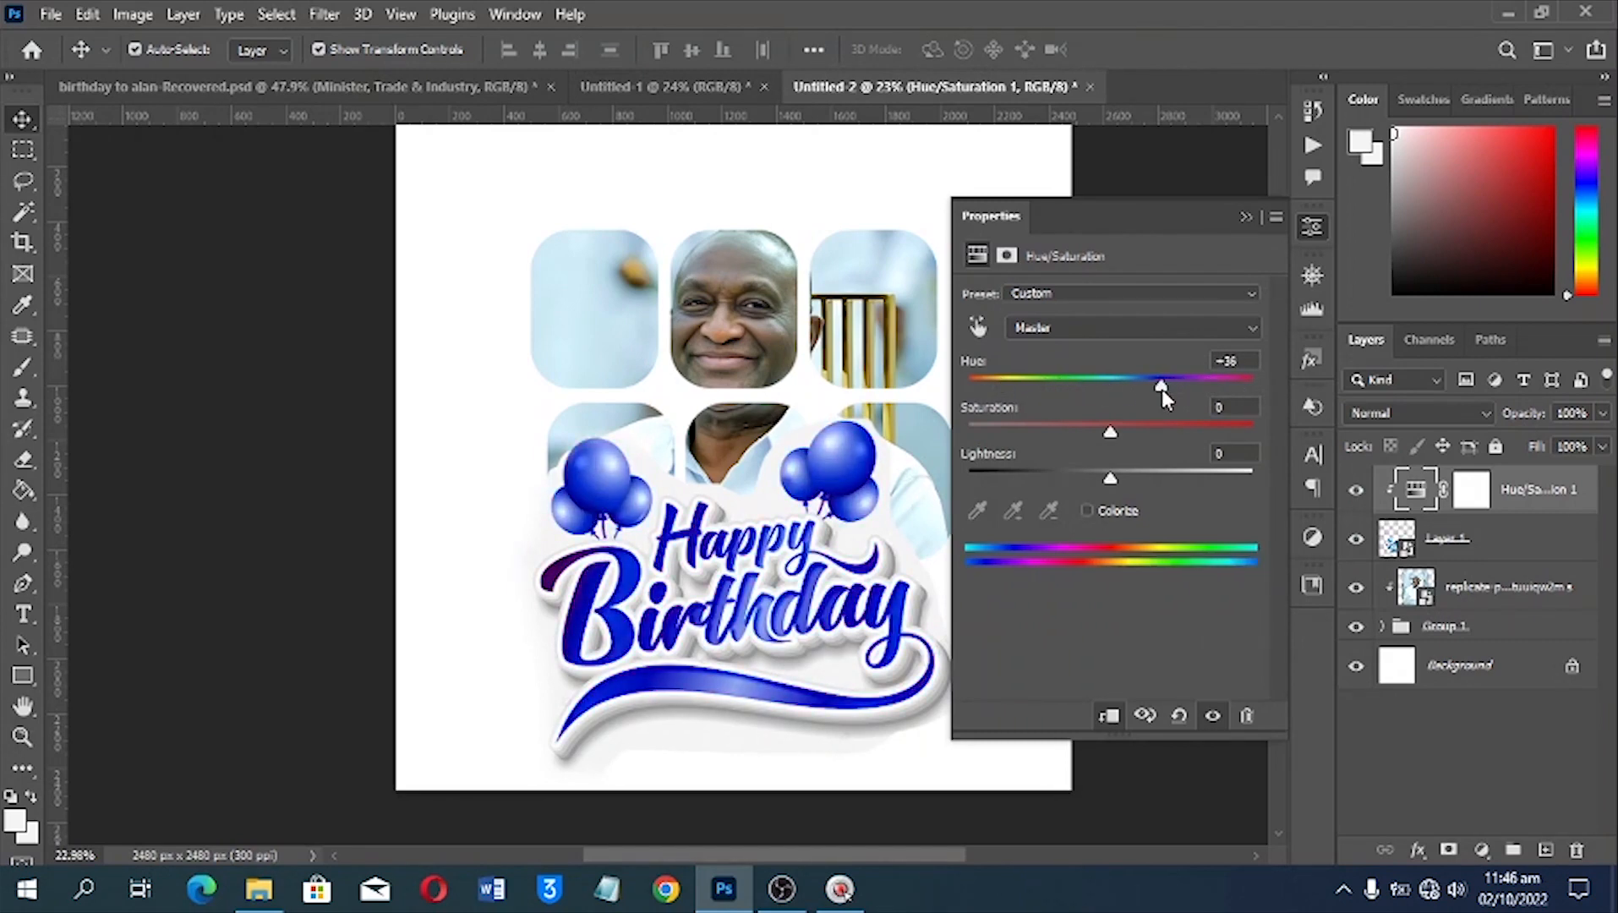
click(1245, 217)
click(1231, 275)
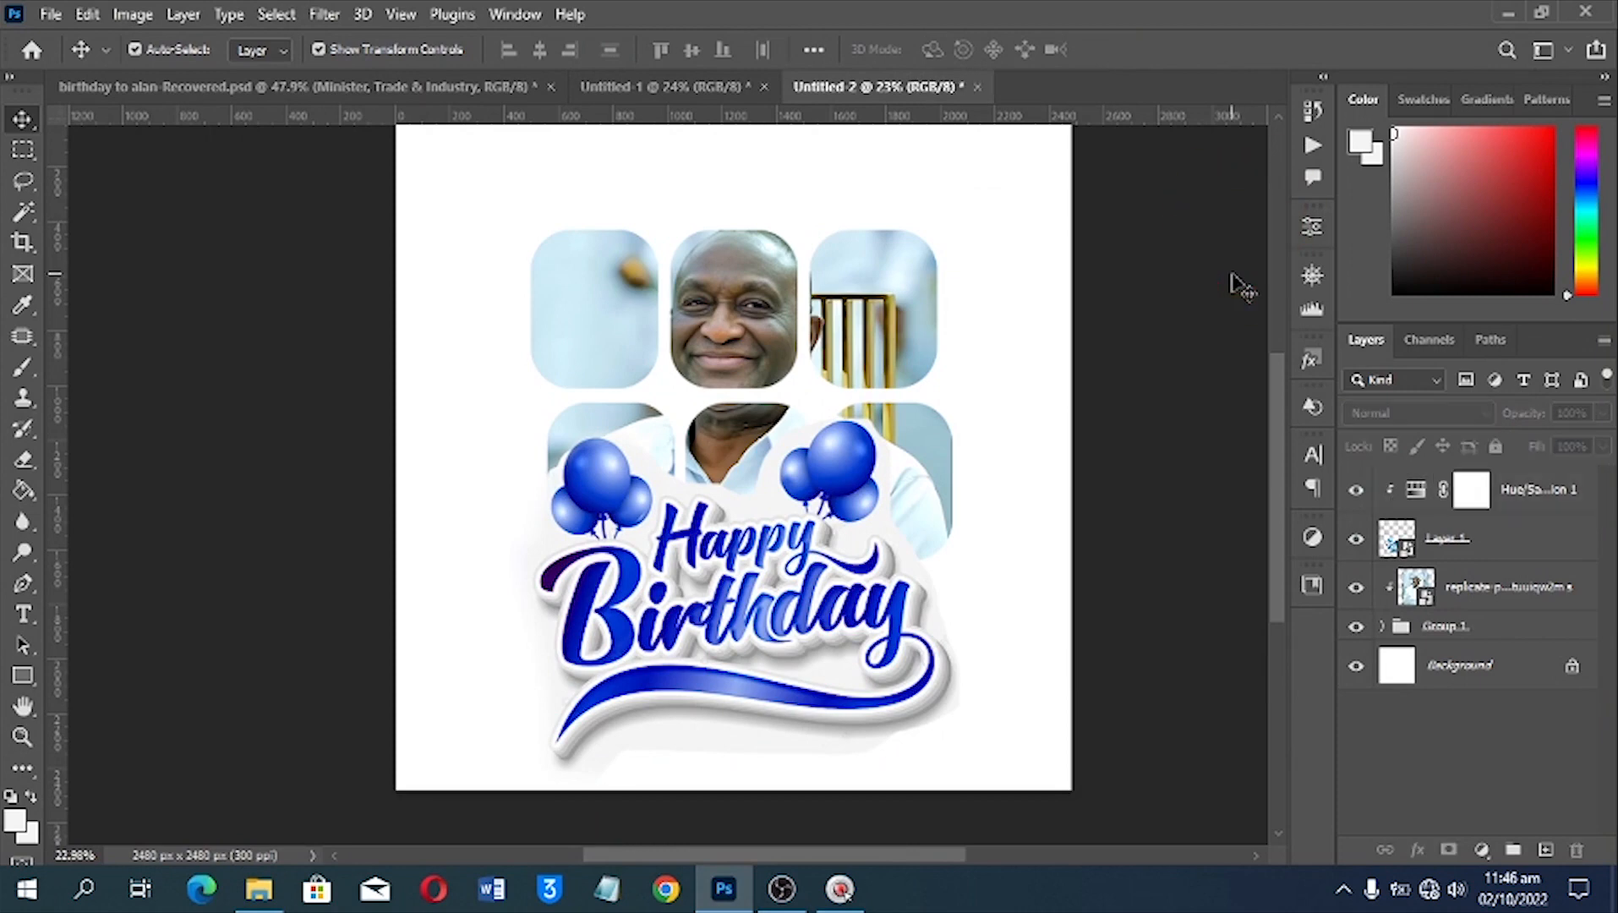
Move the "In Advance" text down so it sits just below the ribbon of the Happy Birthday artwork
key(ctrl+0)
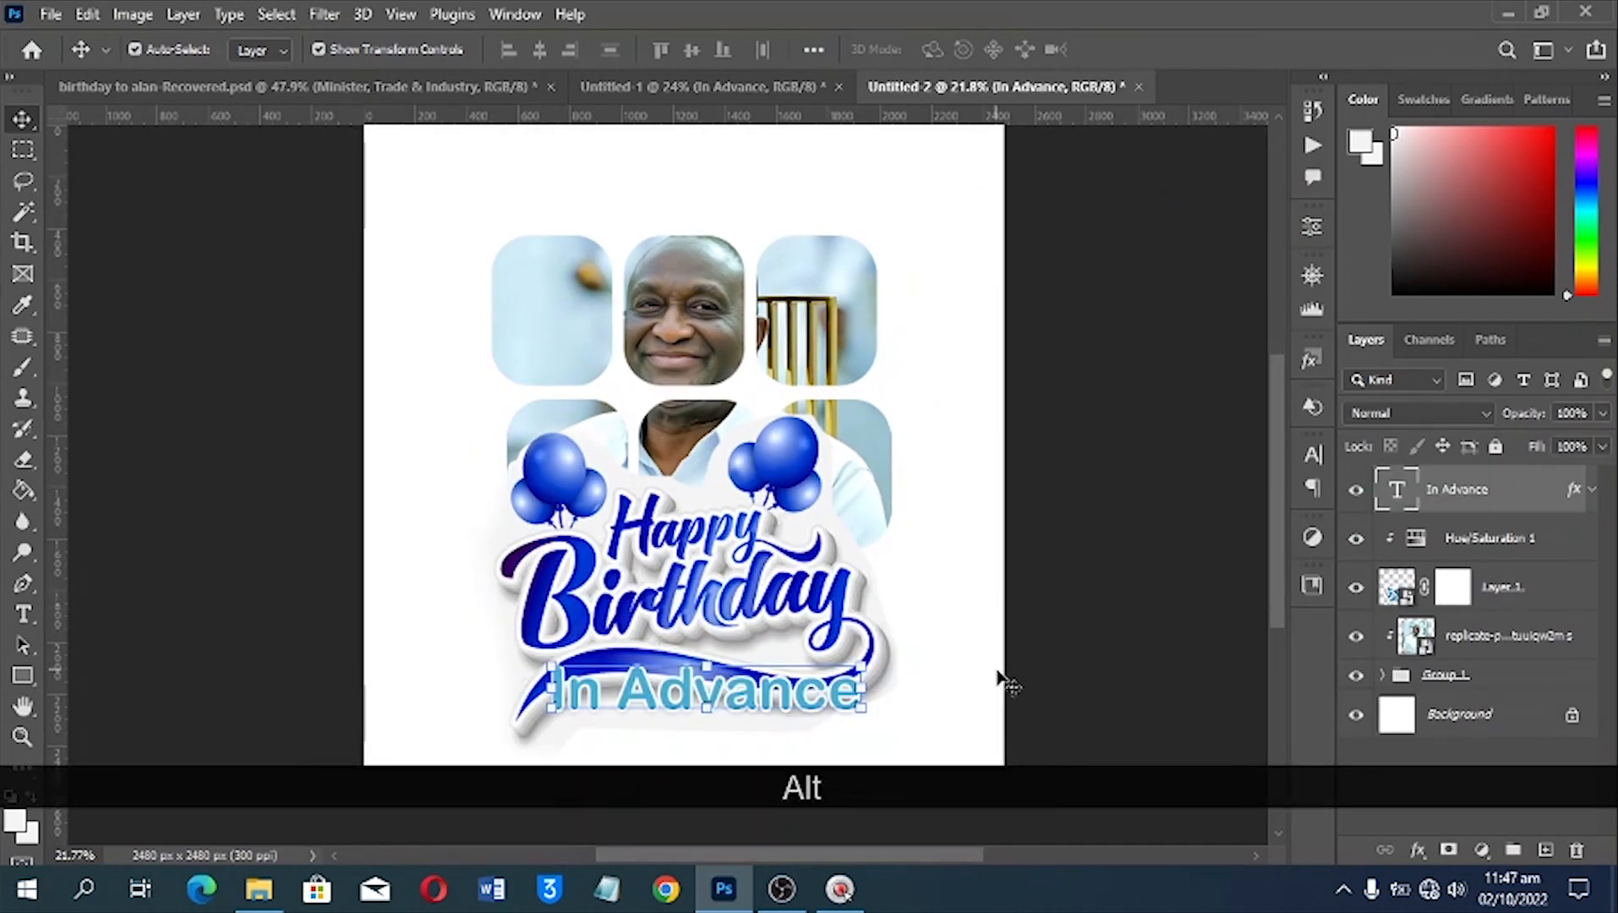
scroll(784, 682, down, 1)
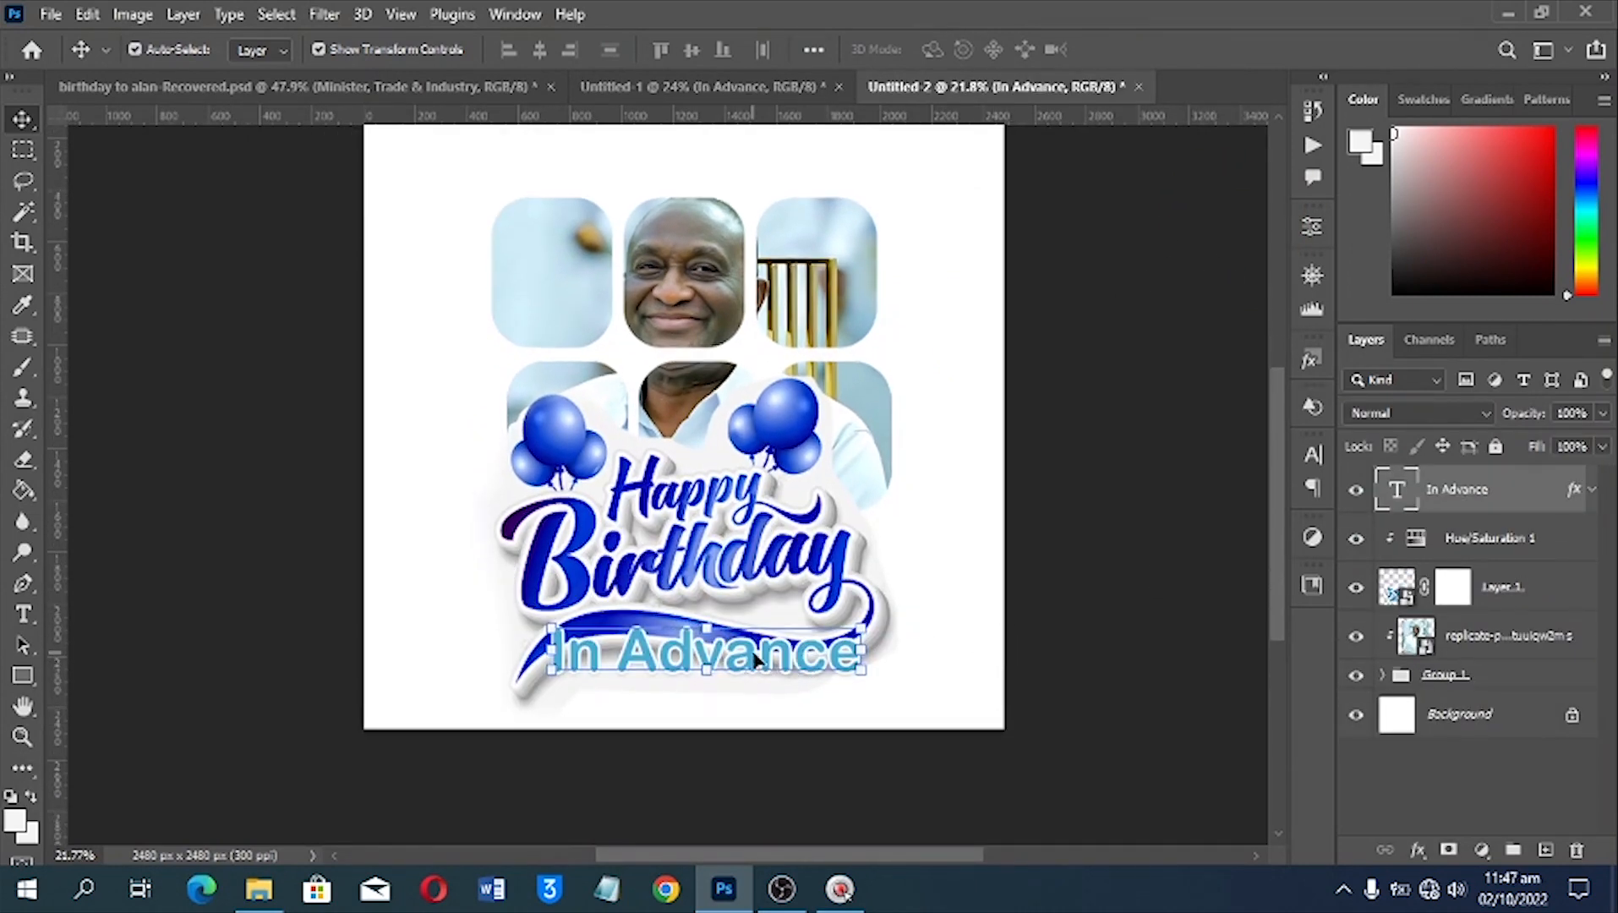
drag(755, 659, 755, 691)
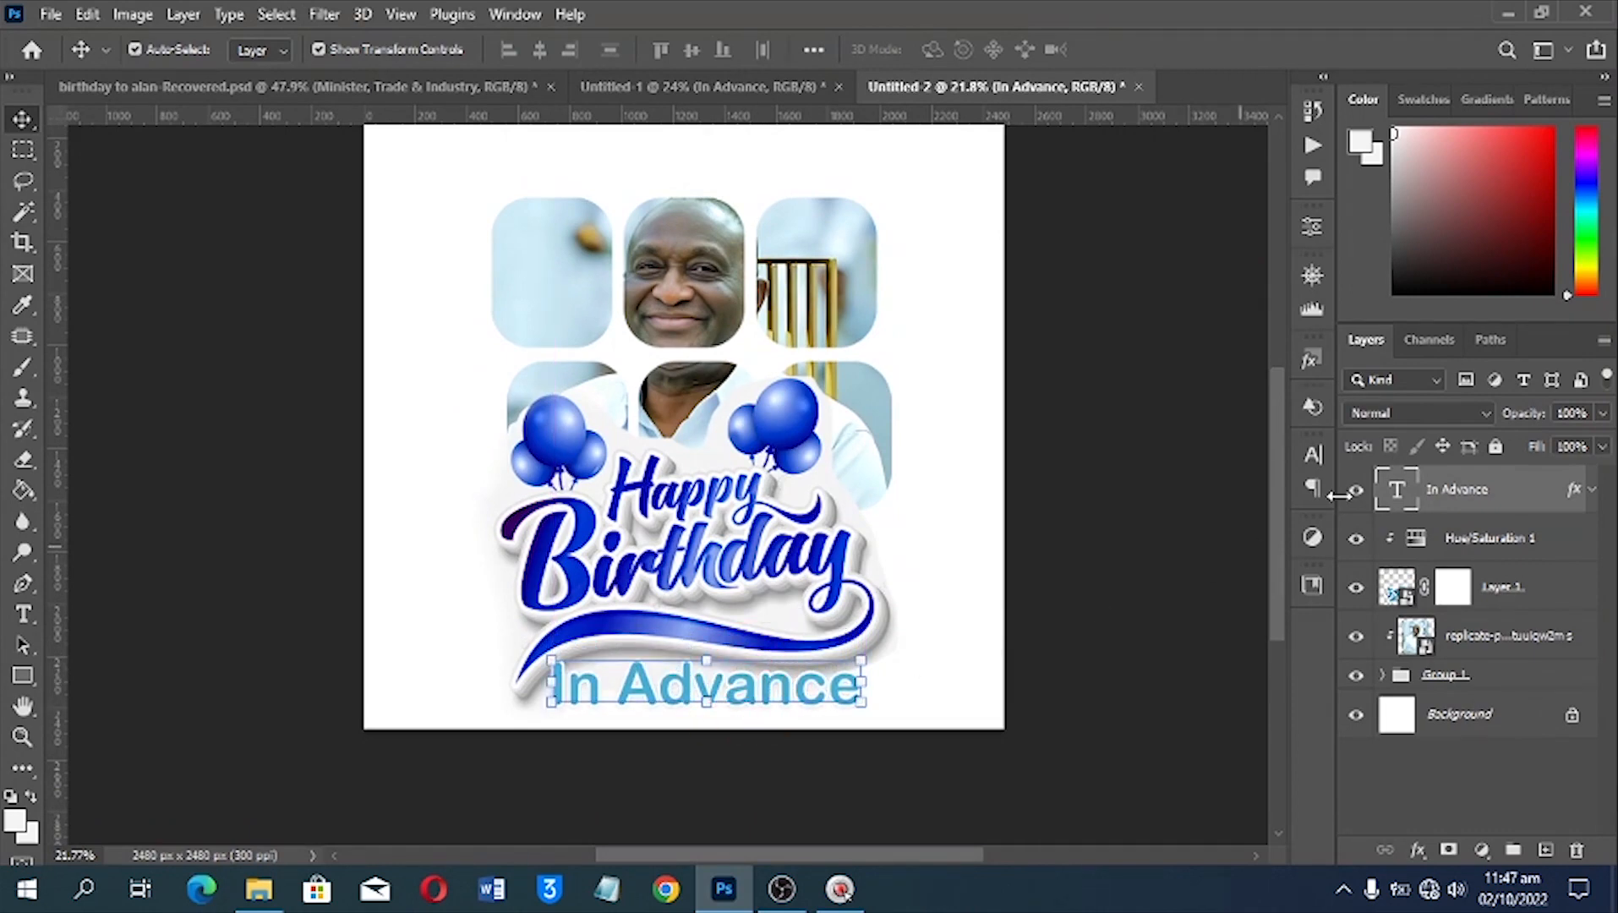
Recolour the "In Advance" text with the dark blue sampled from the ribbon under Happy Birthday
click(1314, 457)
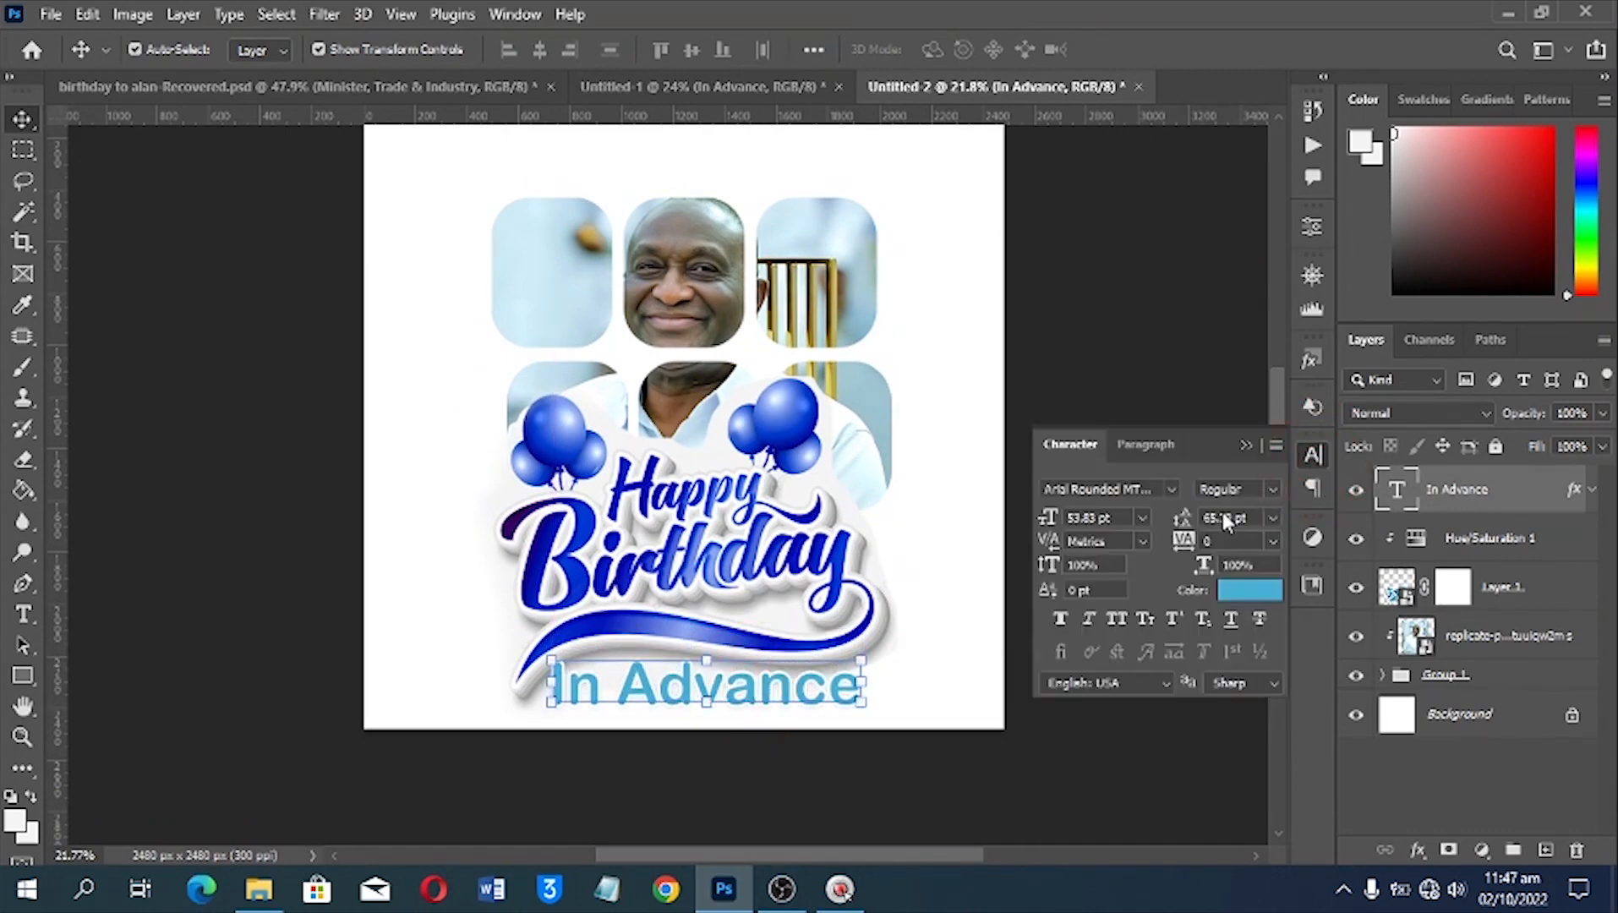
click(1214, 589)
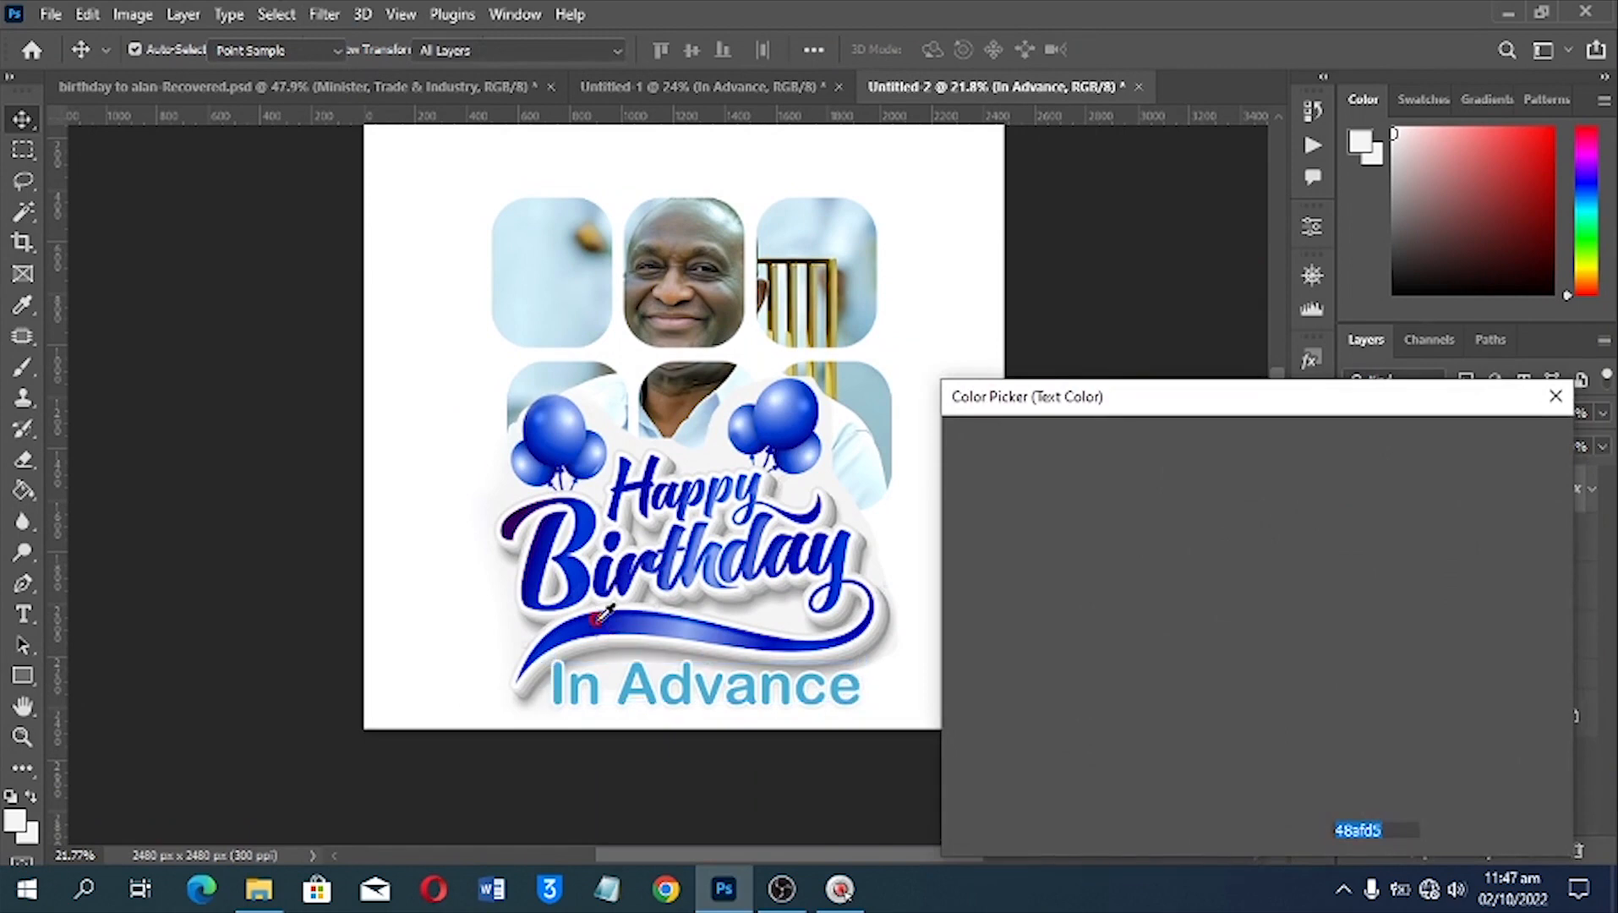
click(598, 617)
key(Return)
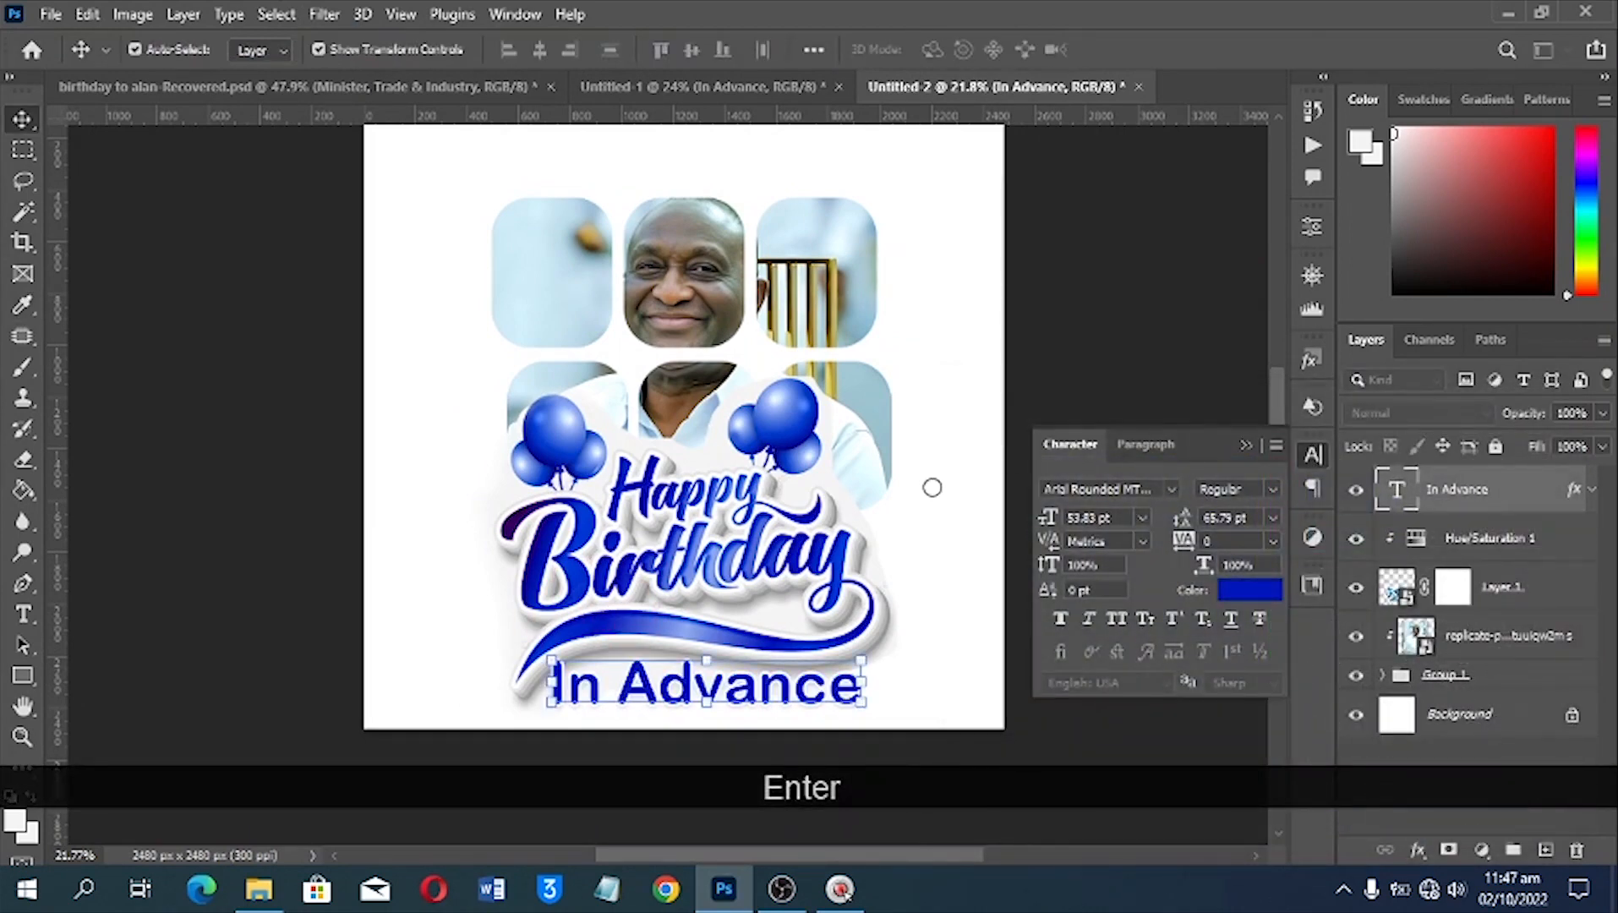
key(v)
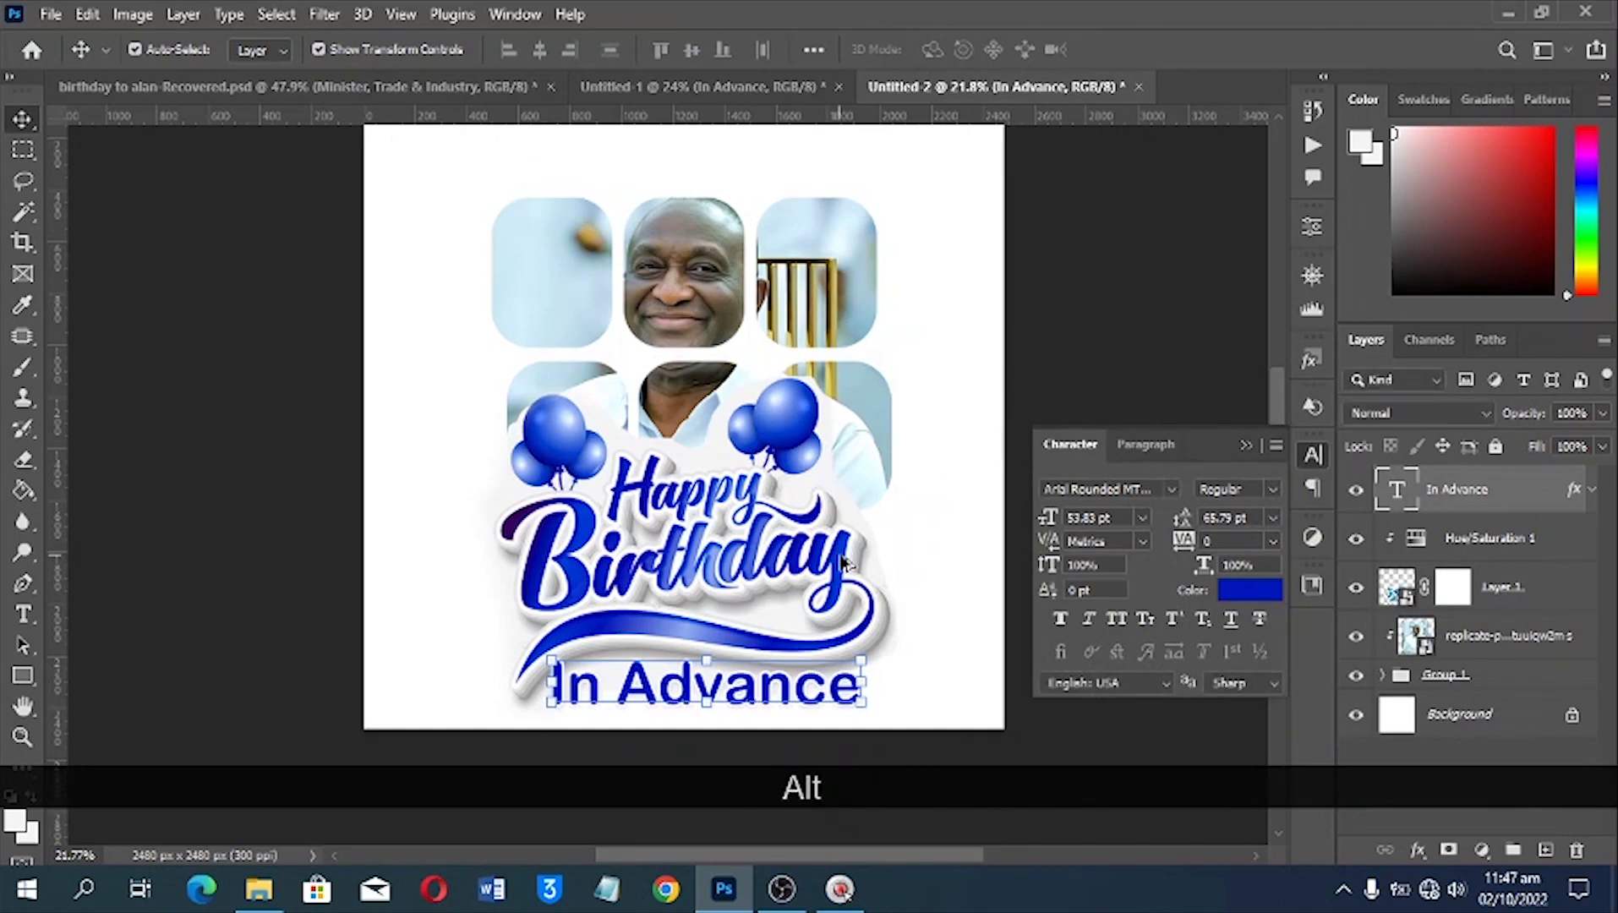
scroll(842, 568, up, 1)
scroll(843, 572, up, 1)
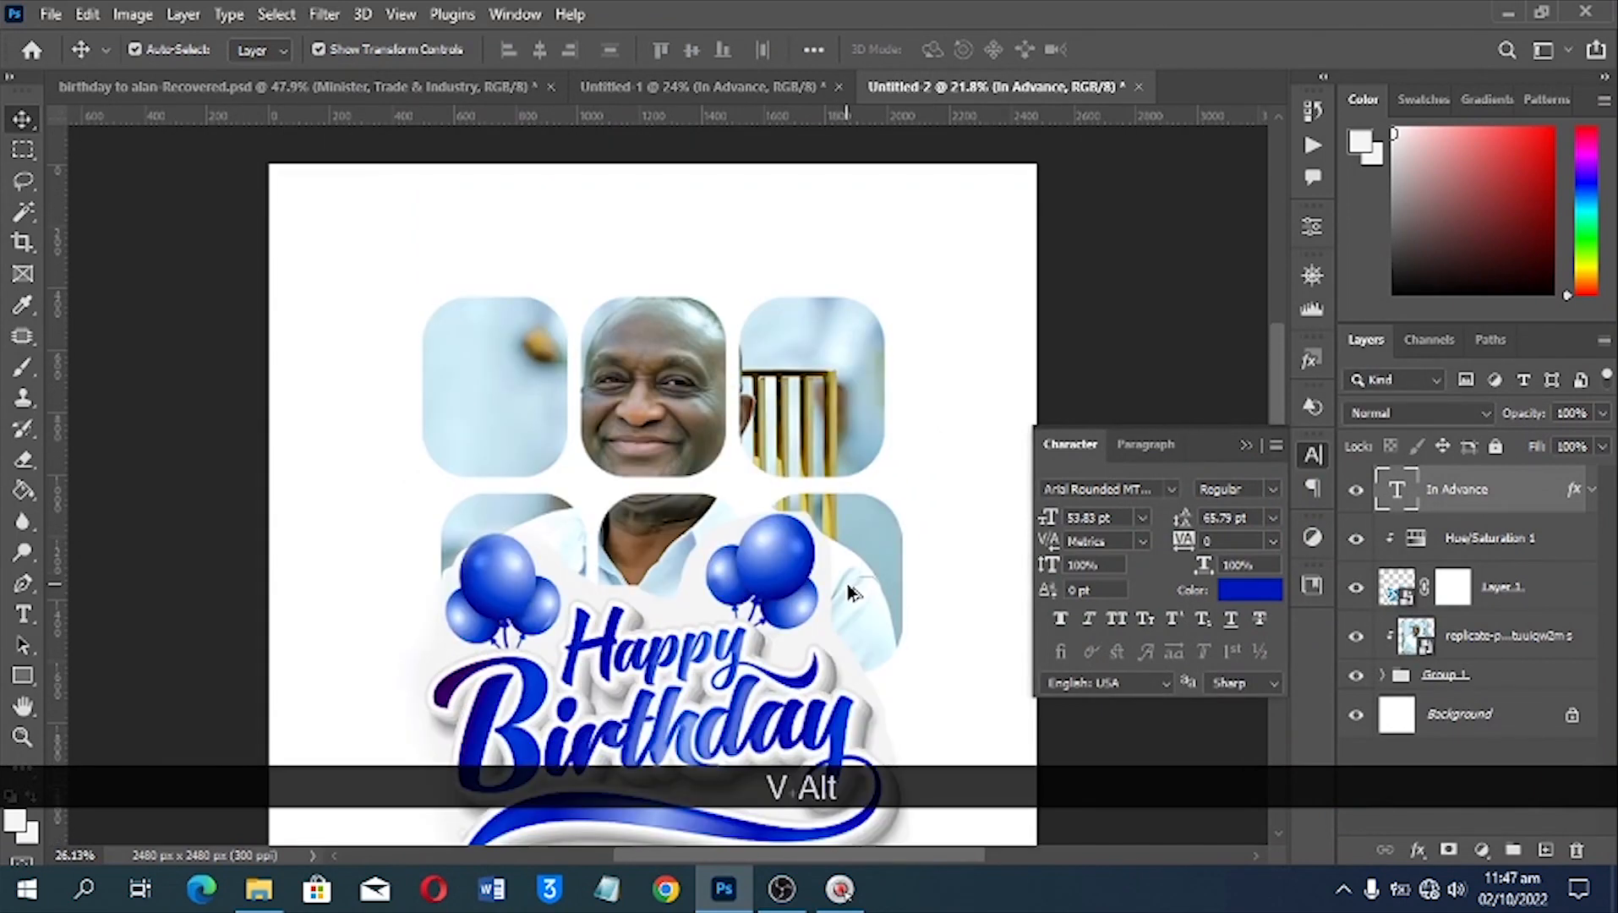
scroll(847, 582, up, 1)
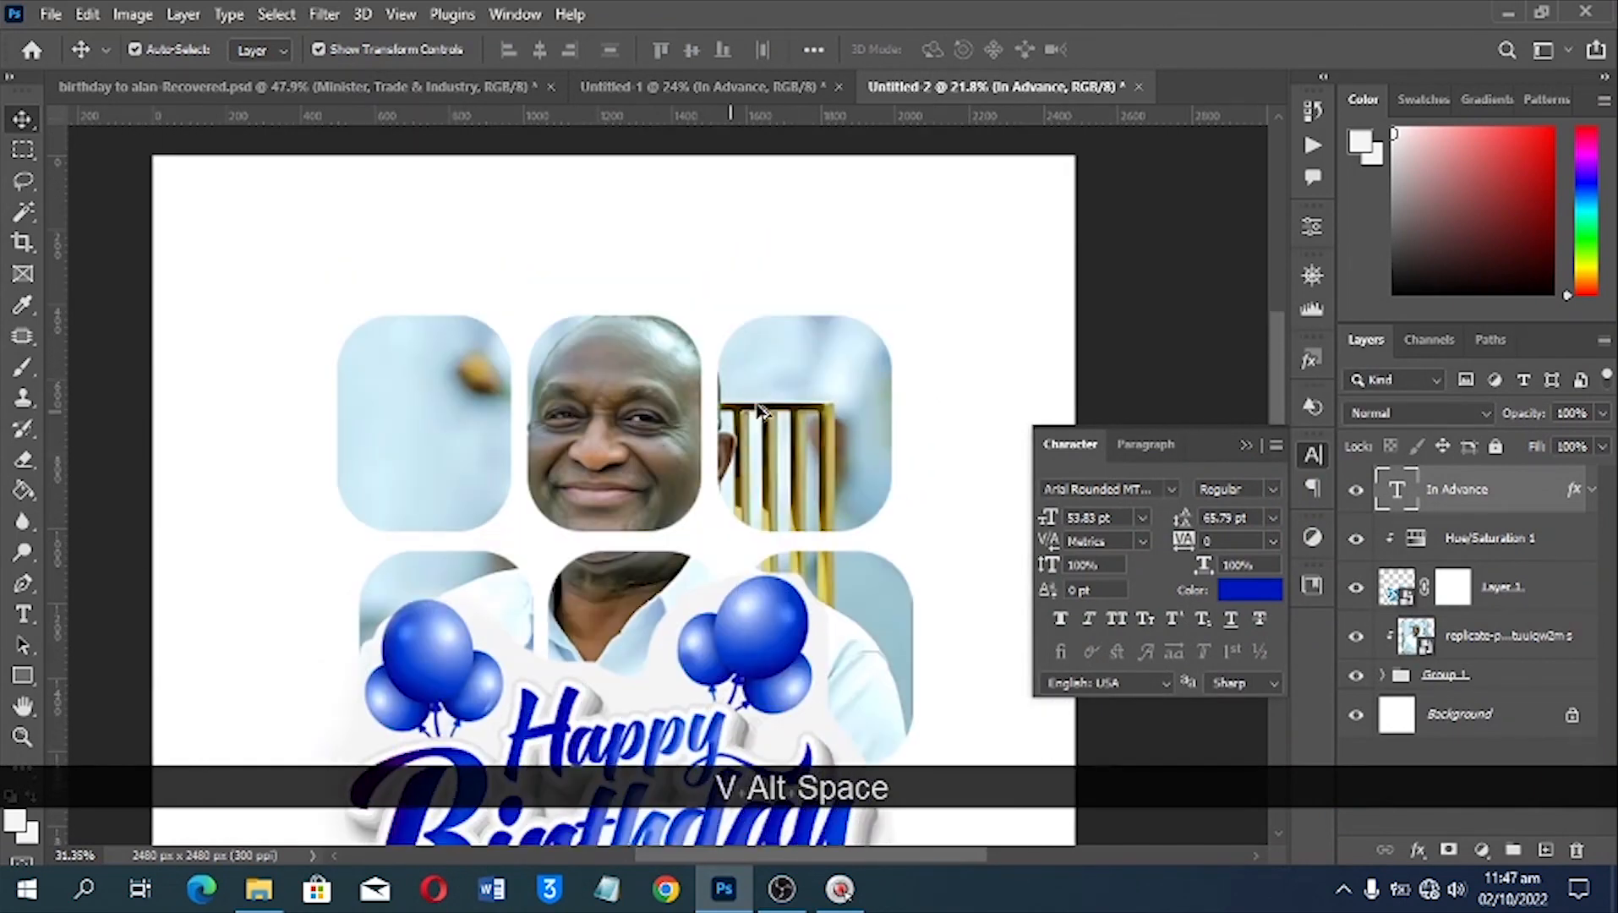
Select the Happy Birthday artwork and sample the light grey of its backdrop with the Eyedropper tool
drag(756, 515, 755, 393)
scroll(930, 549, down, 1)
click(906, 507)
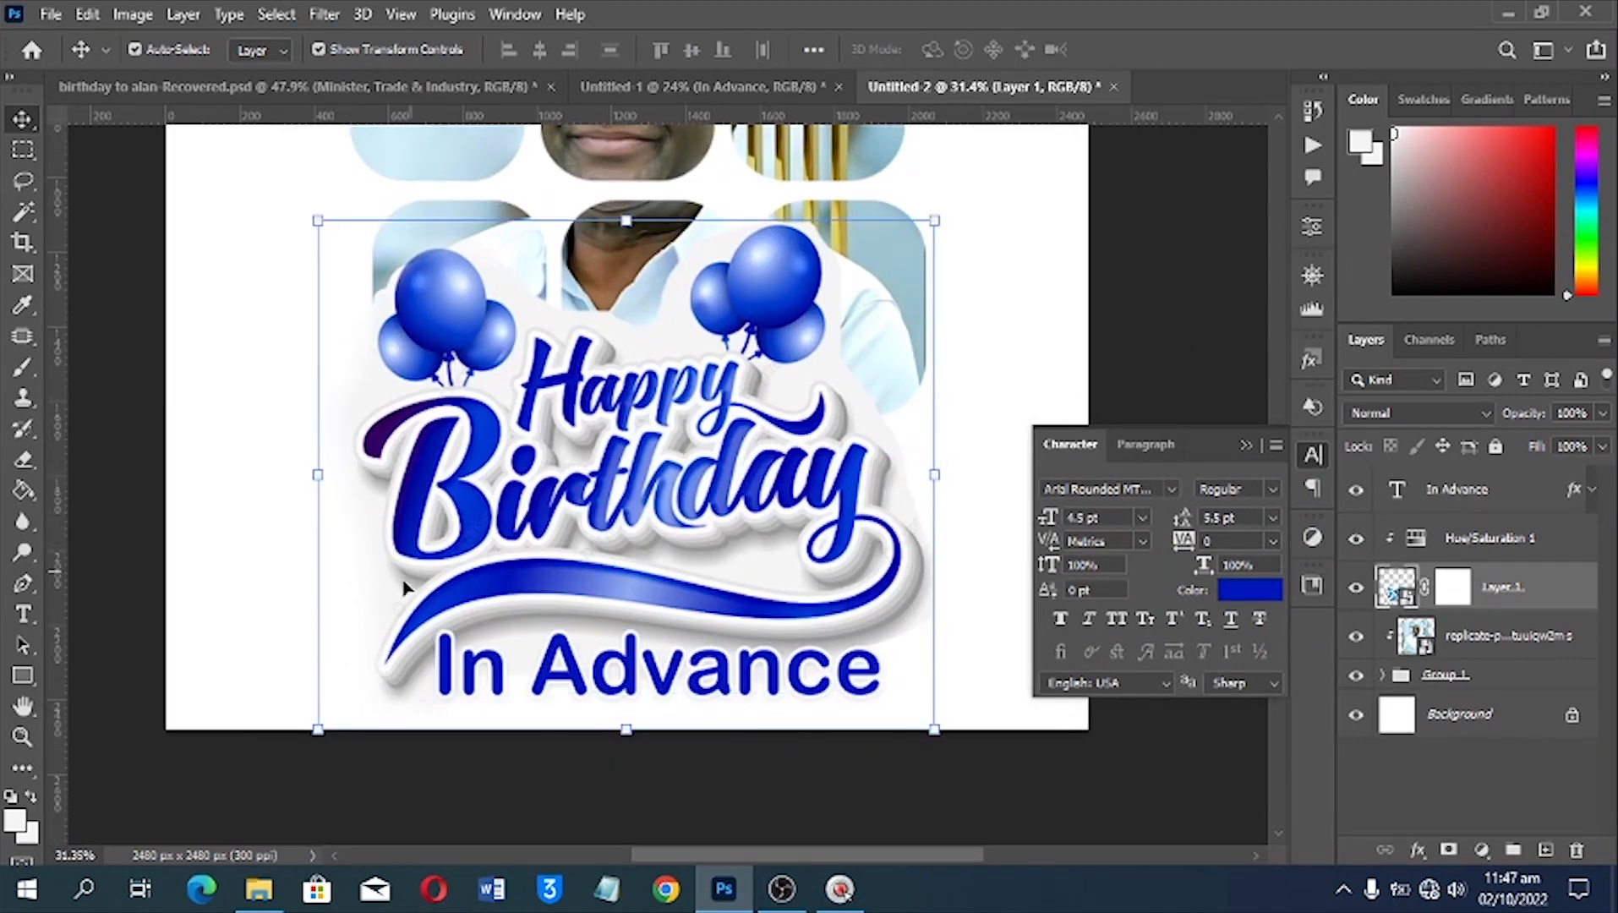
scroll(245, 499, up, 1)
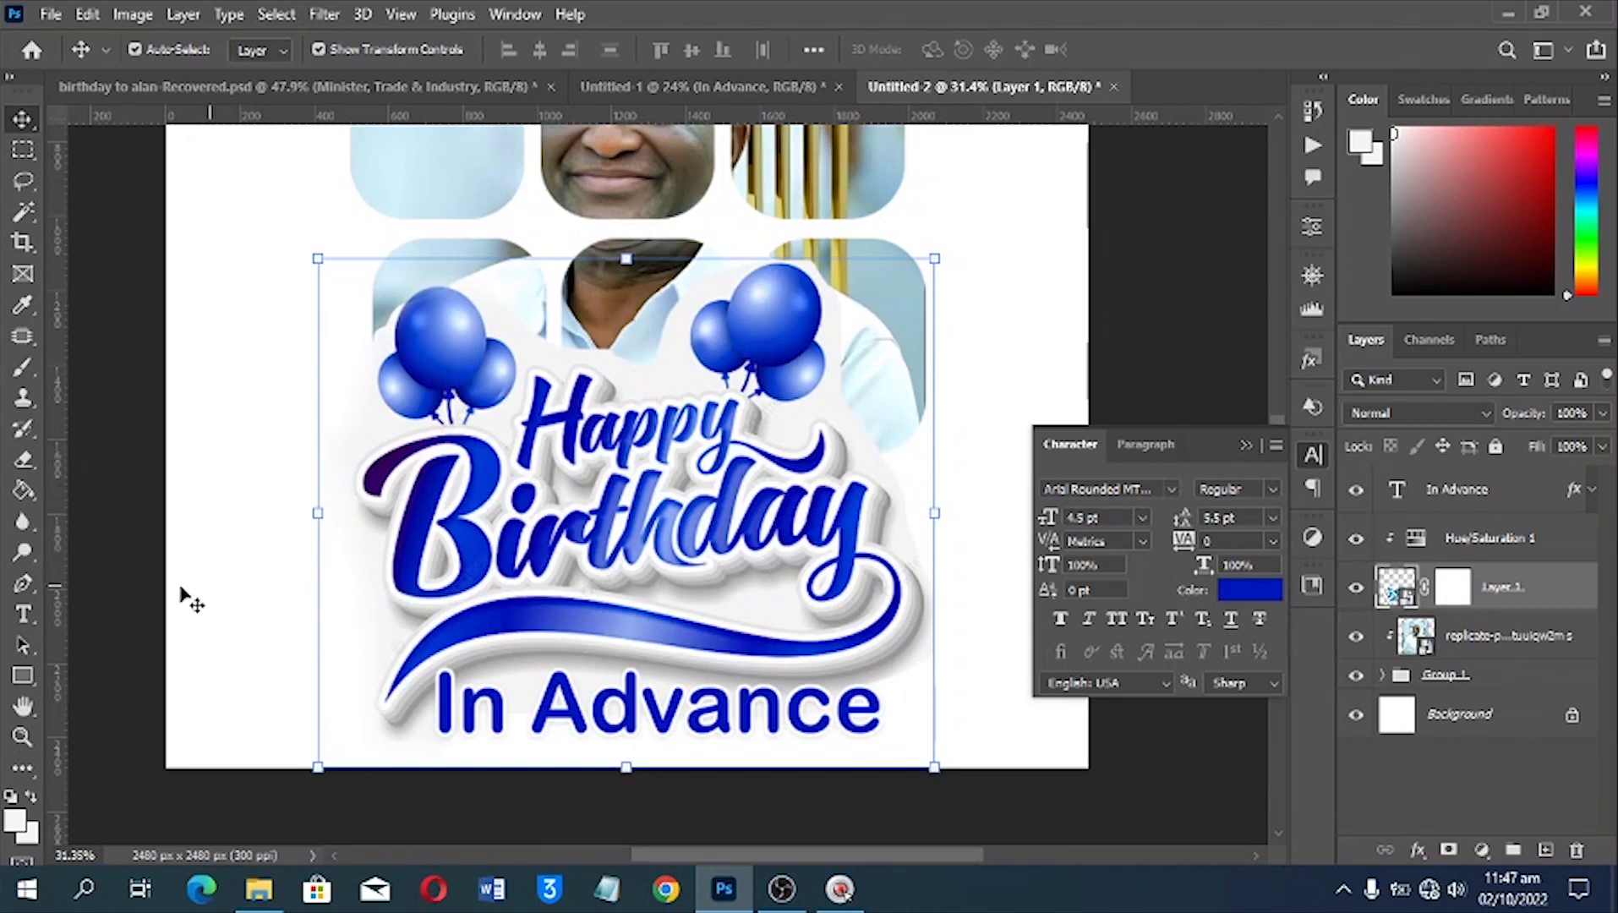
key(i)
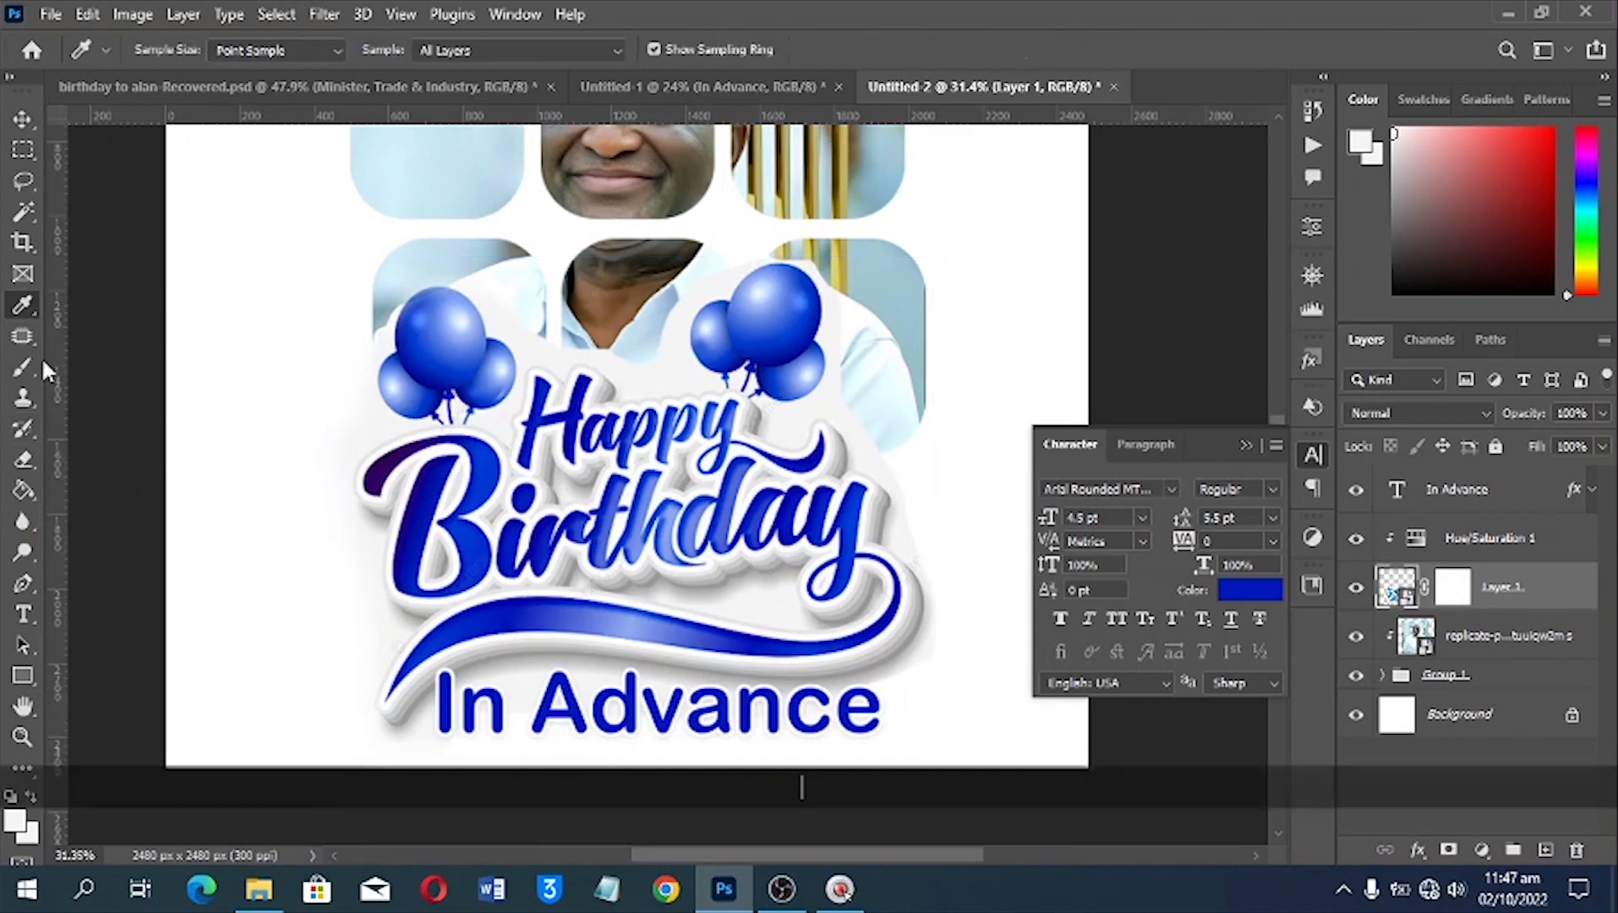
right_click(27, 309)
click(118, 305)
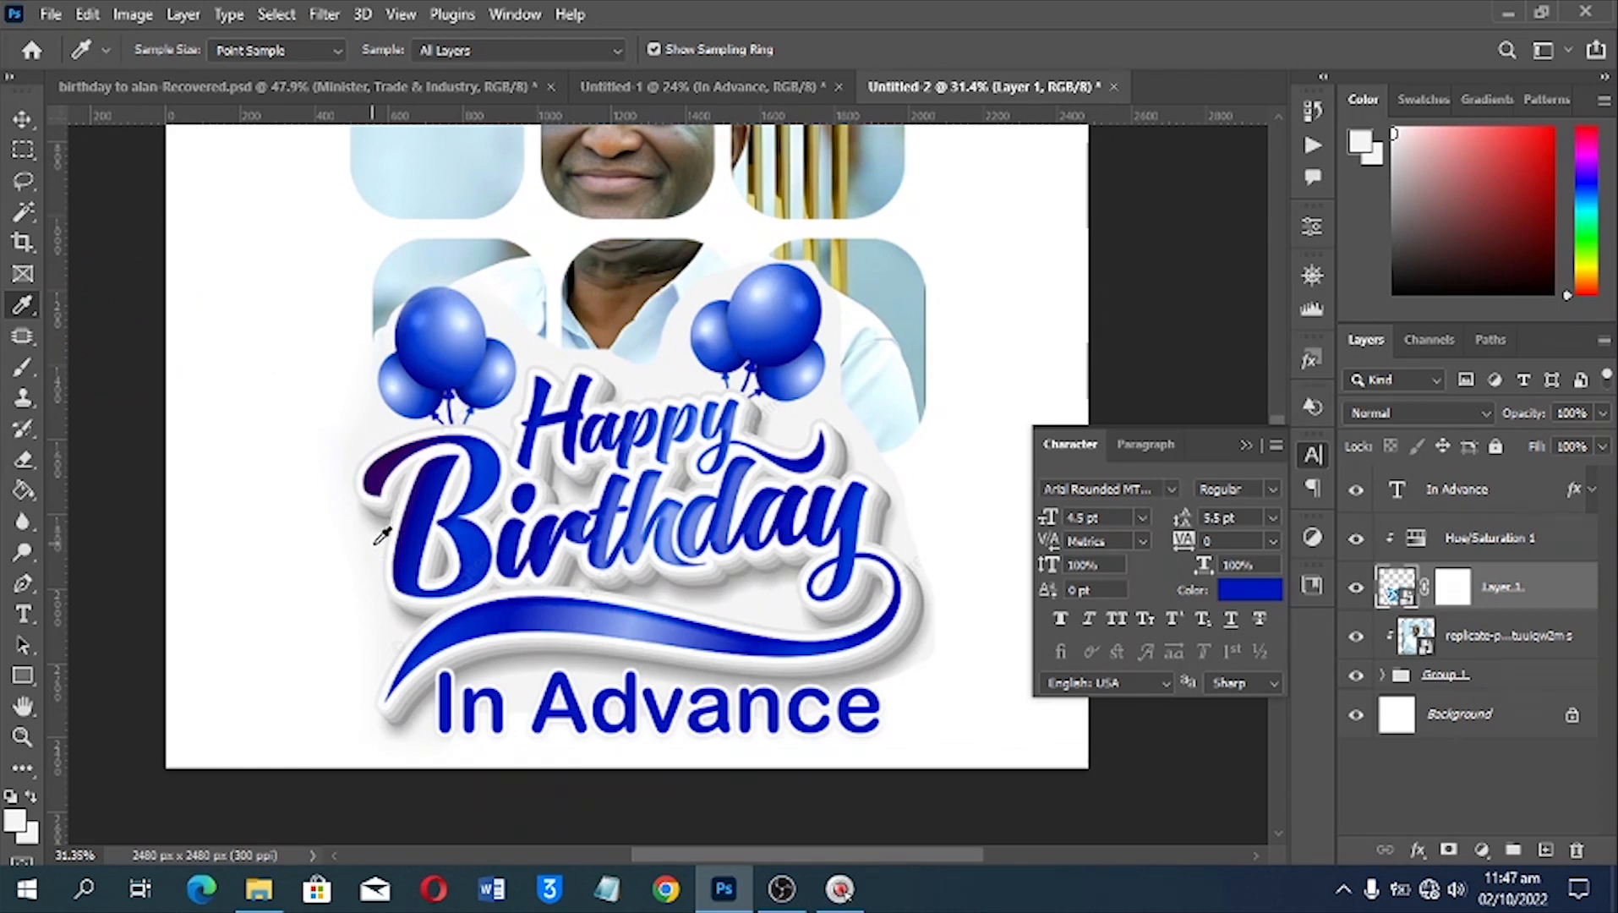
drag(376, 538, 418, 594)
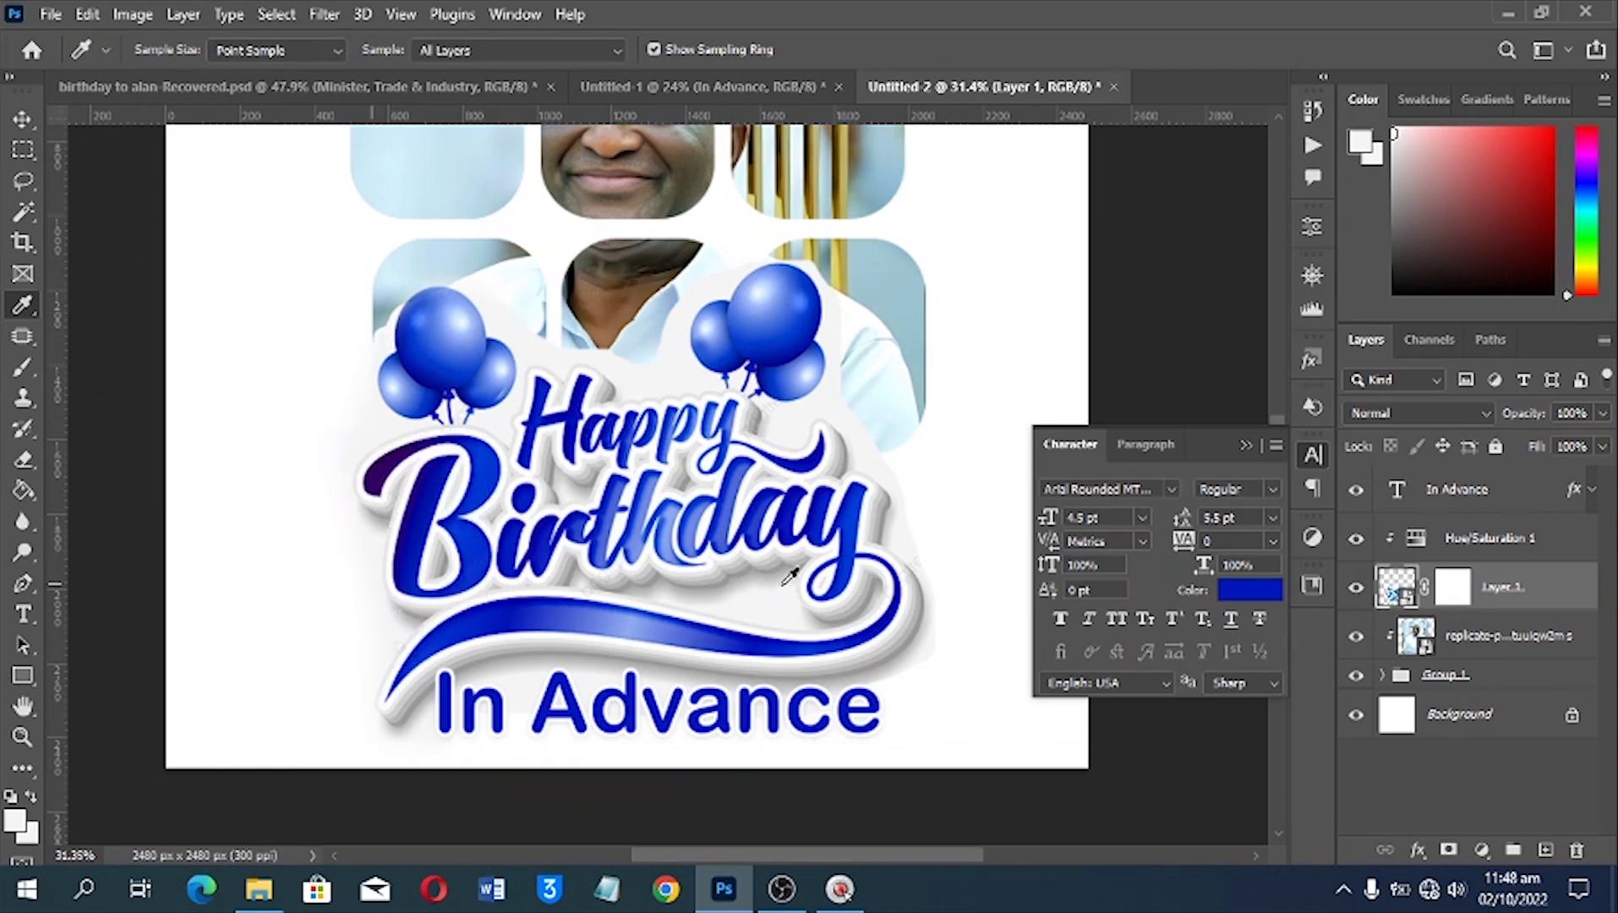
click(765, 590)
click(771, 592)
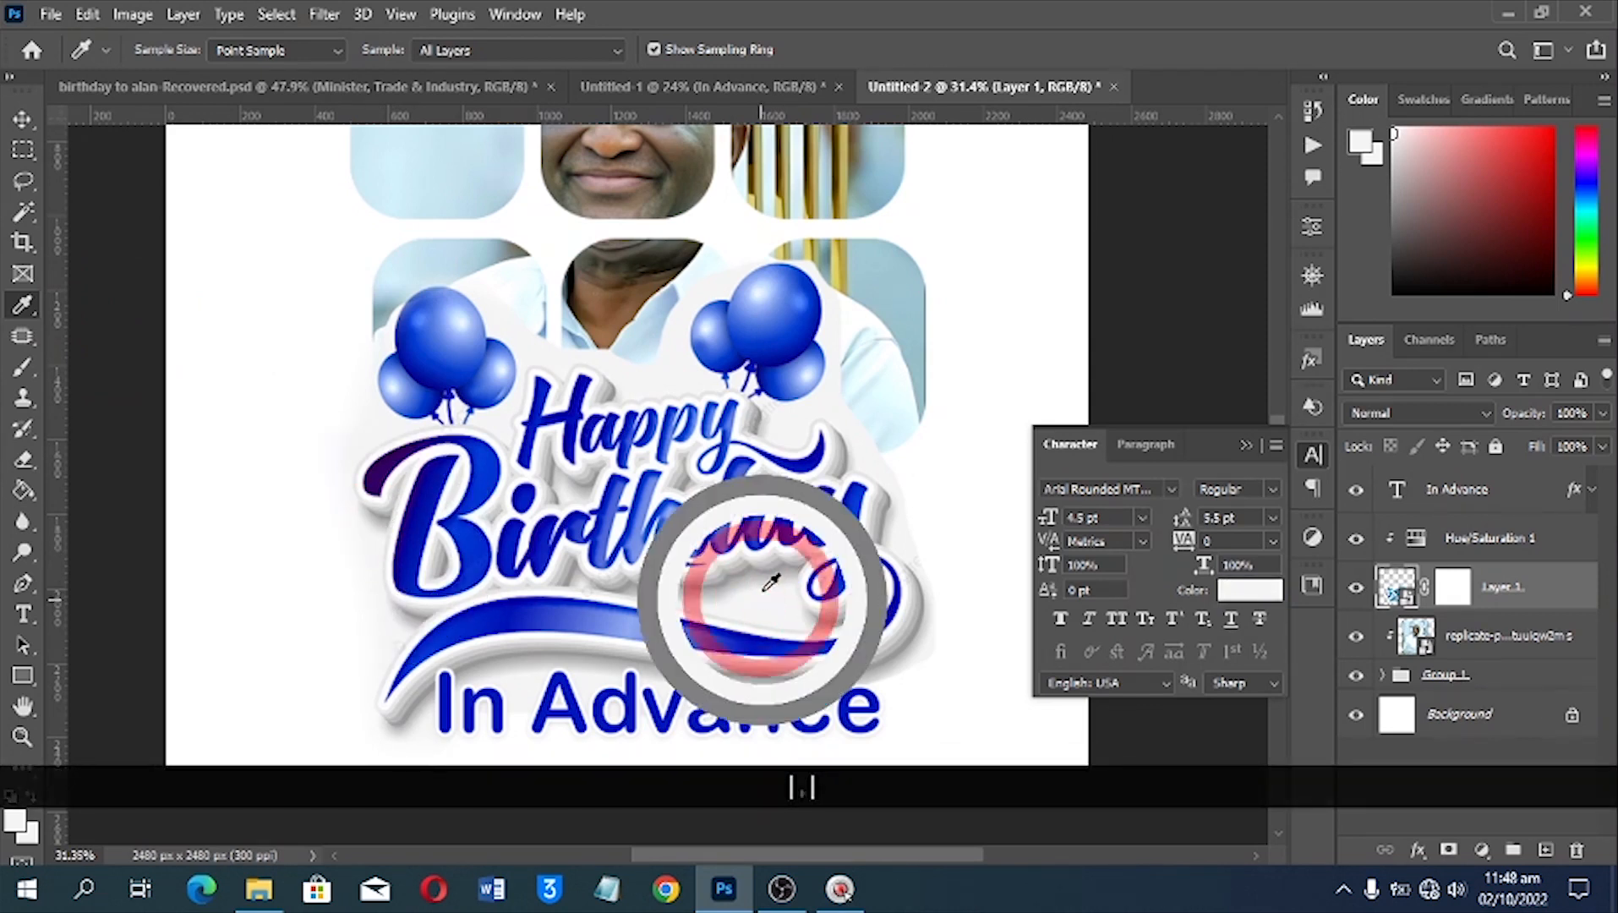
Add a Solid Color fill layer of f5f5f5 and place it directly above the Background layer as the flyer's backdrop
click(1484, 852)
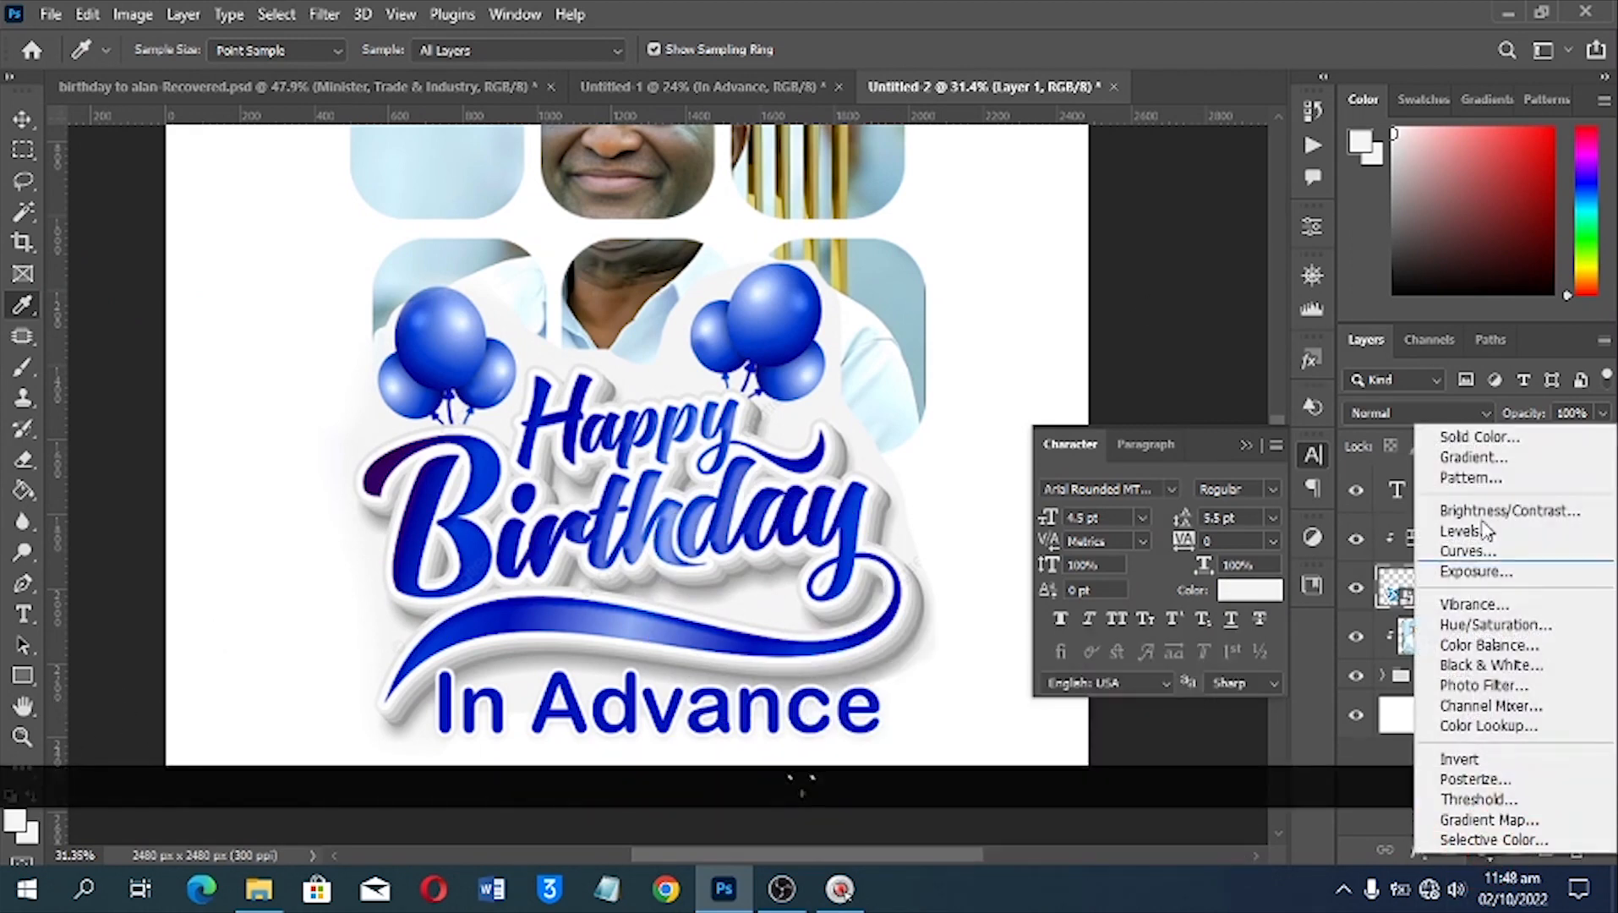
click(1459, 440)
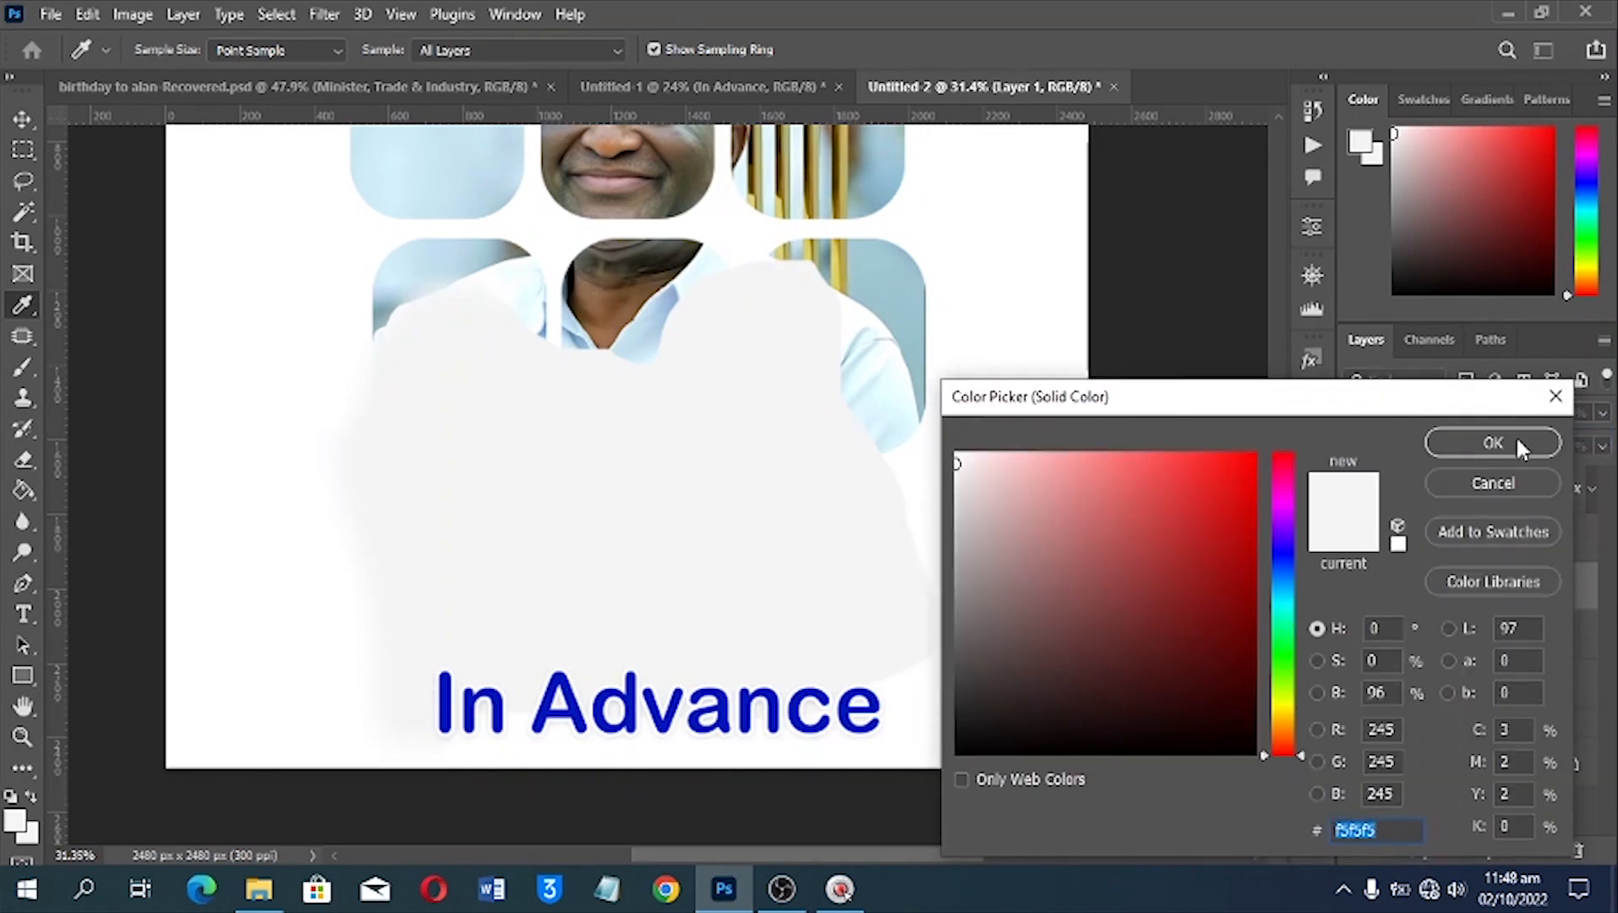
click(1505, 444)
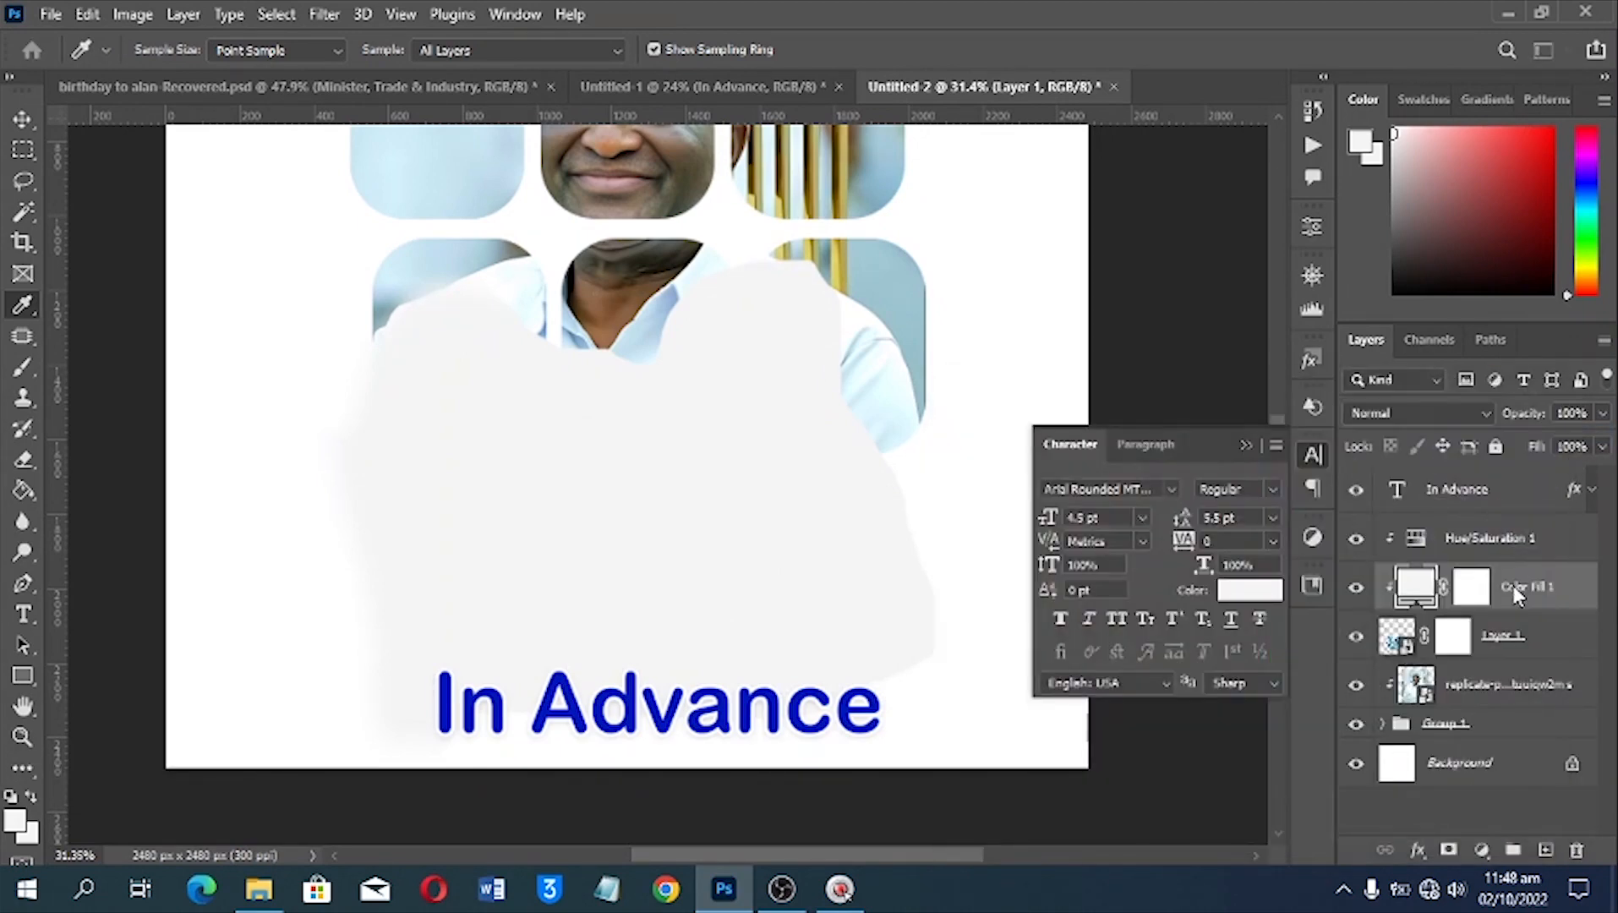
drag(1519, 594, 1526, 742)
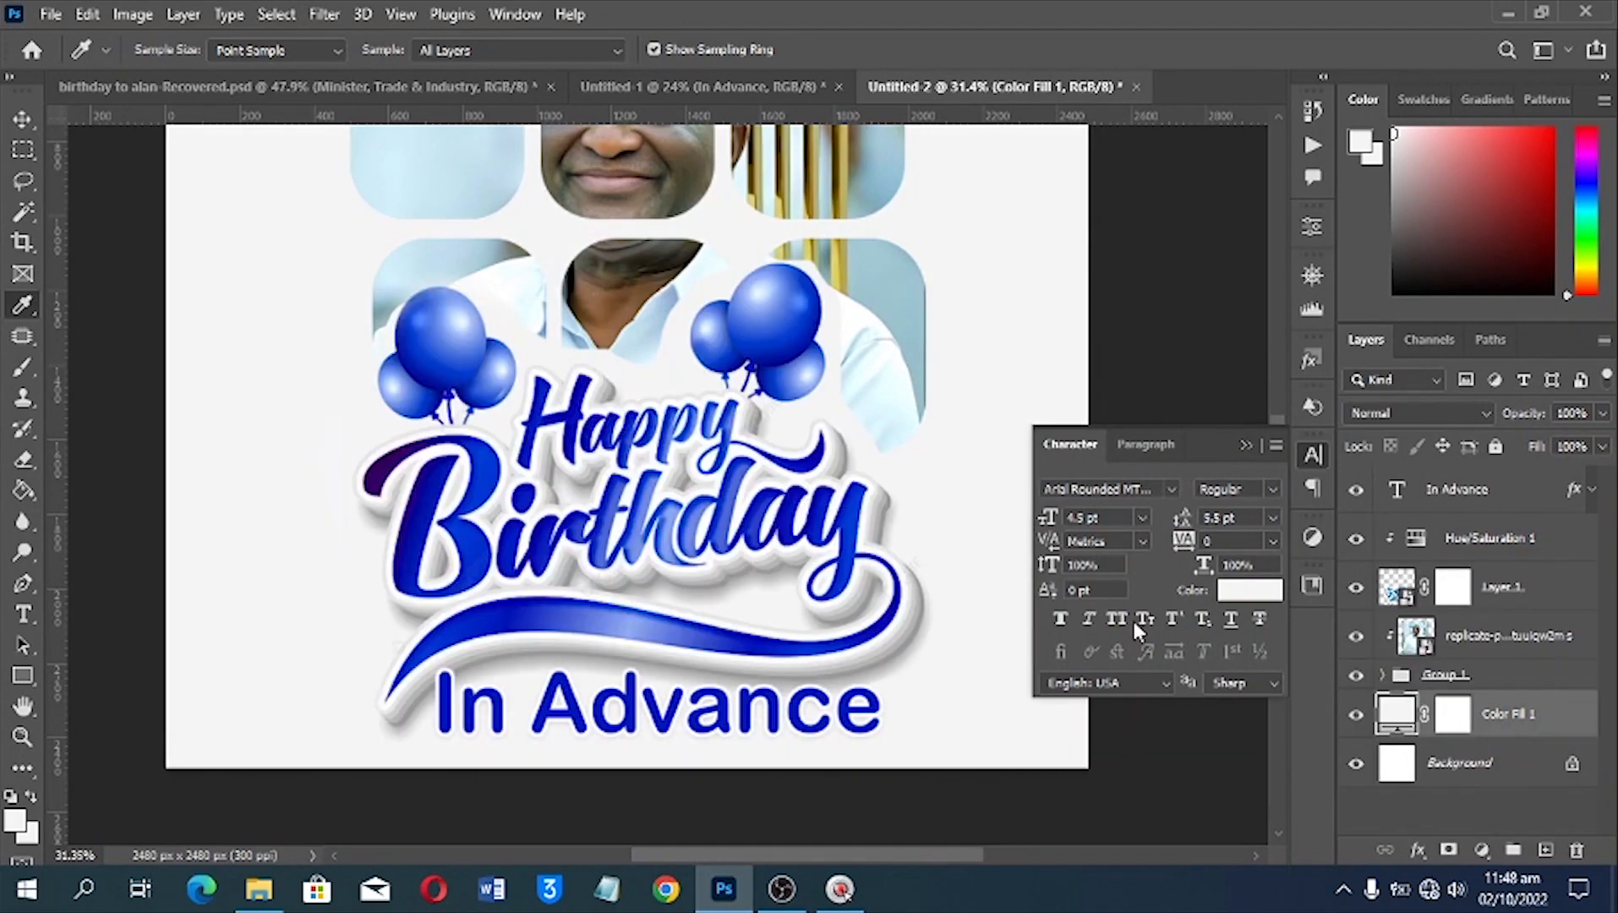
key(ctrl+0)
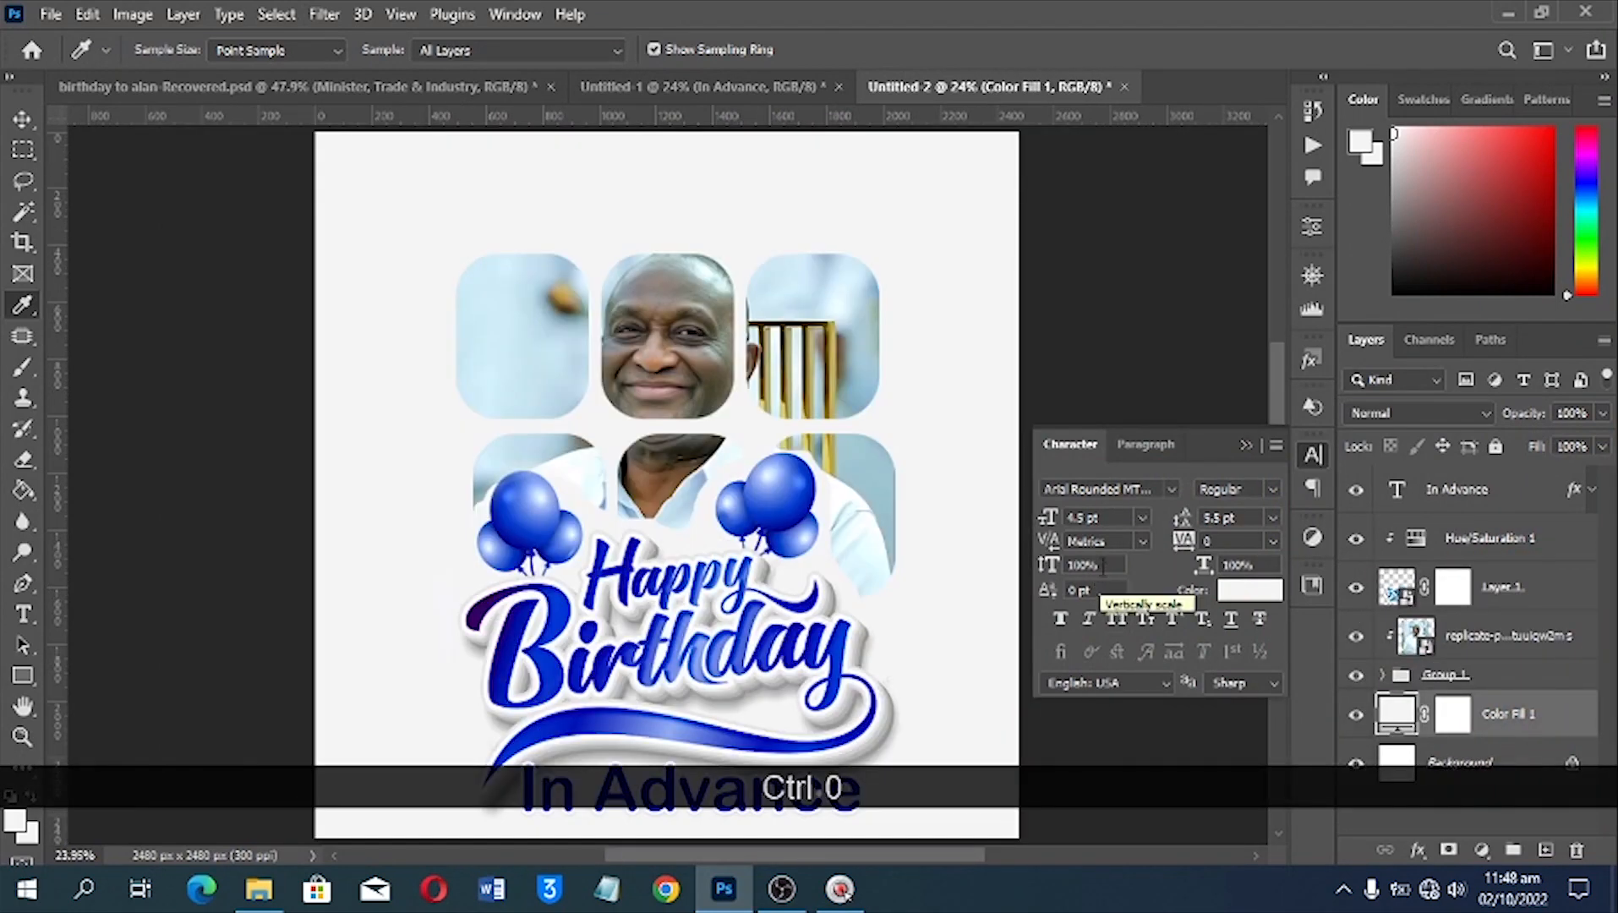
Lock the grey fill layer and move the portrait rectangles, Happy Birthday artwork and In Advance text up together on the canvas
key(v)
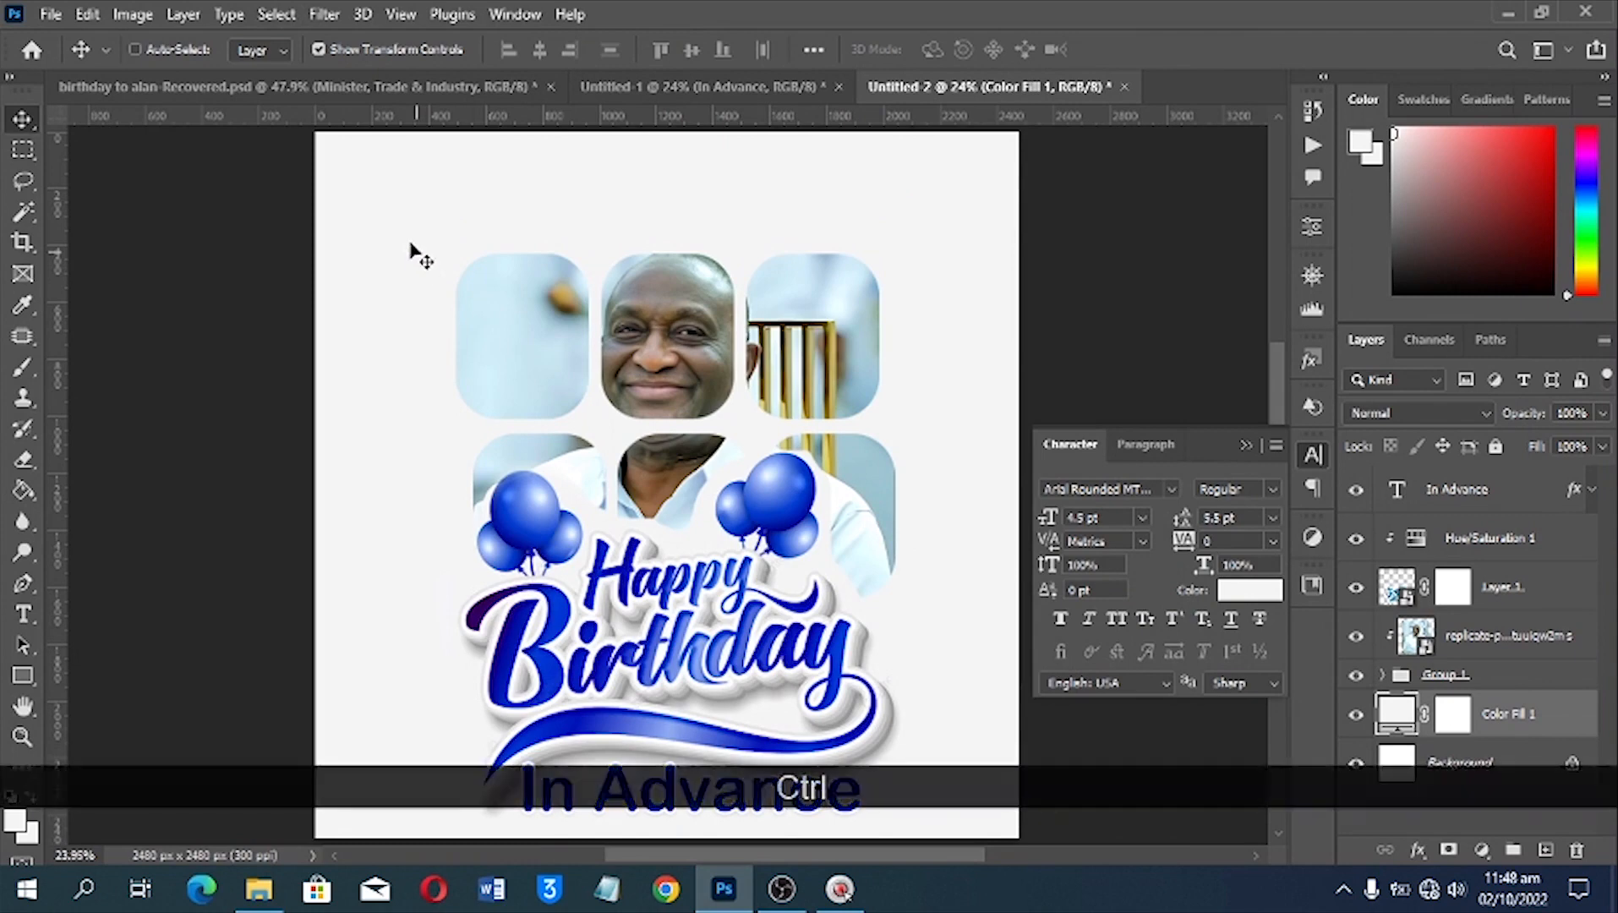
drag(410, 243, 692, 633)
drag(285, 241, 769, 812)
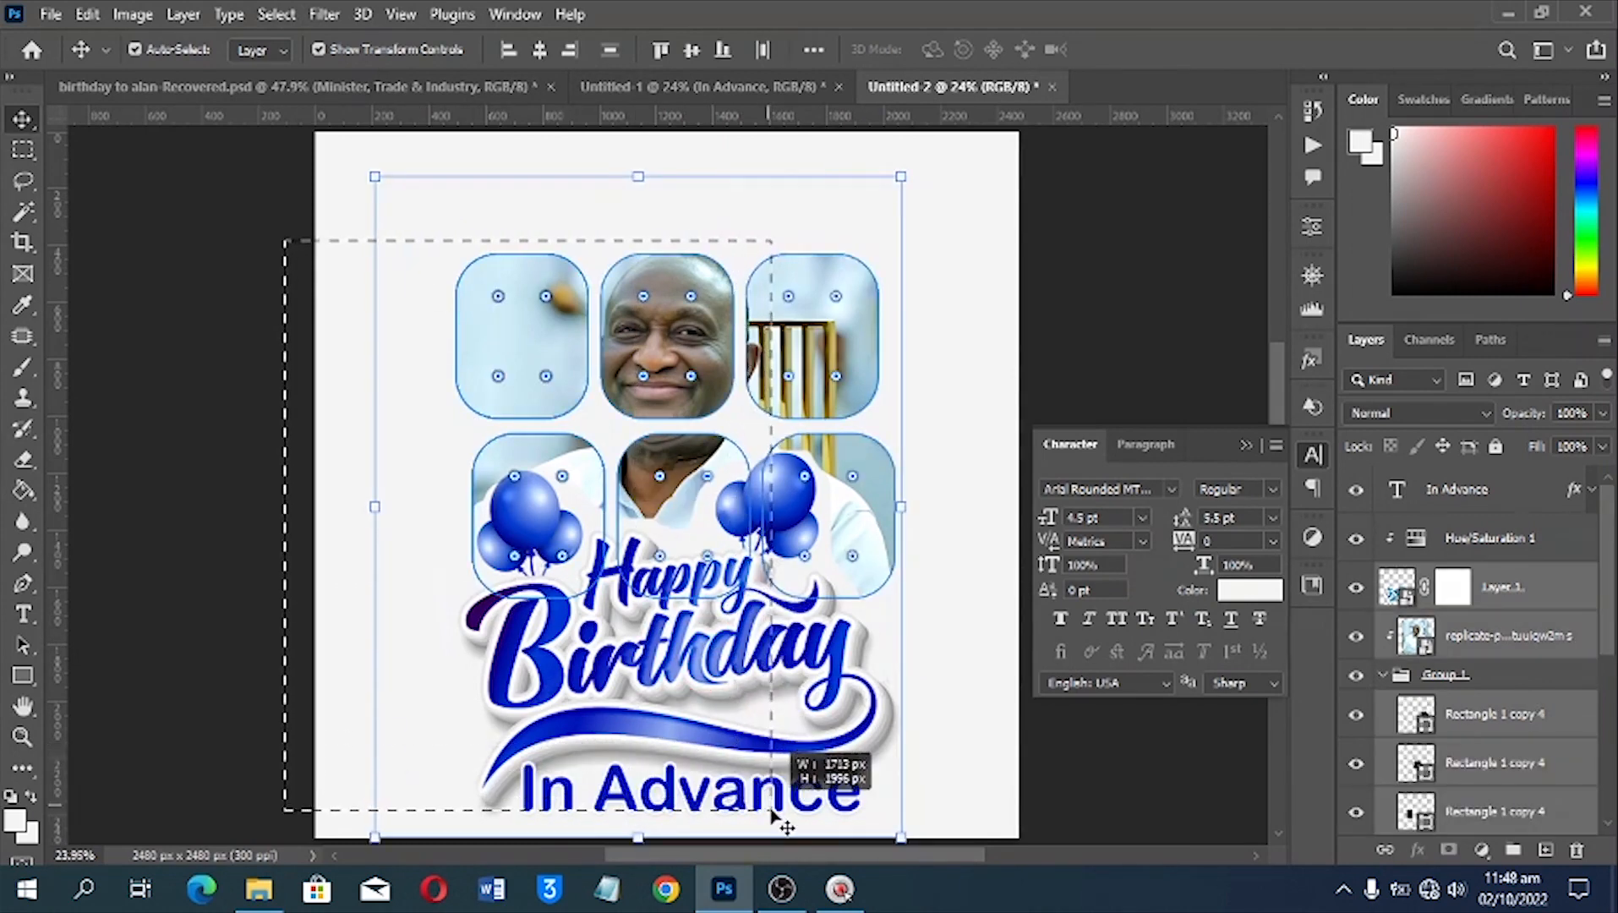
drag(732, 744, 725, 700)
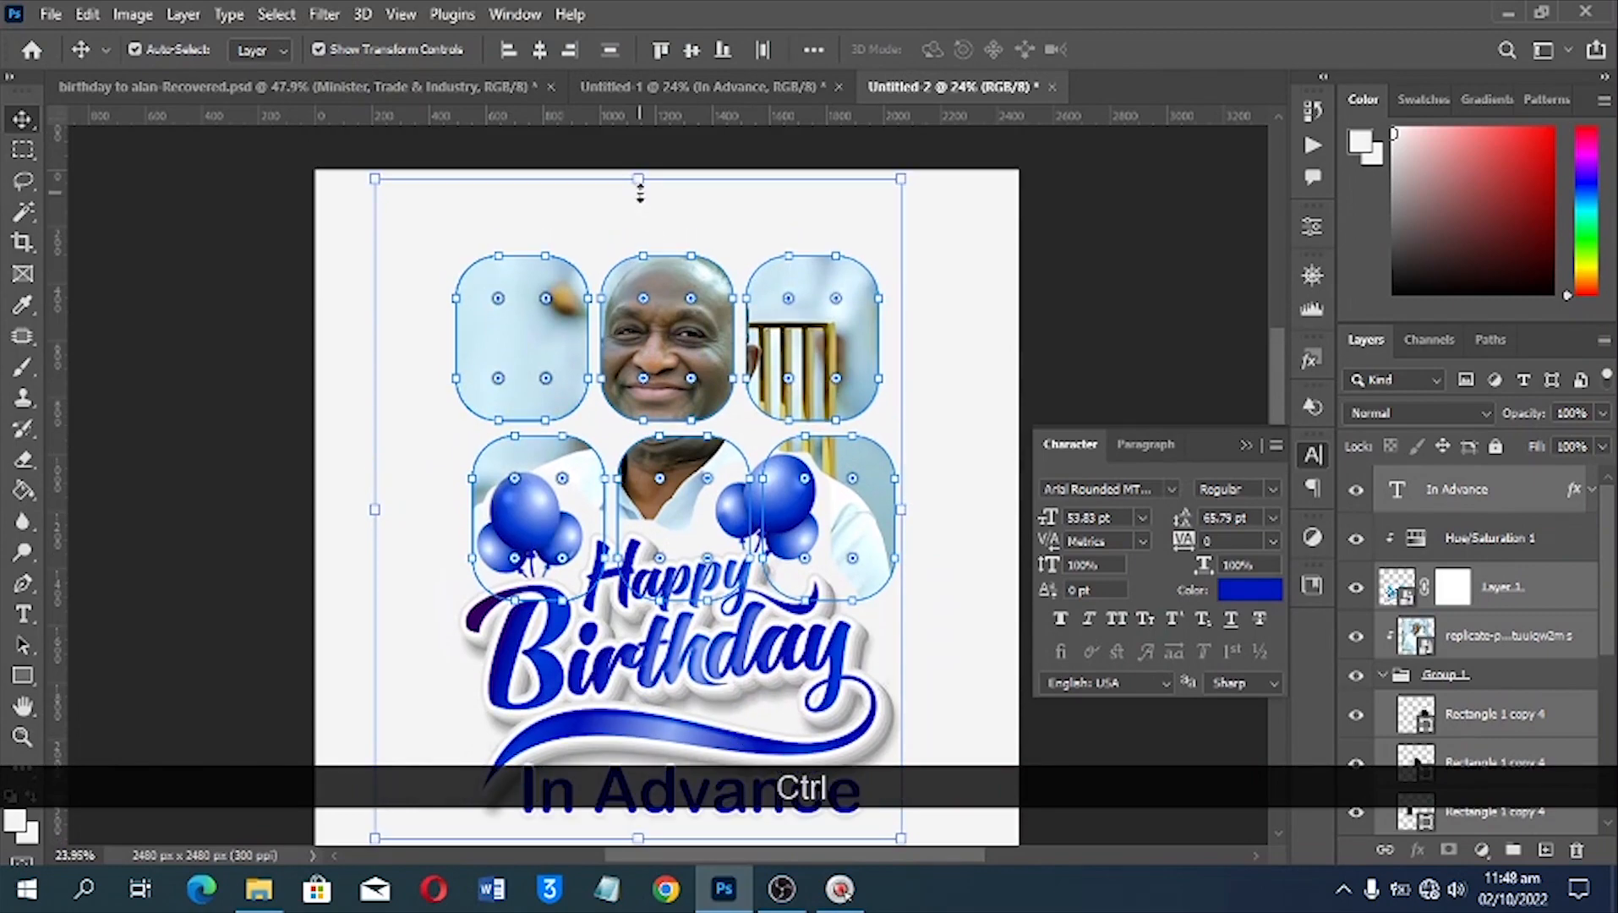
click(692, 87)
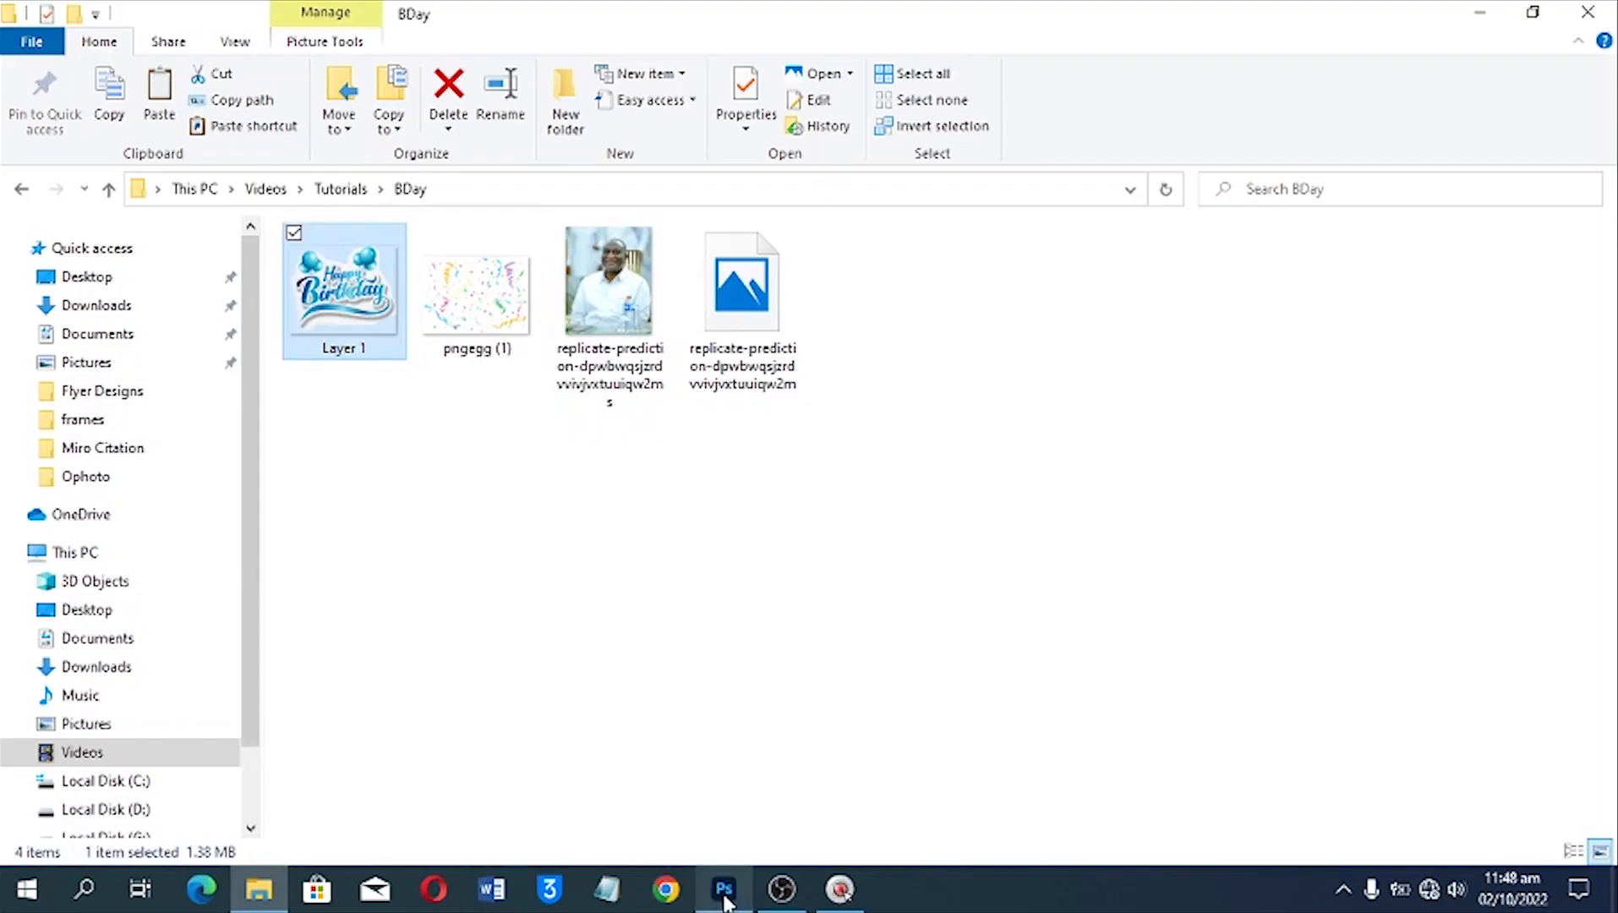
click(725, 889)
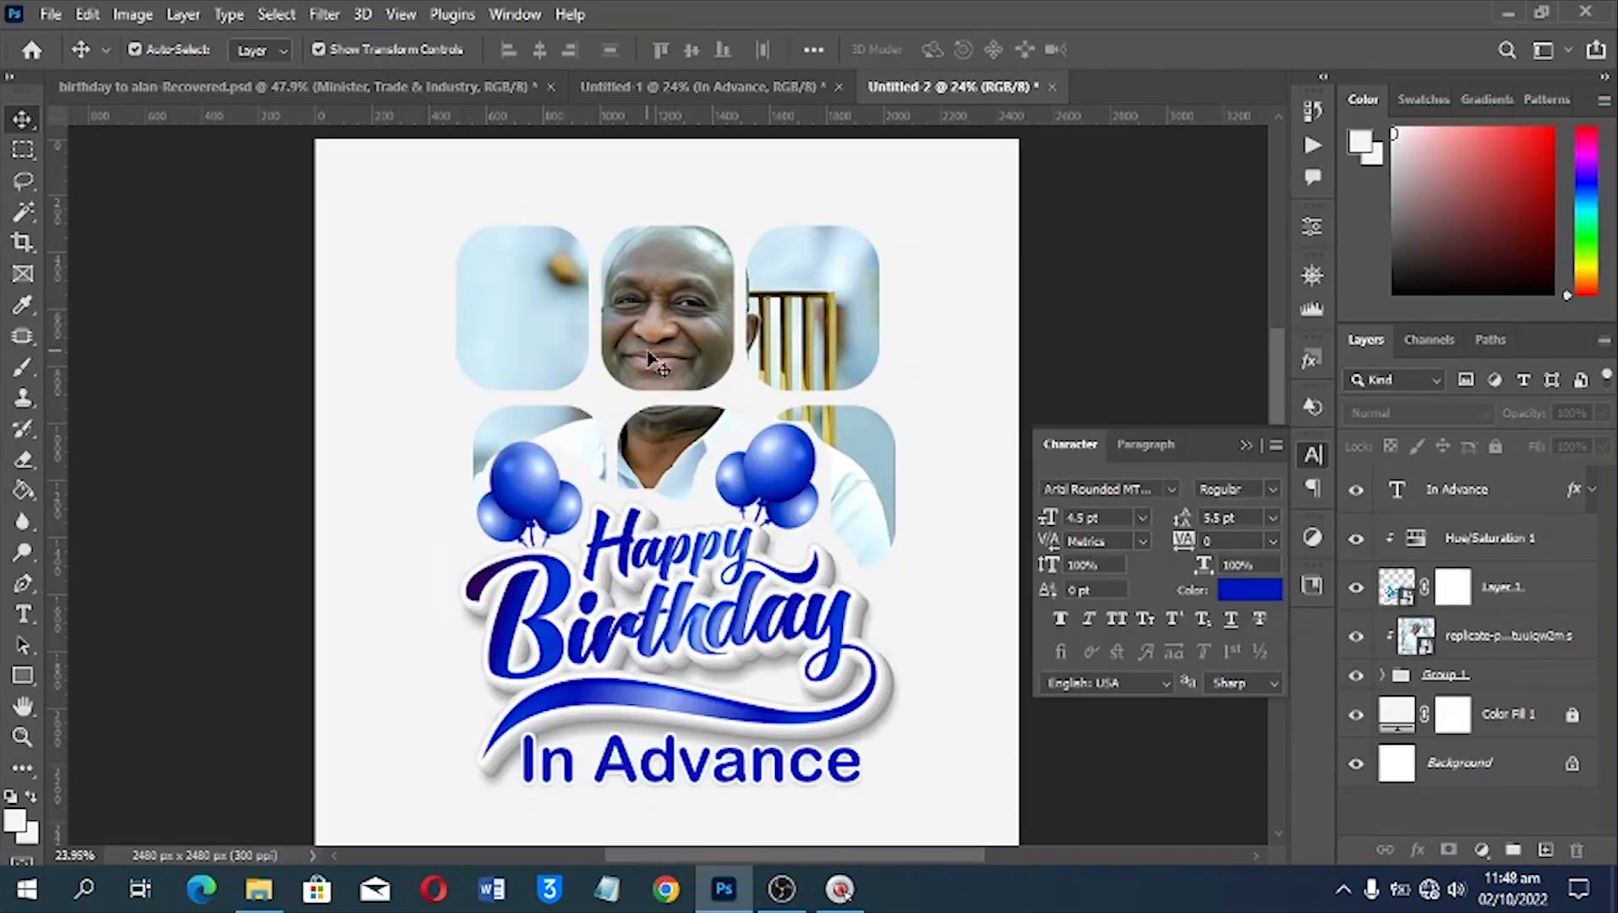
Place the confetti image pngegg (1) from the BDay folder behind Group 1 and shift it up to the flyer's top edge
click(259, 888)
click(487, 336)
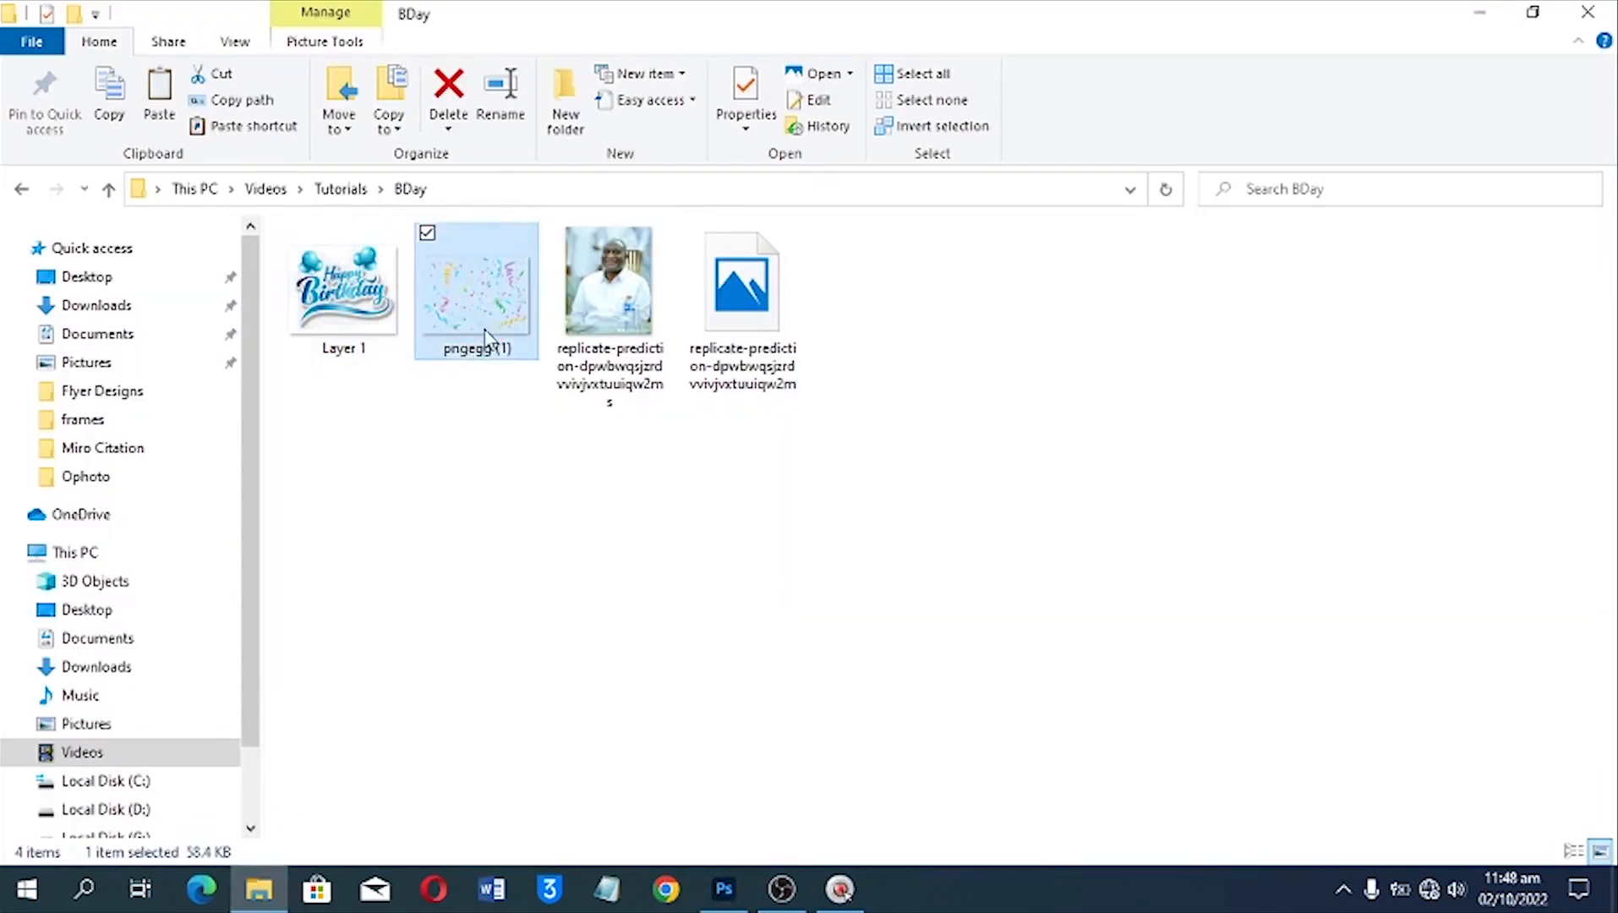
drag(700, 883, 589, 410)
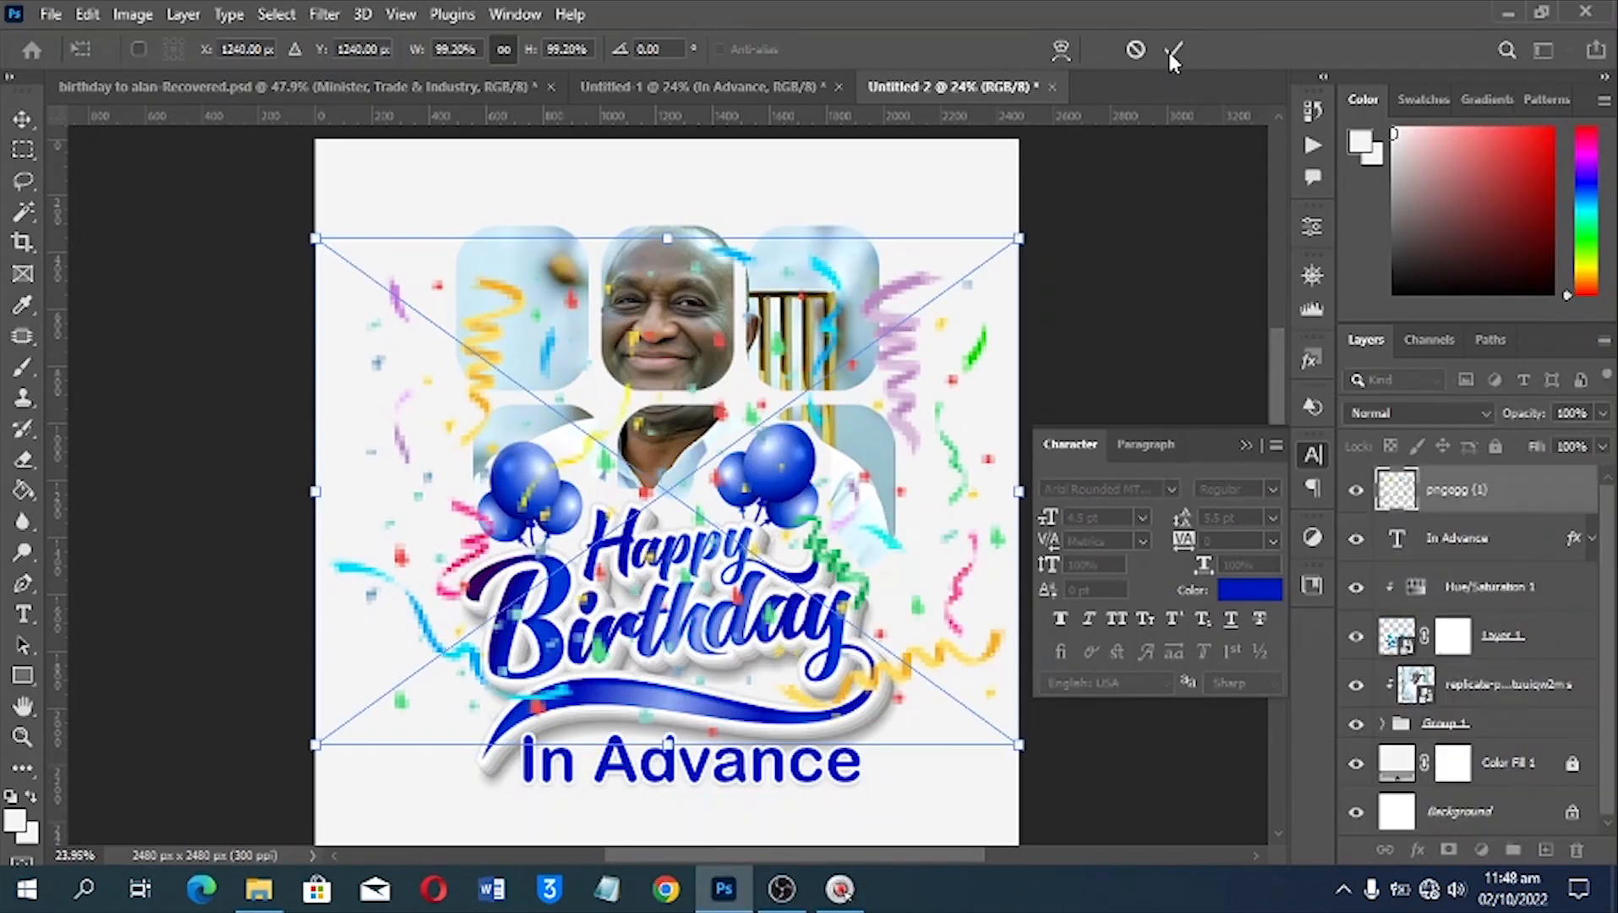
key(Return)
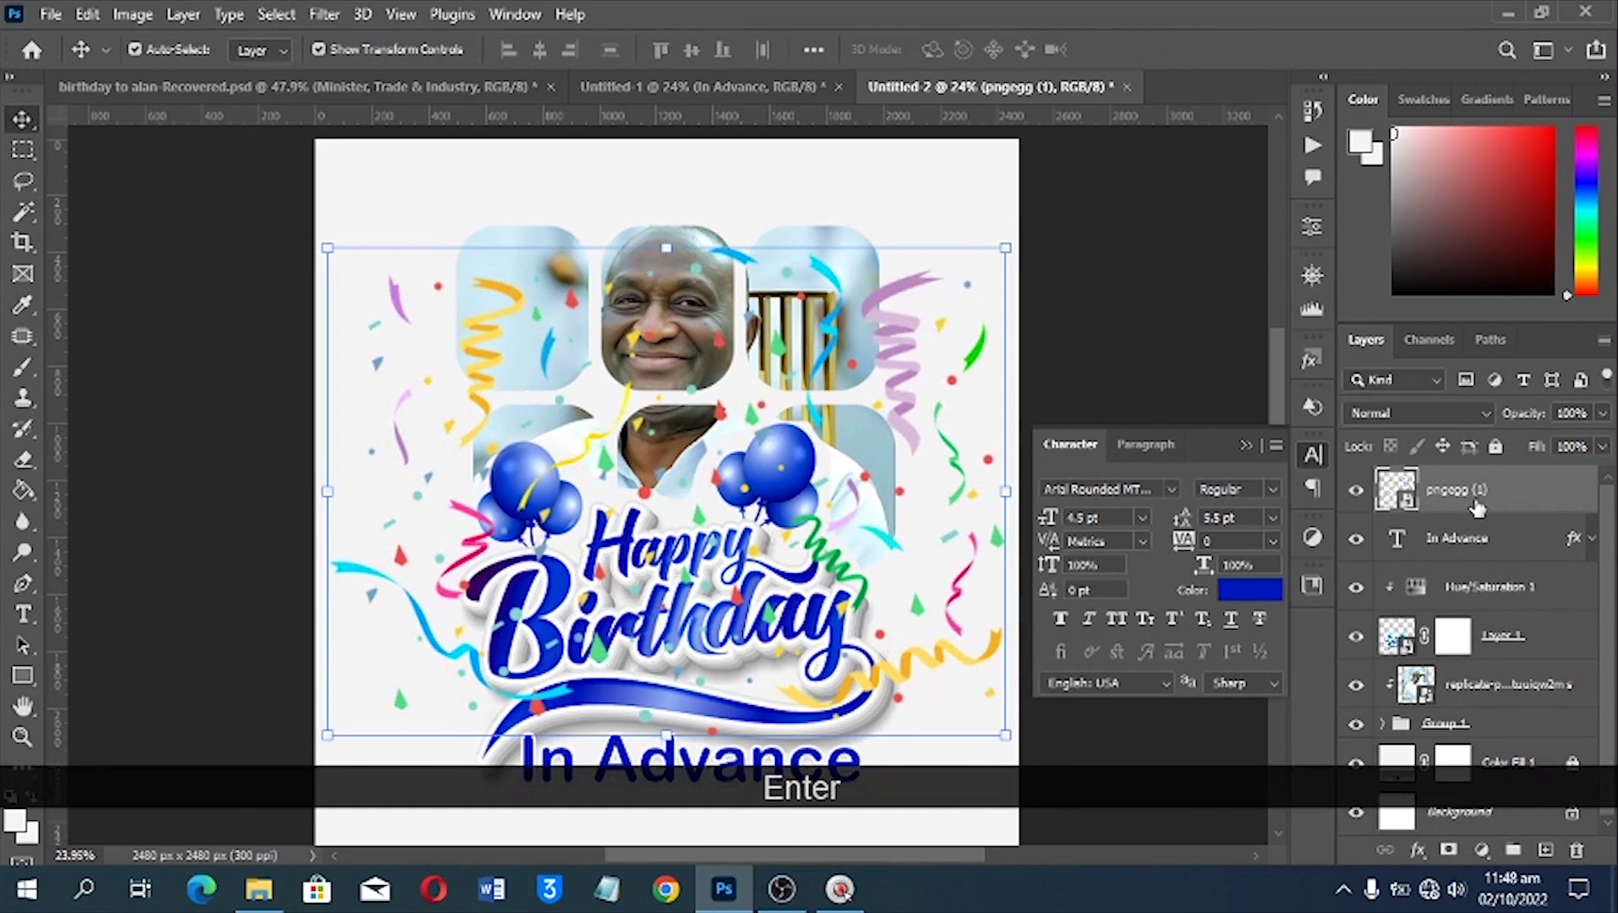
drag(1477, 507, 1437, 752)
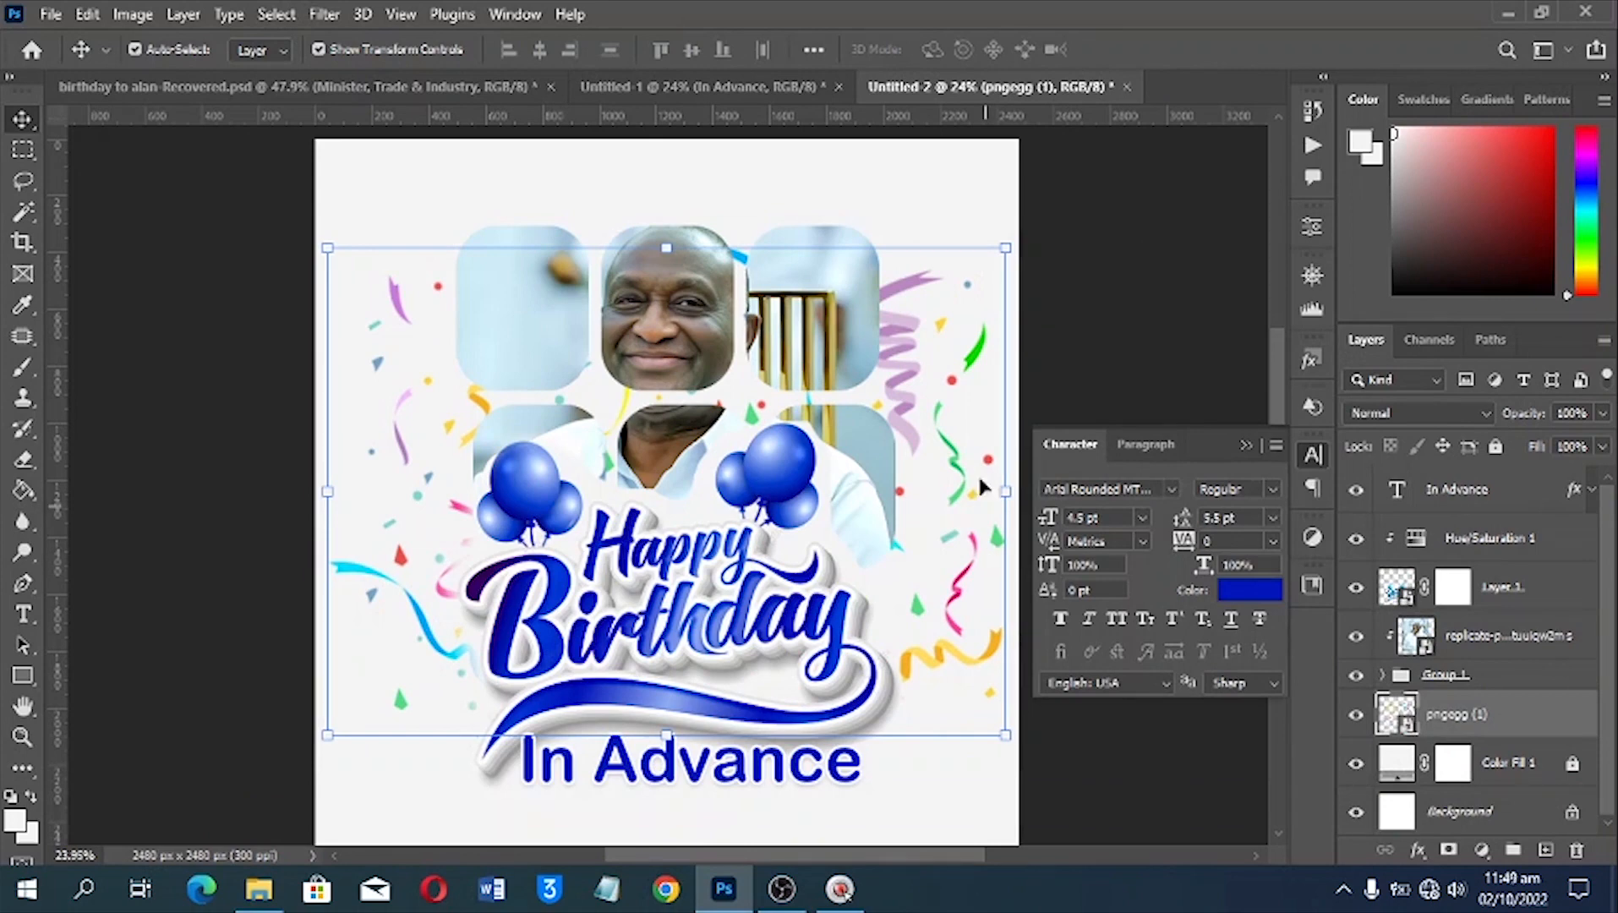
drag(936, 430, 936, 298)
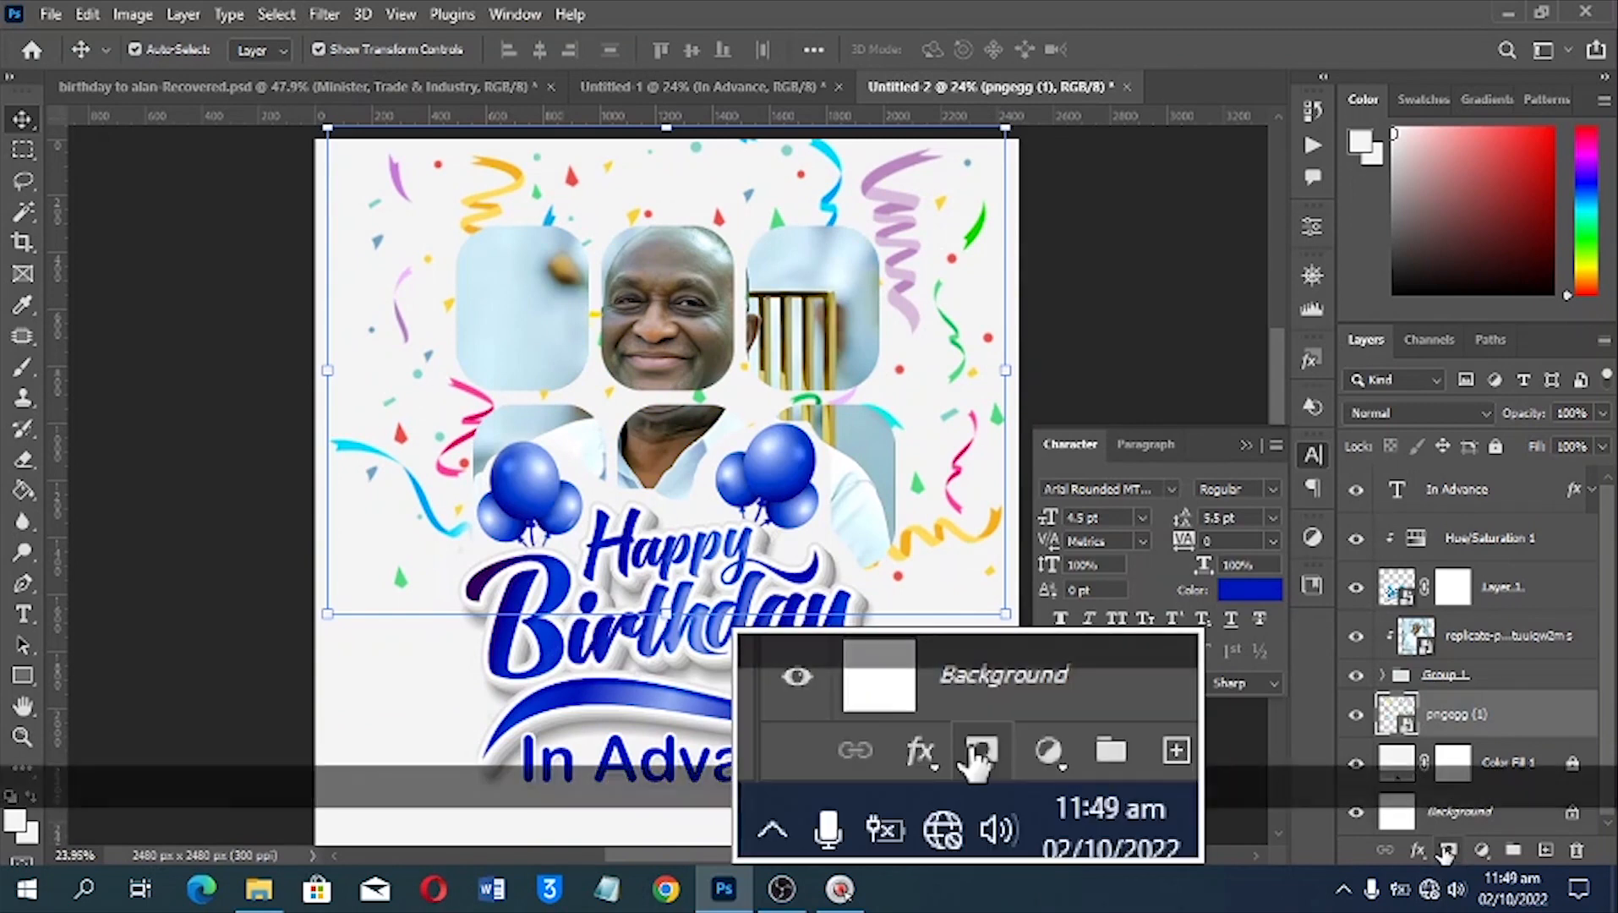
Add a layer mask to the confetti and paint it with a large soft black brush to fade the confetti around the portrait
click(1447, 850)
click(1454, 715)
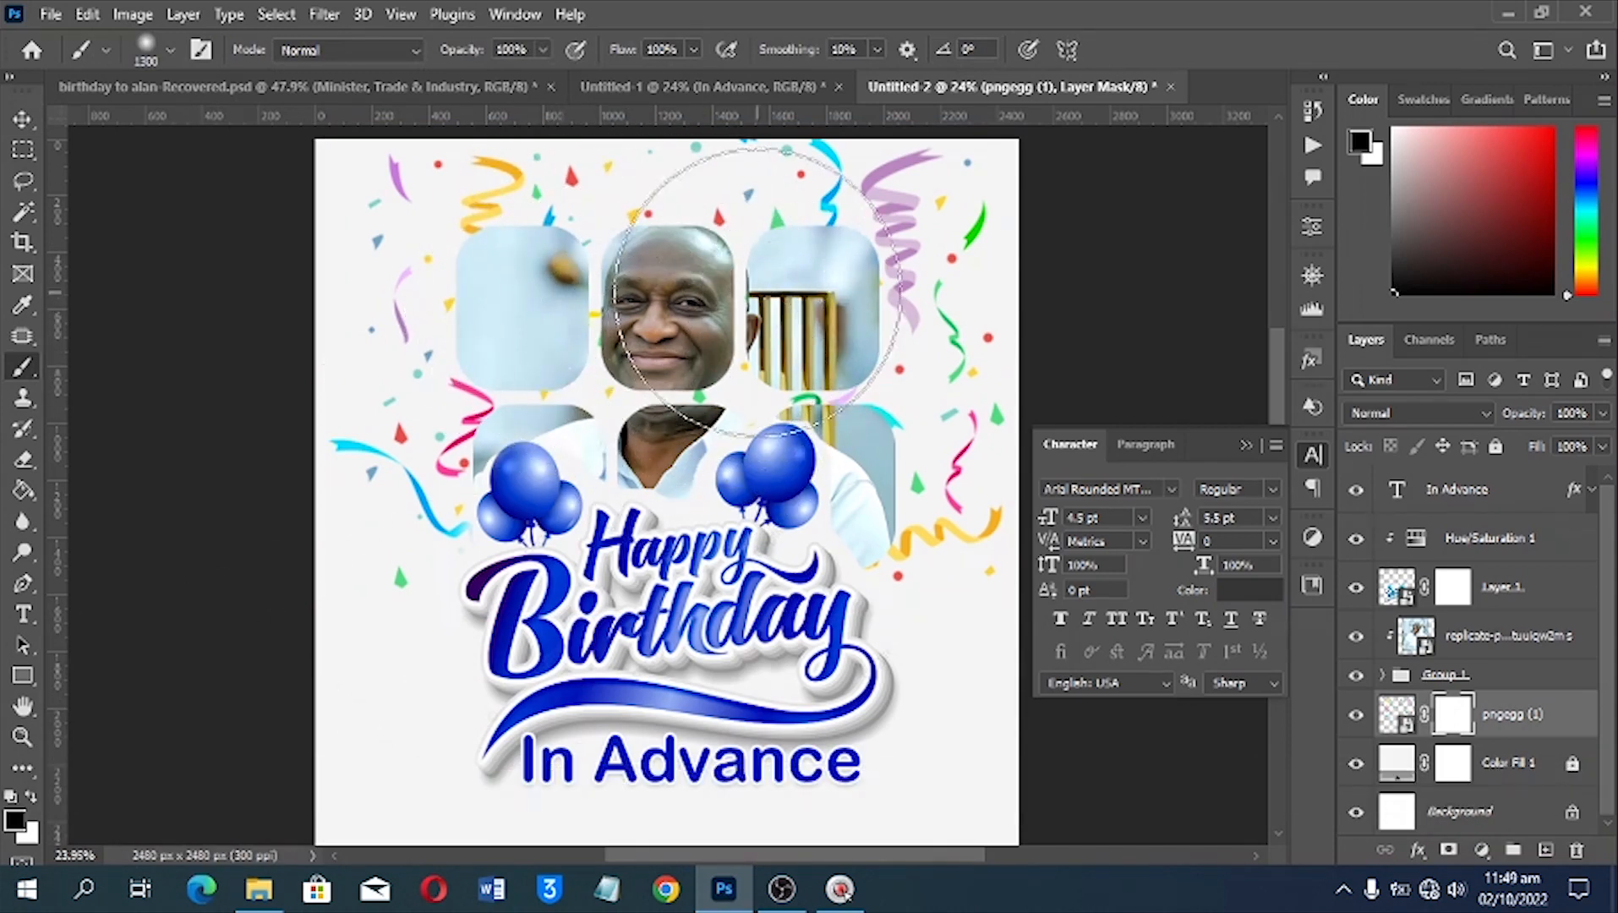
mouse_move(744, 290)
mouse_down()
mouse_move(630, 259)
mouse_move(600, 397)
mouse_move(751, 451)
mouse_move(530, 334)
mouse_up()
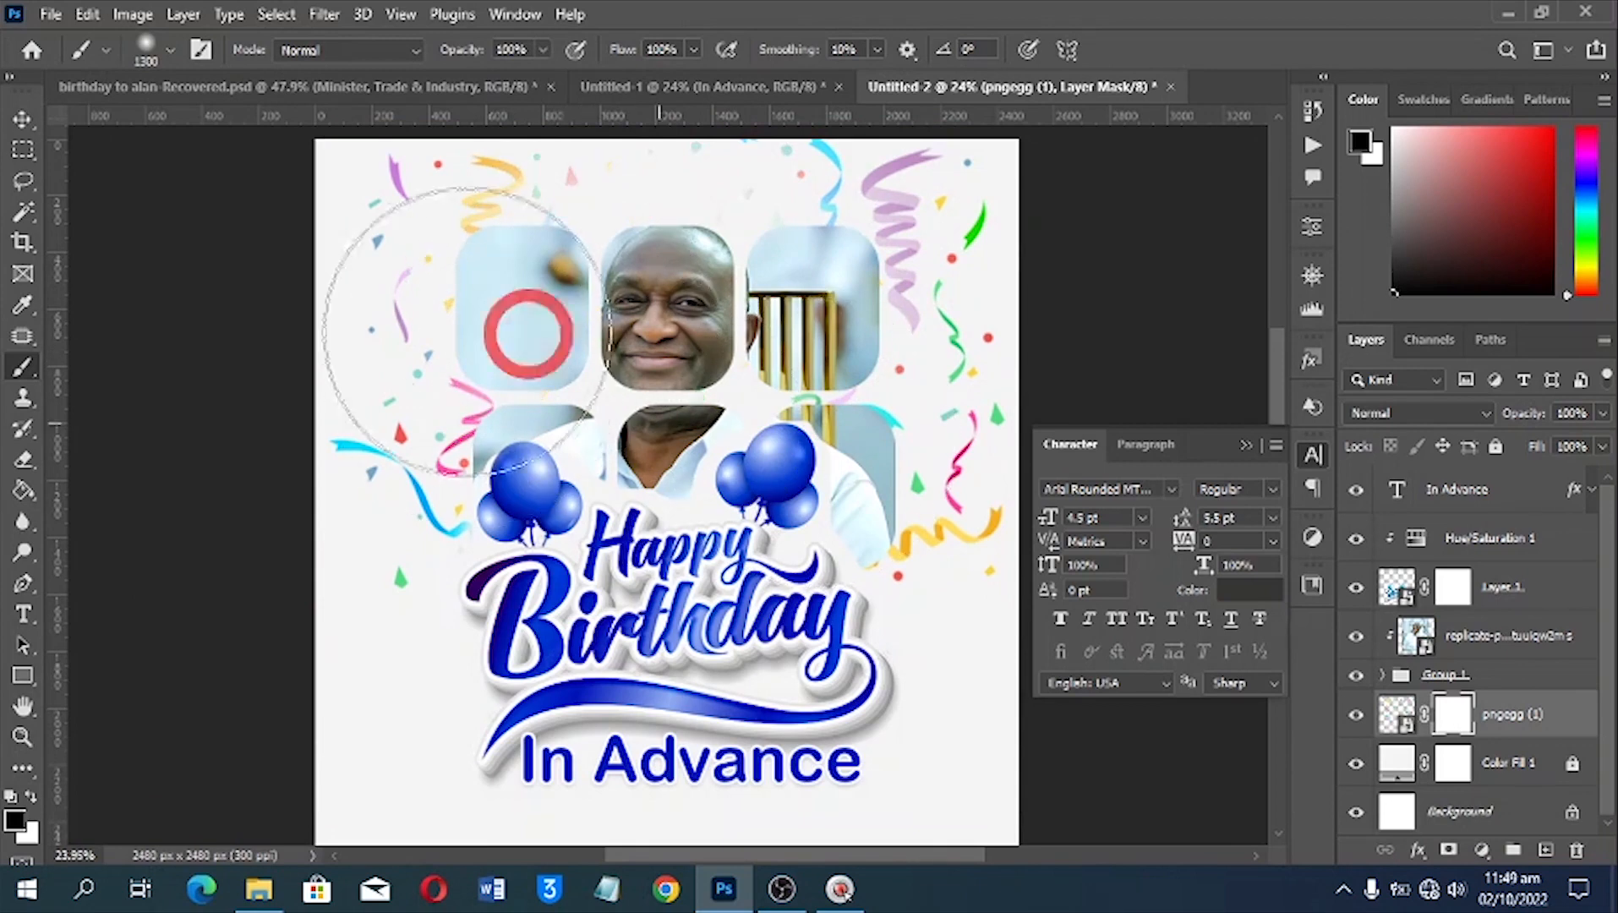
click(565, 471)
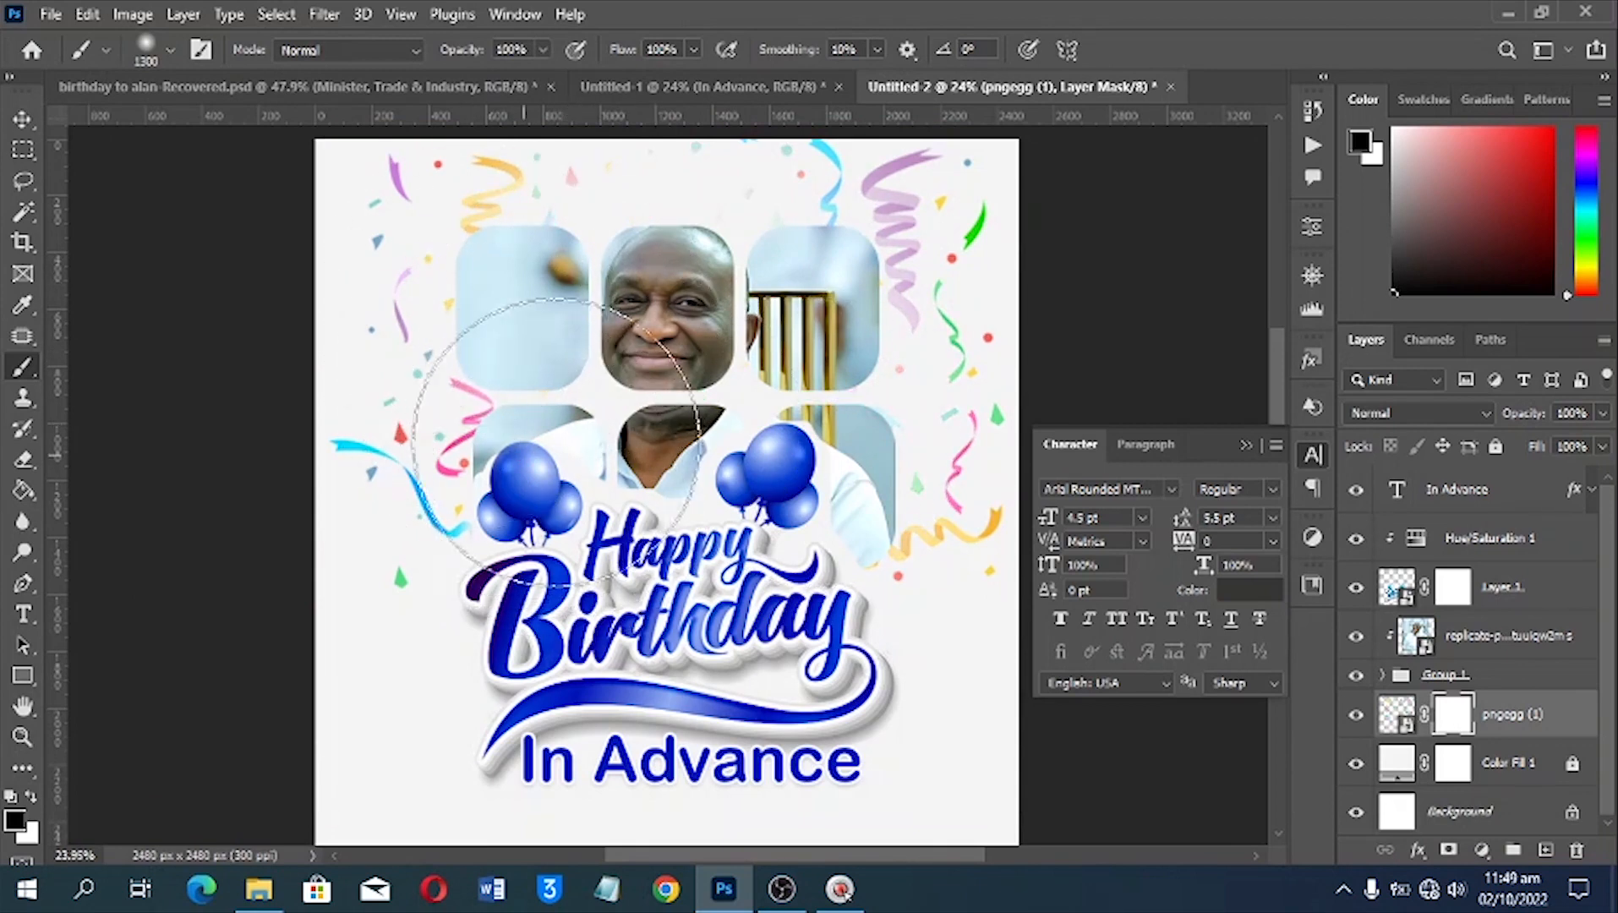
click(666, 220)
click(738, 402)
mouse_move(813, 486)
mouse_down()
mouse_move(703, 325)
mouse_move(766, 347)
mouse_move(771, 373)
mouse_up()
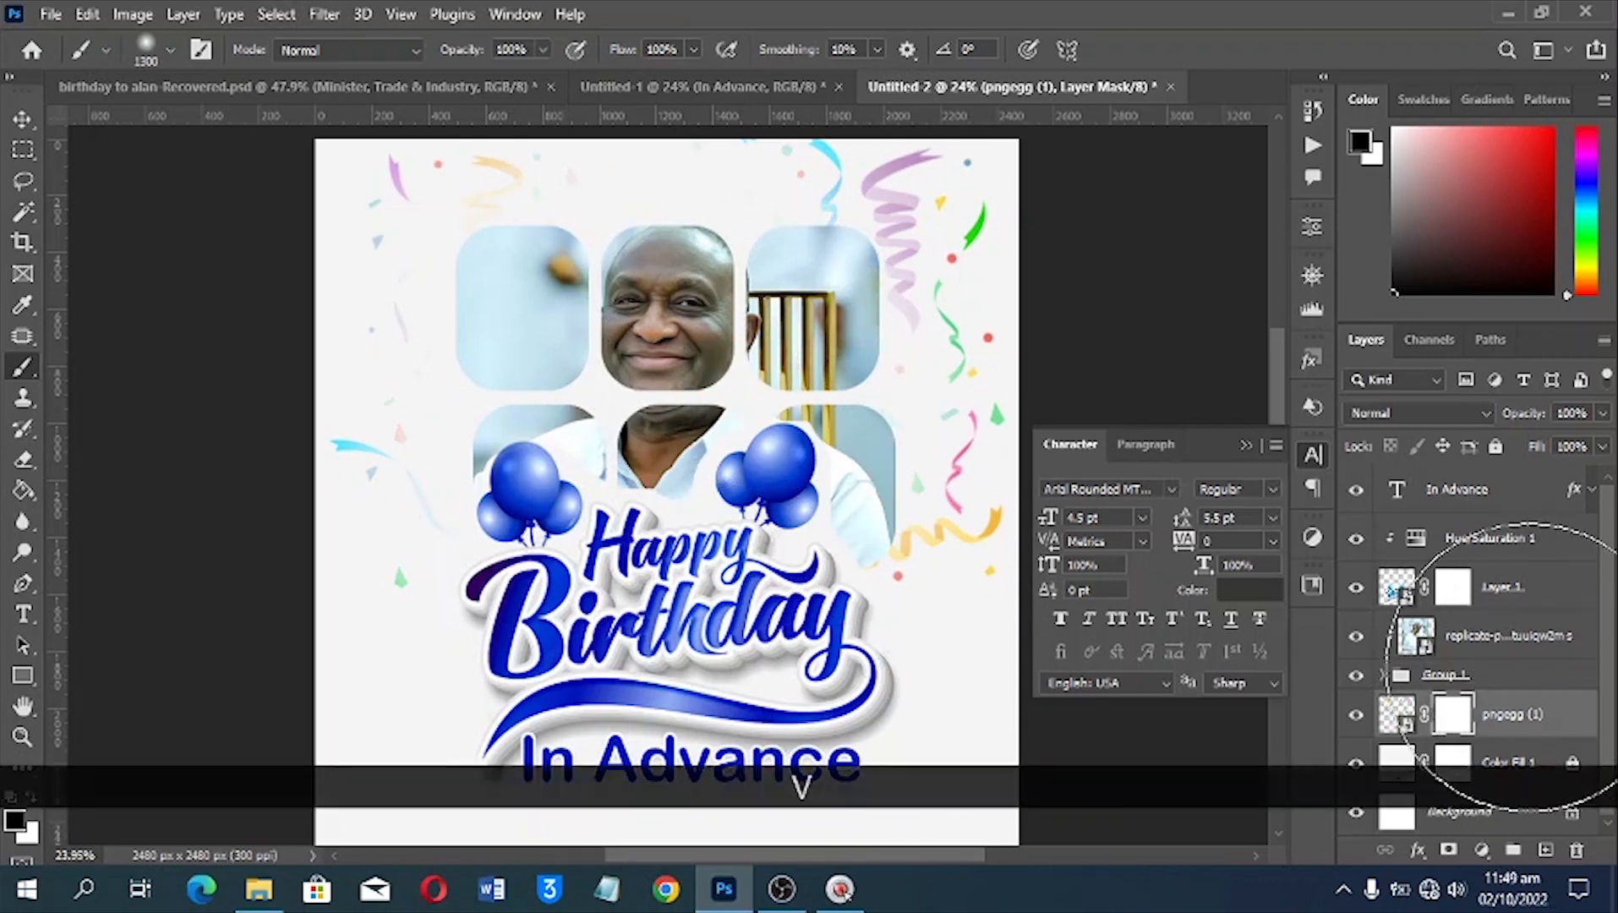
key(v)
Set the Happy Birthday artwork's opacity to 75%, collapse the character settings and deselect the artwork
click(1543, 579)
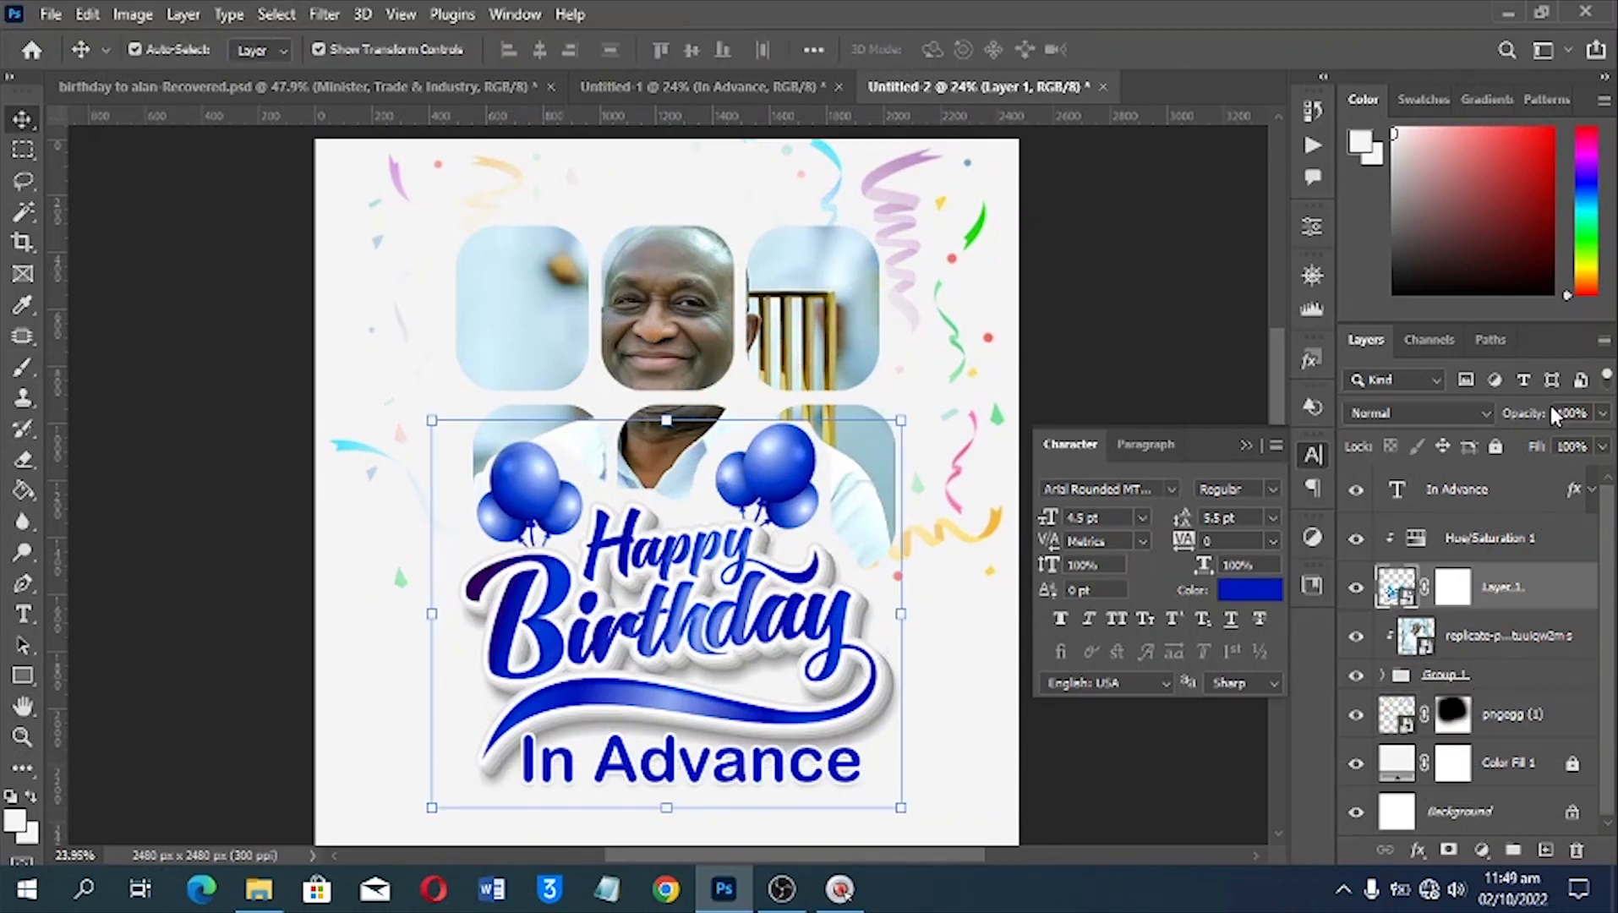
key(KP_8)
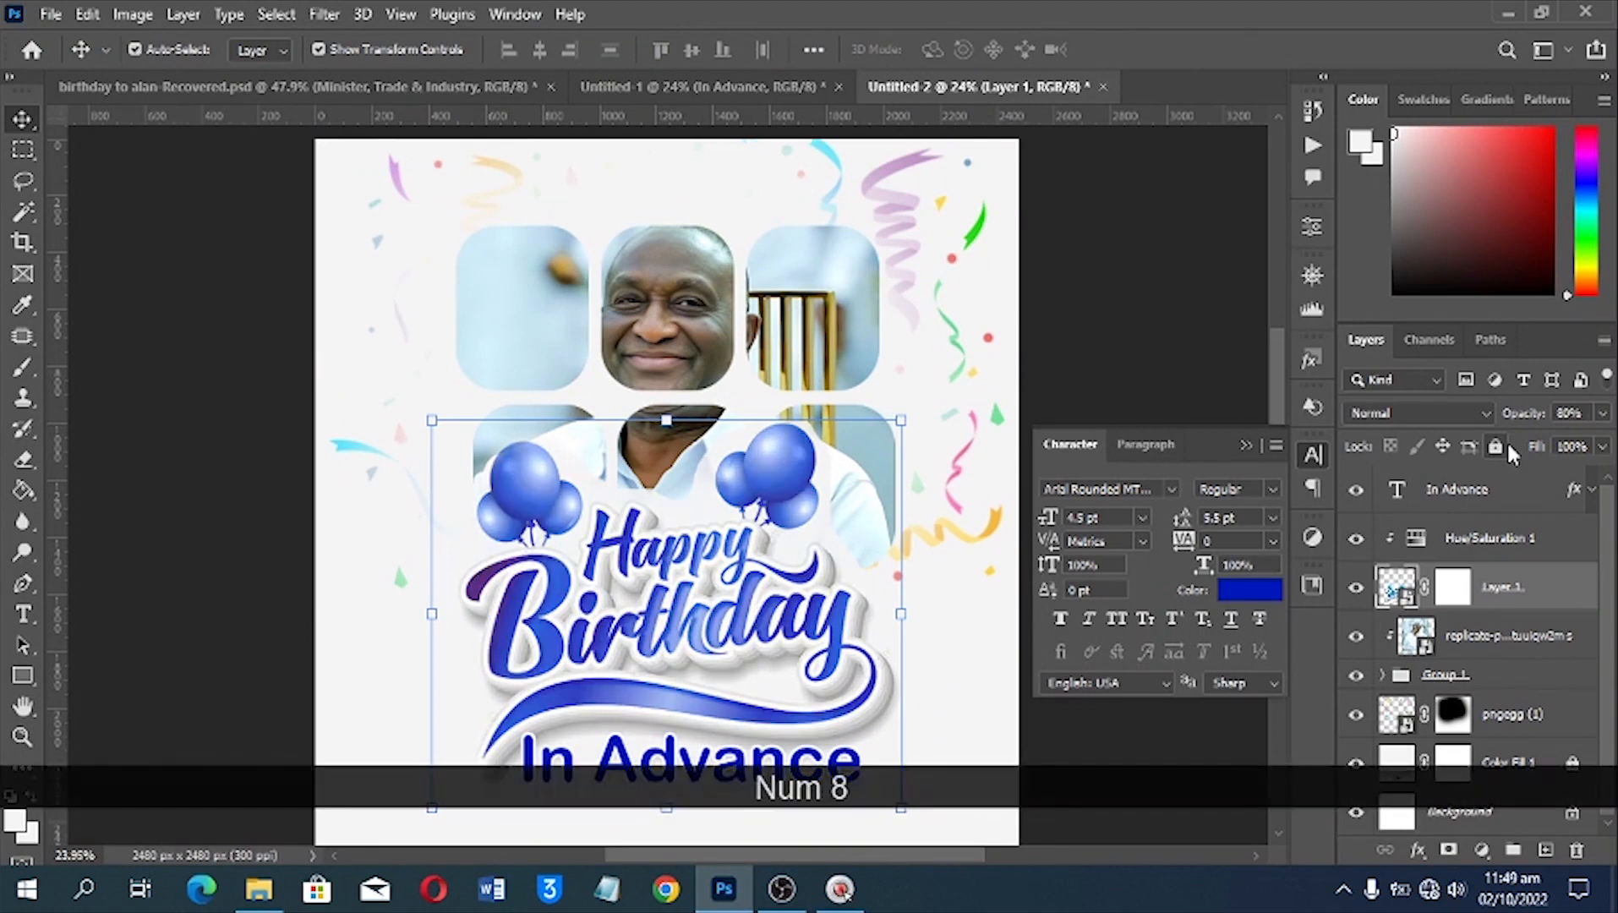
click(1571, 413)
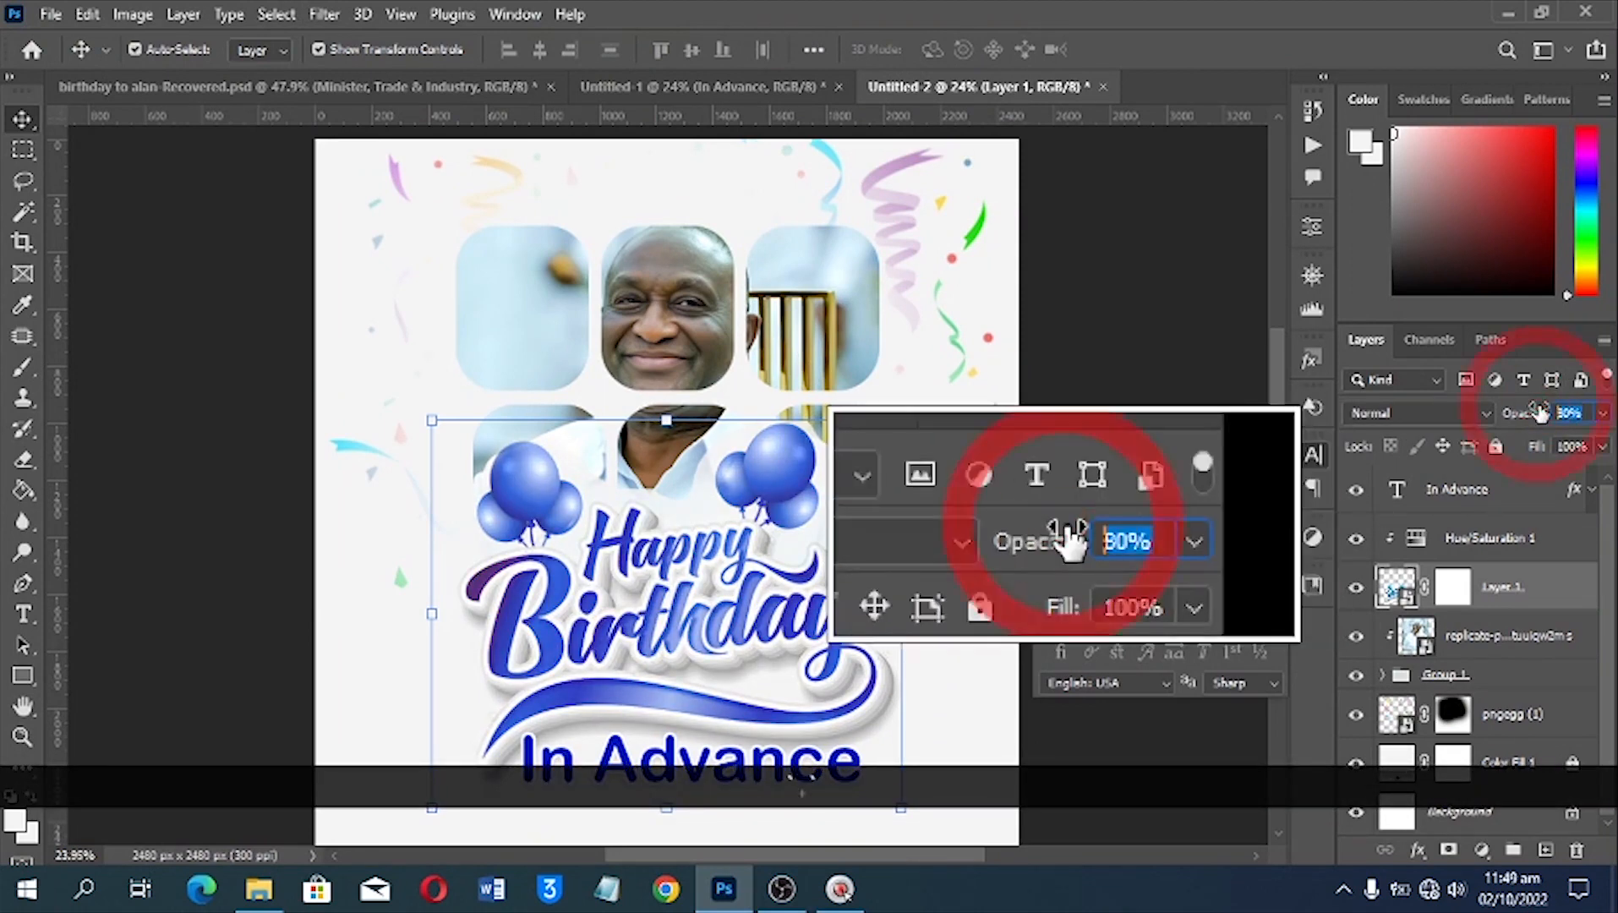
text(75)
key(Return)
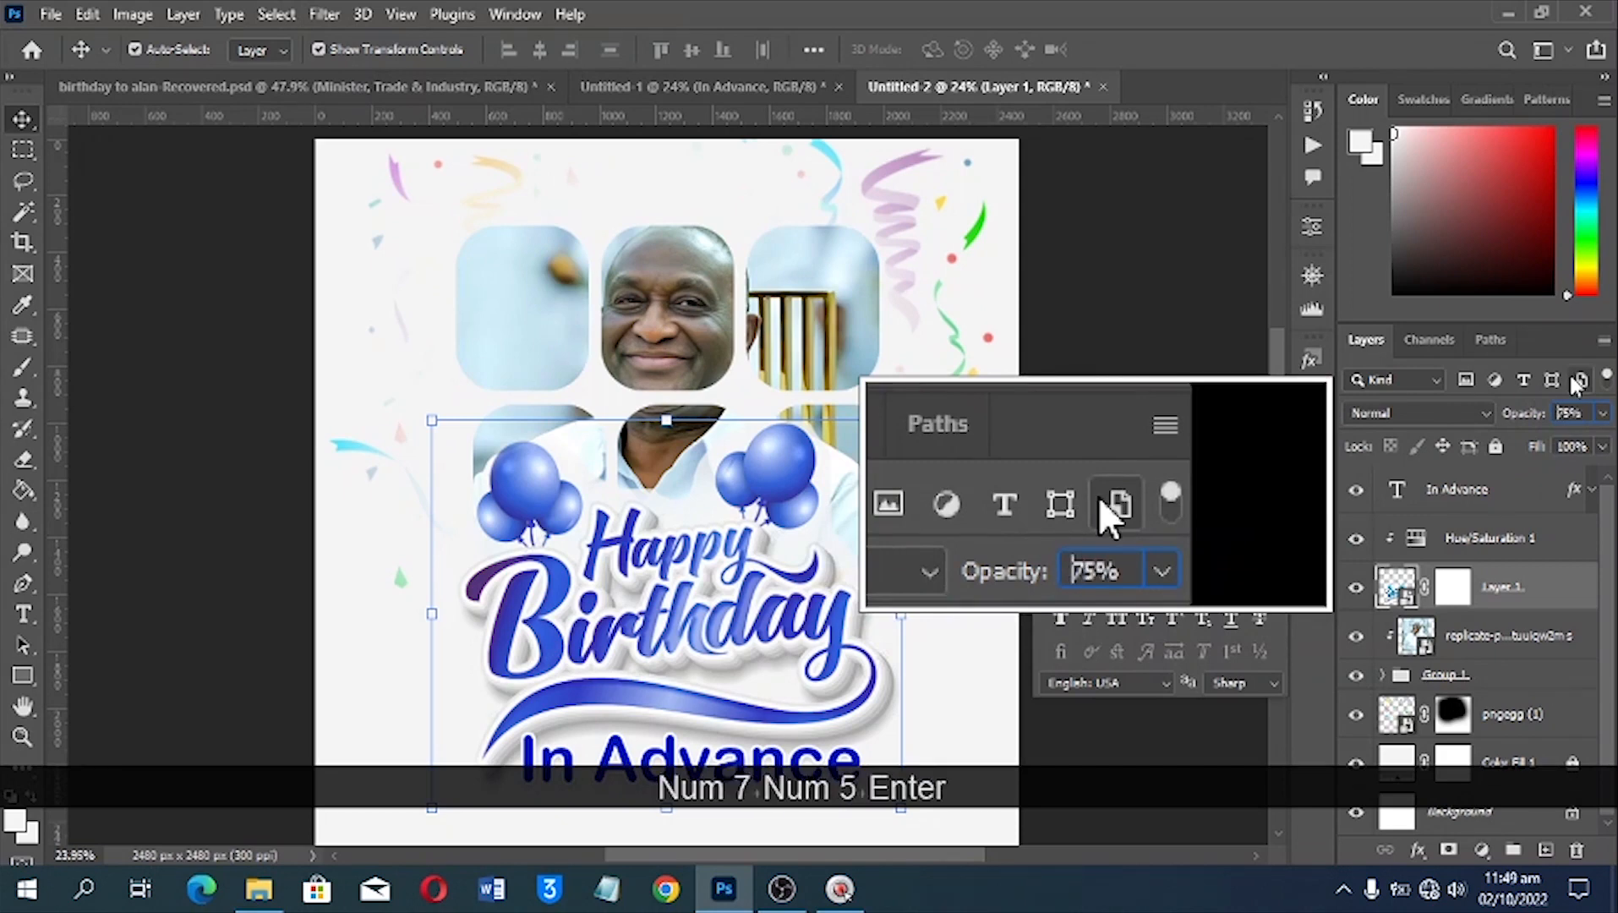
key(v)
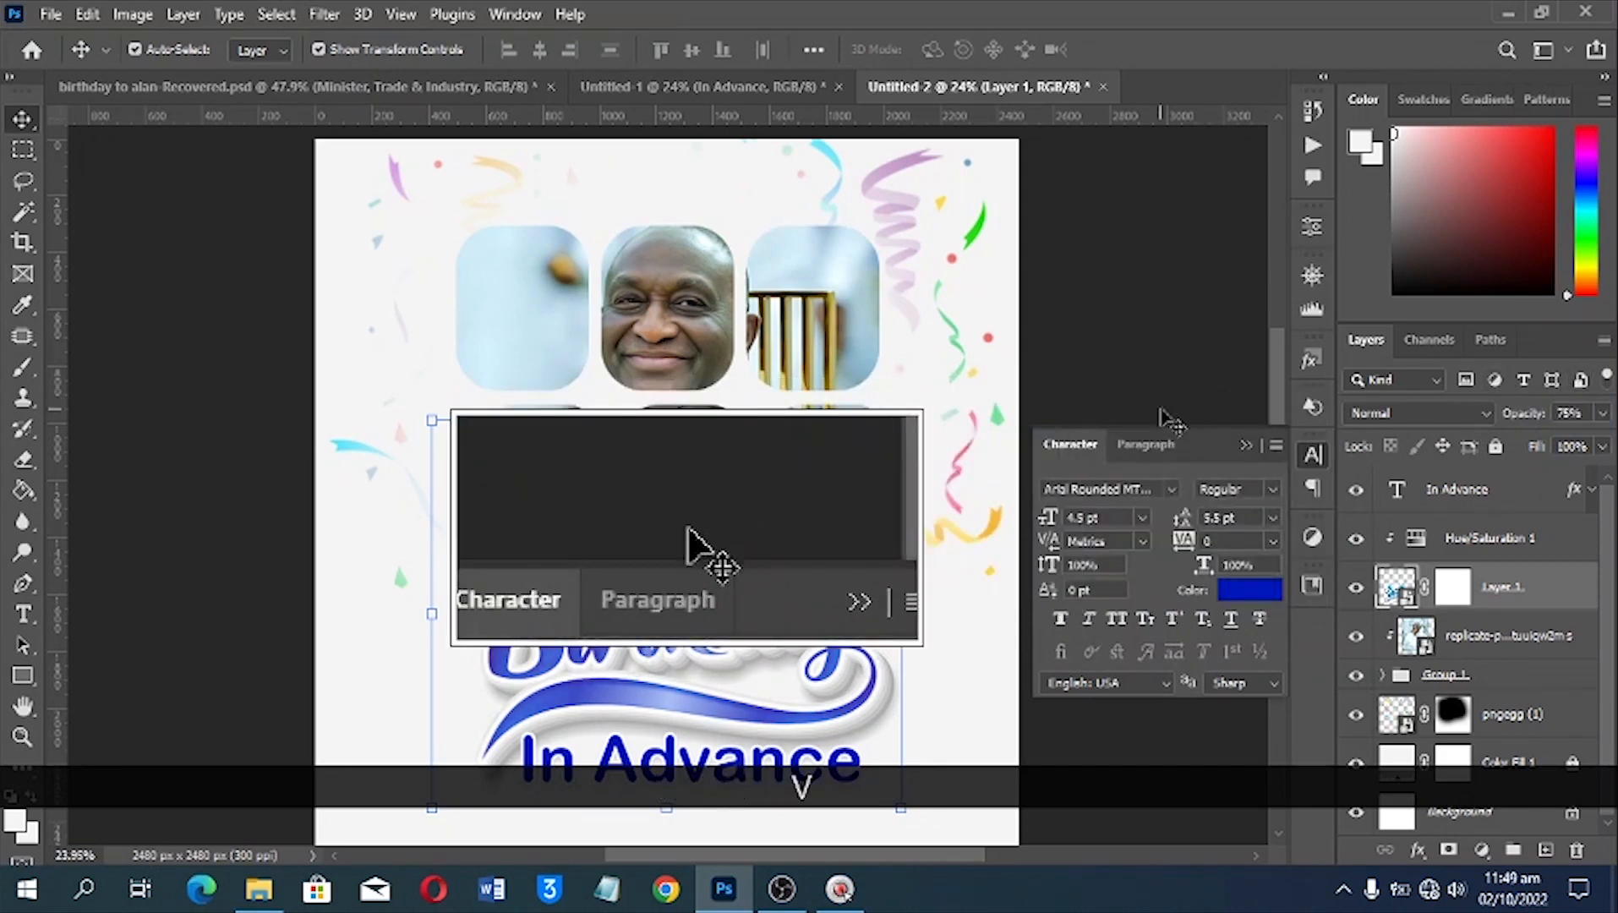
click(1245, 445)
click(1188, 445)
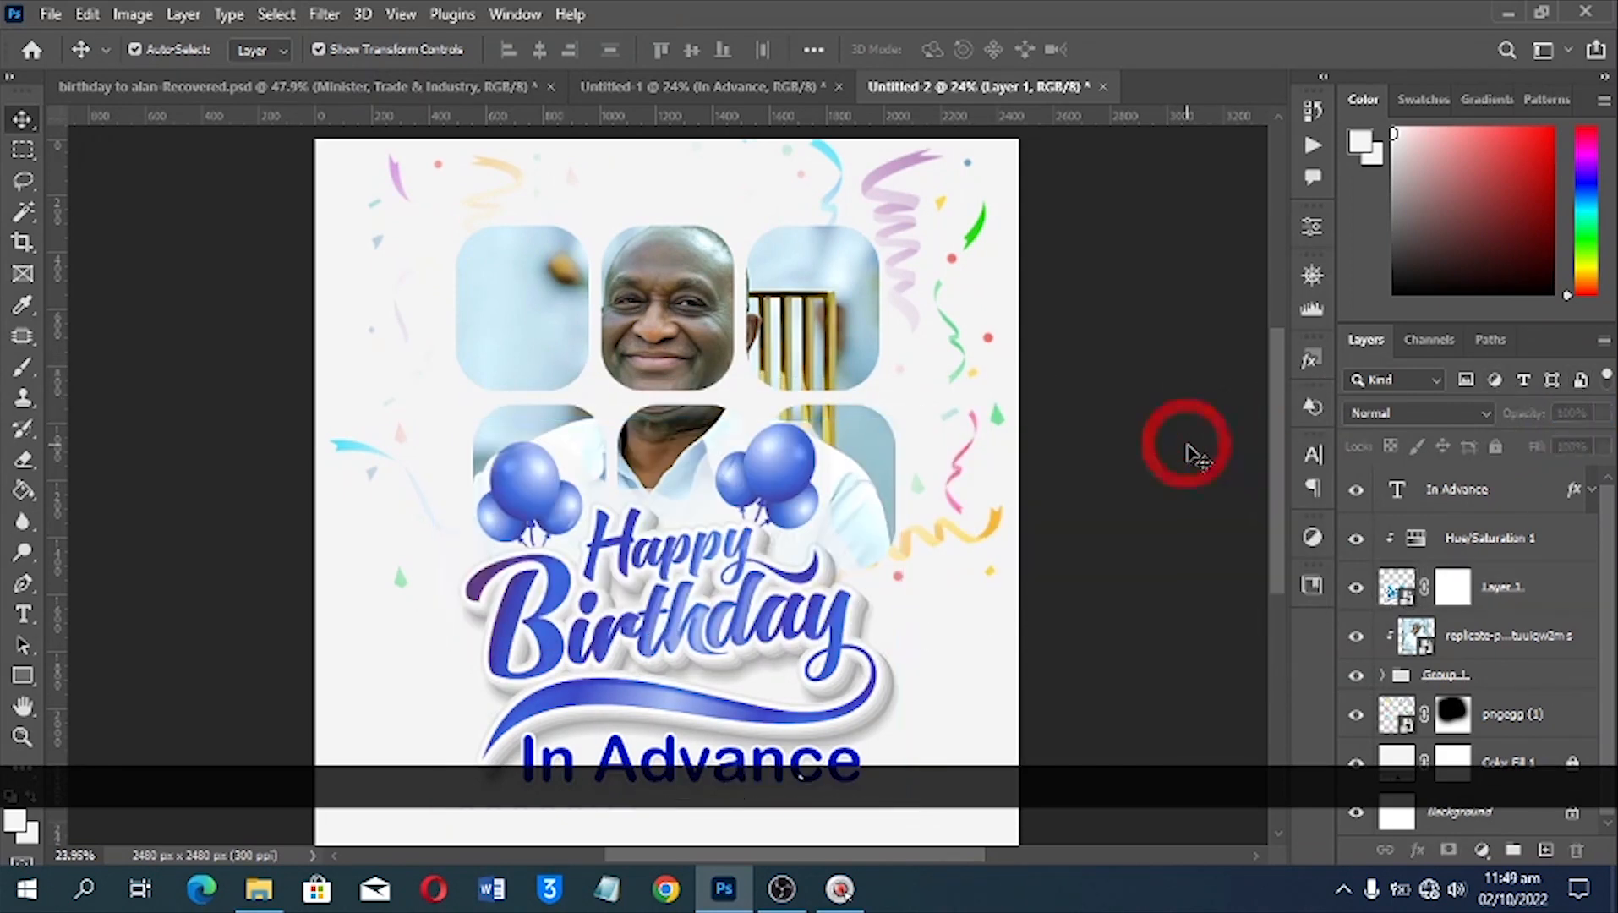
scroll(1188, 445, down, 1)
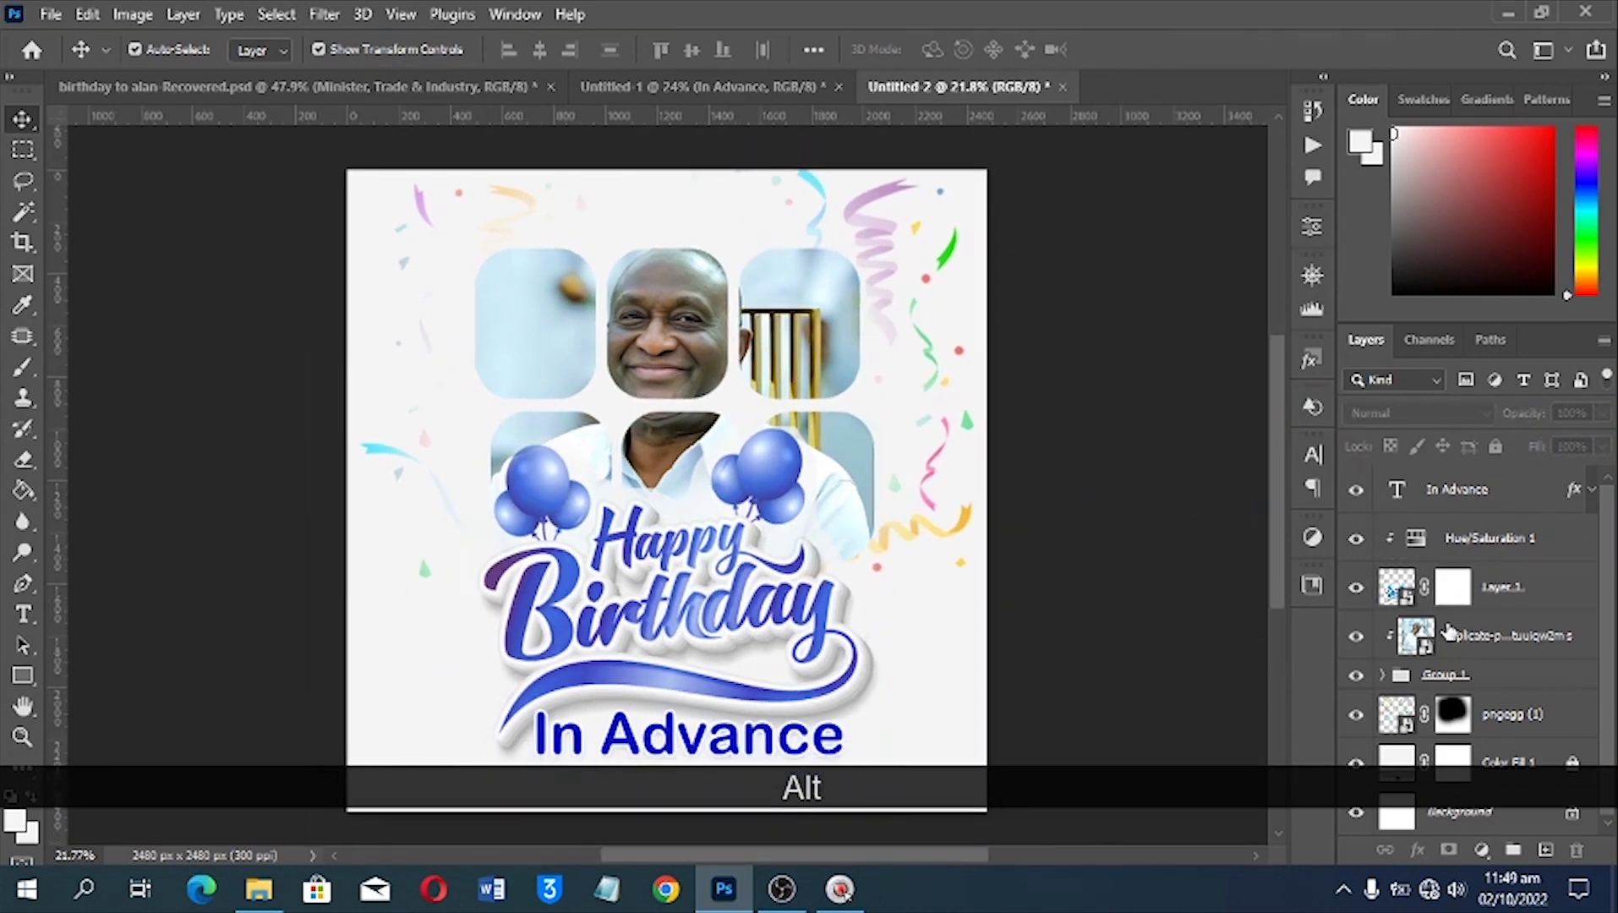